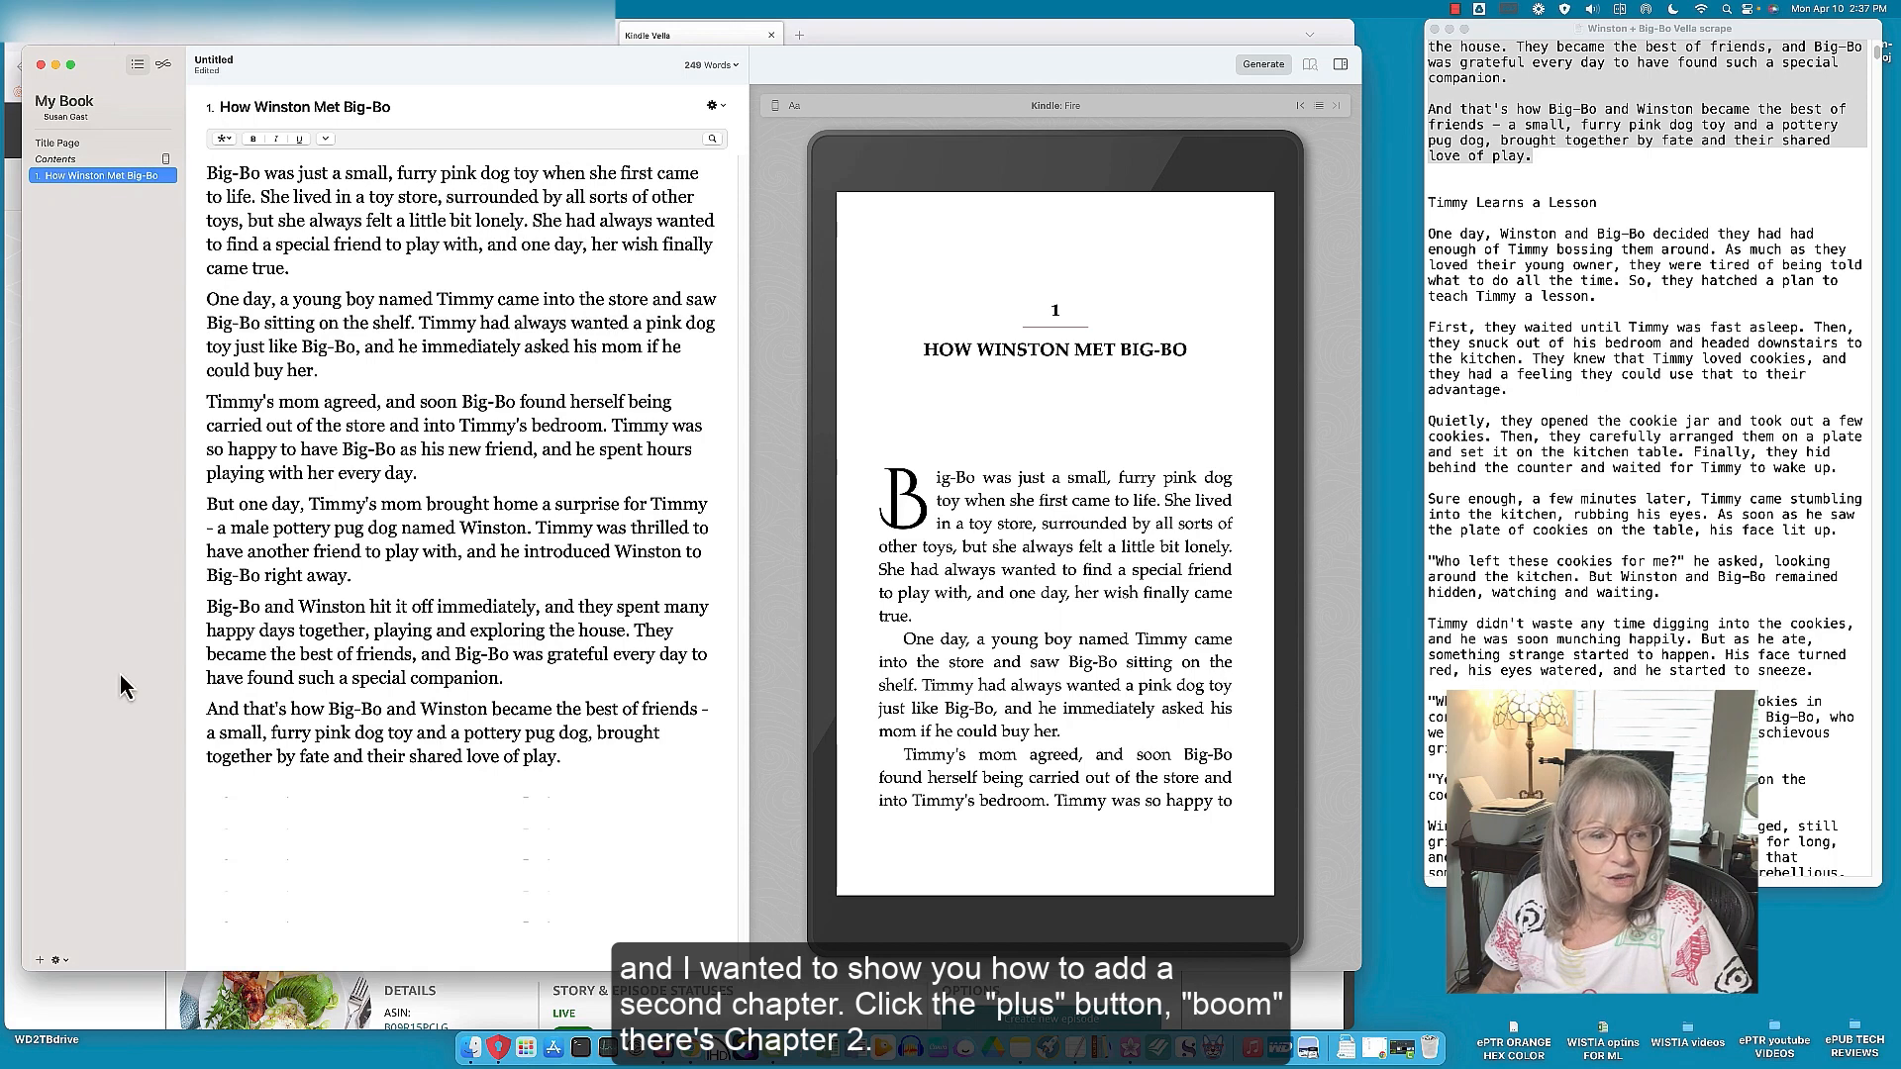
Step: Add a second chapter to the book and title it "Timmy Learns a Lesson", copying the heading from the scraped Vella text
click(40, 960)
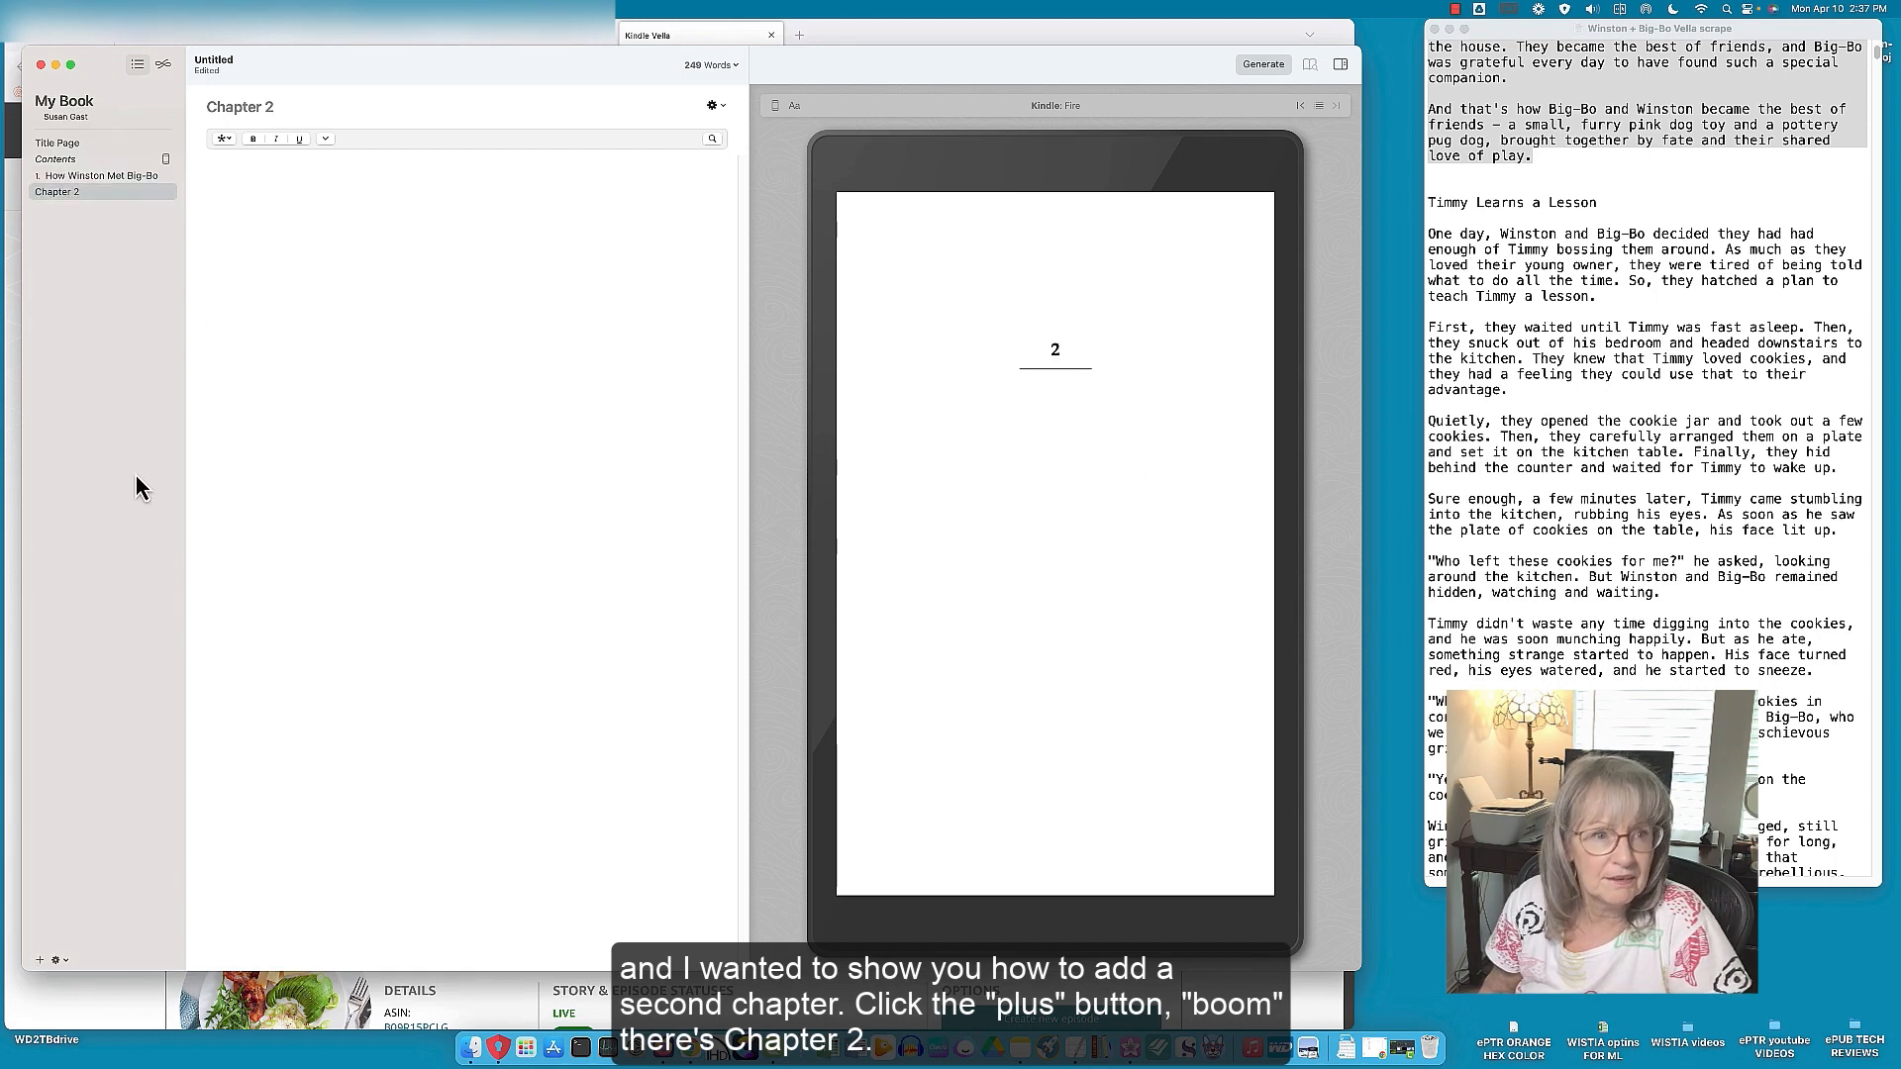
click(1667, 190)
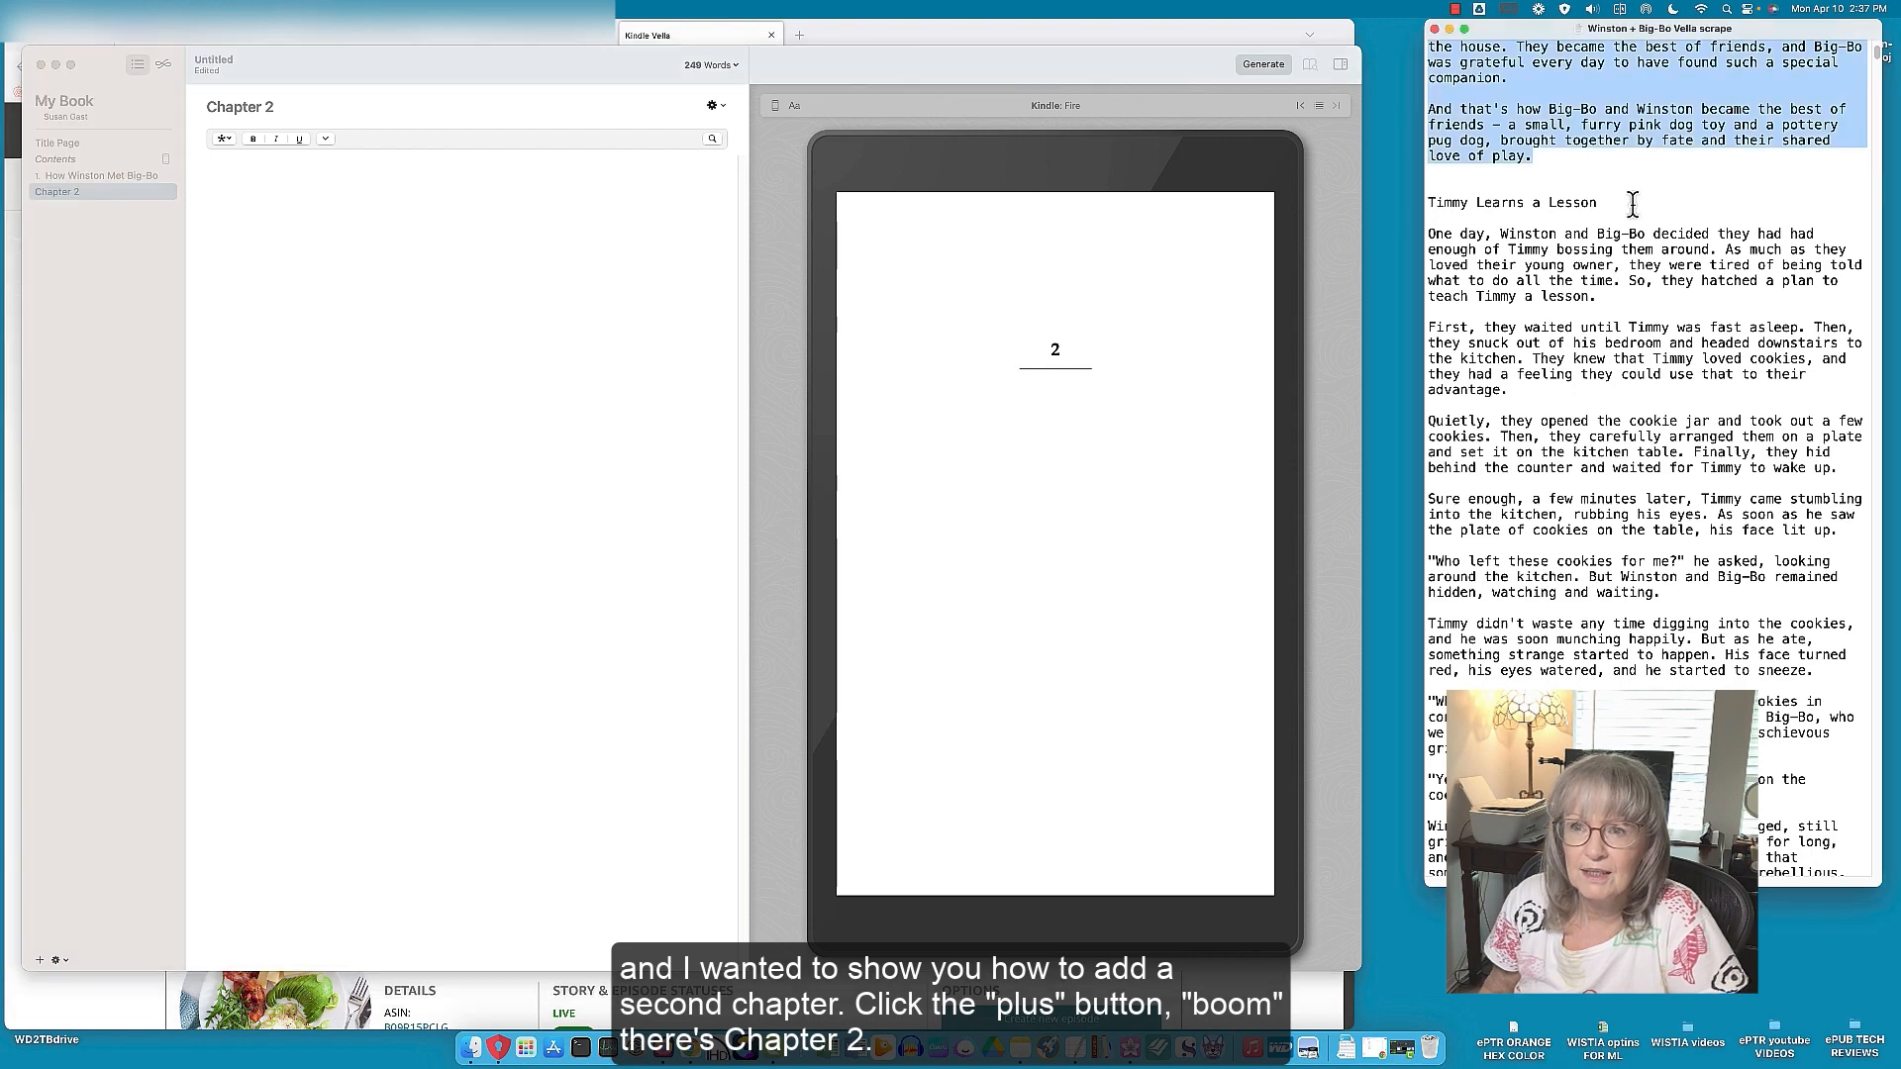
drag(1598, 202, 1416, 204)
key(super+c)
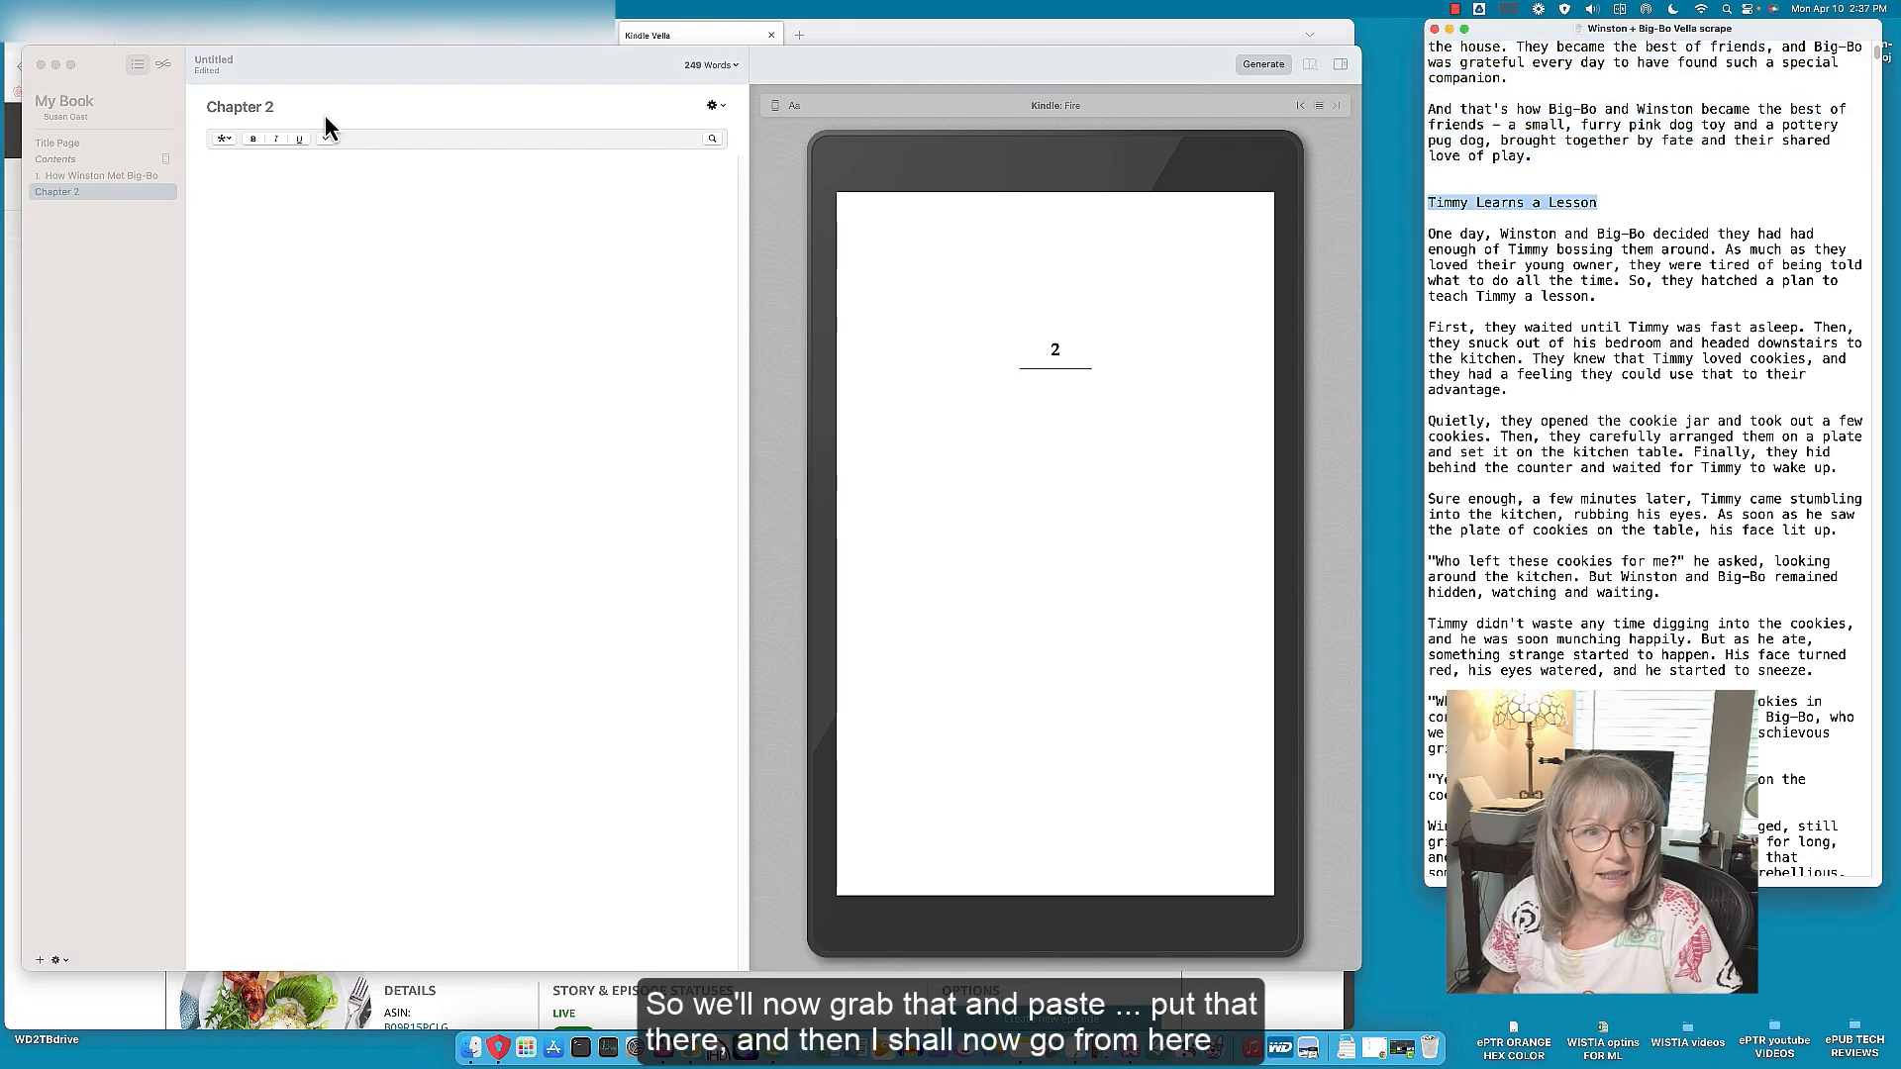
click(297, 111)
key(super+v)
Step: Copy the full story text under "Timmy Learns a Lesson" from the scraped document into the body of chapter 2
click(343, 218)
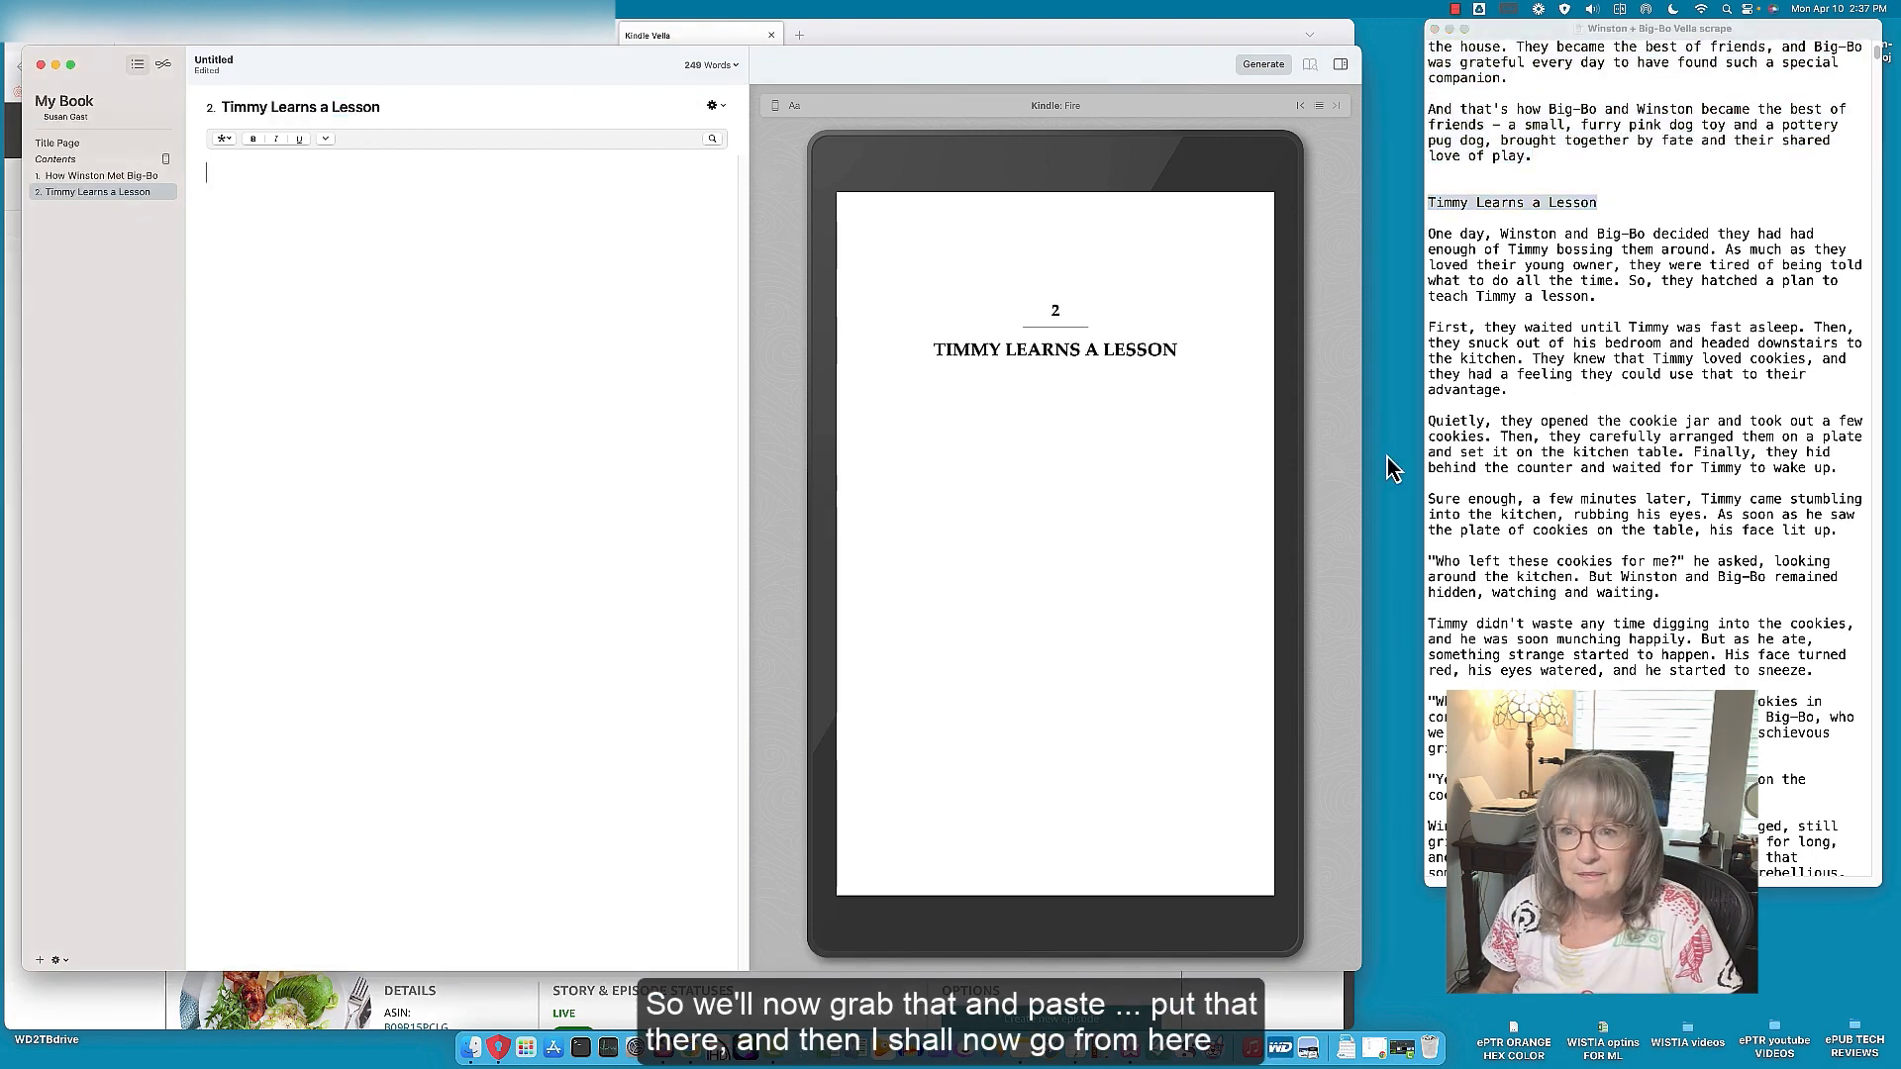
click(1600, 566)
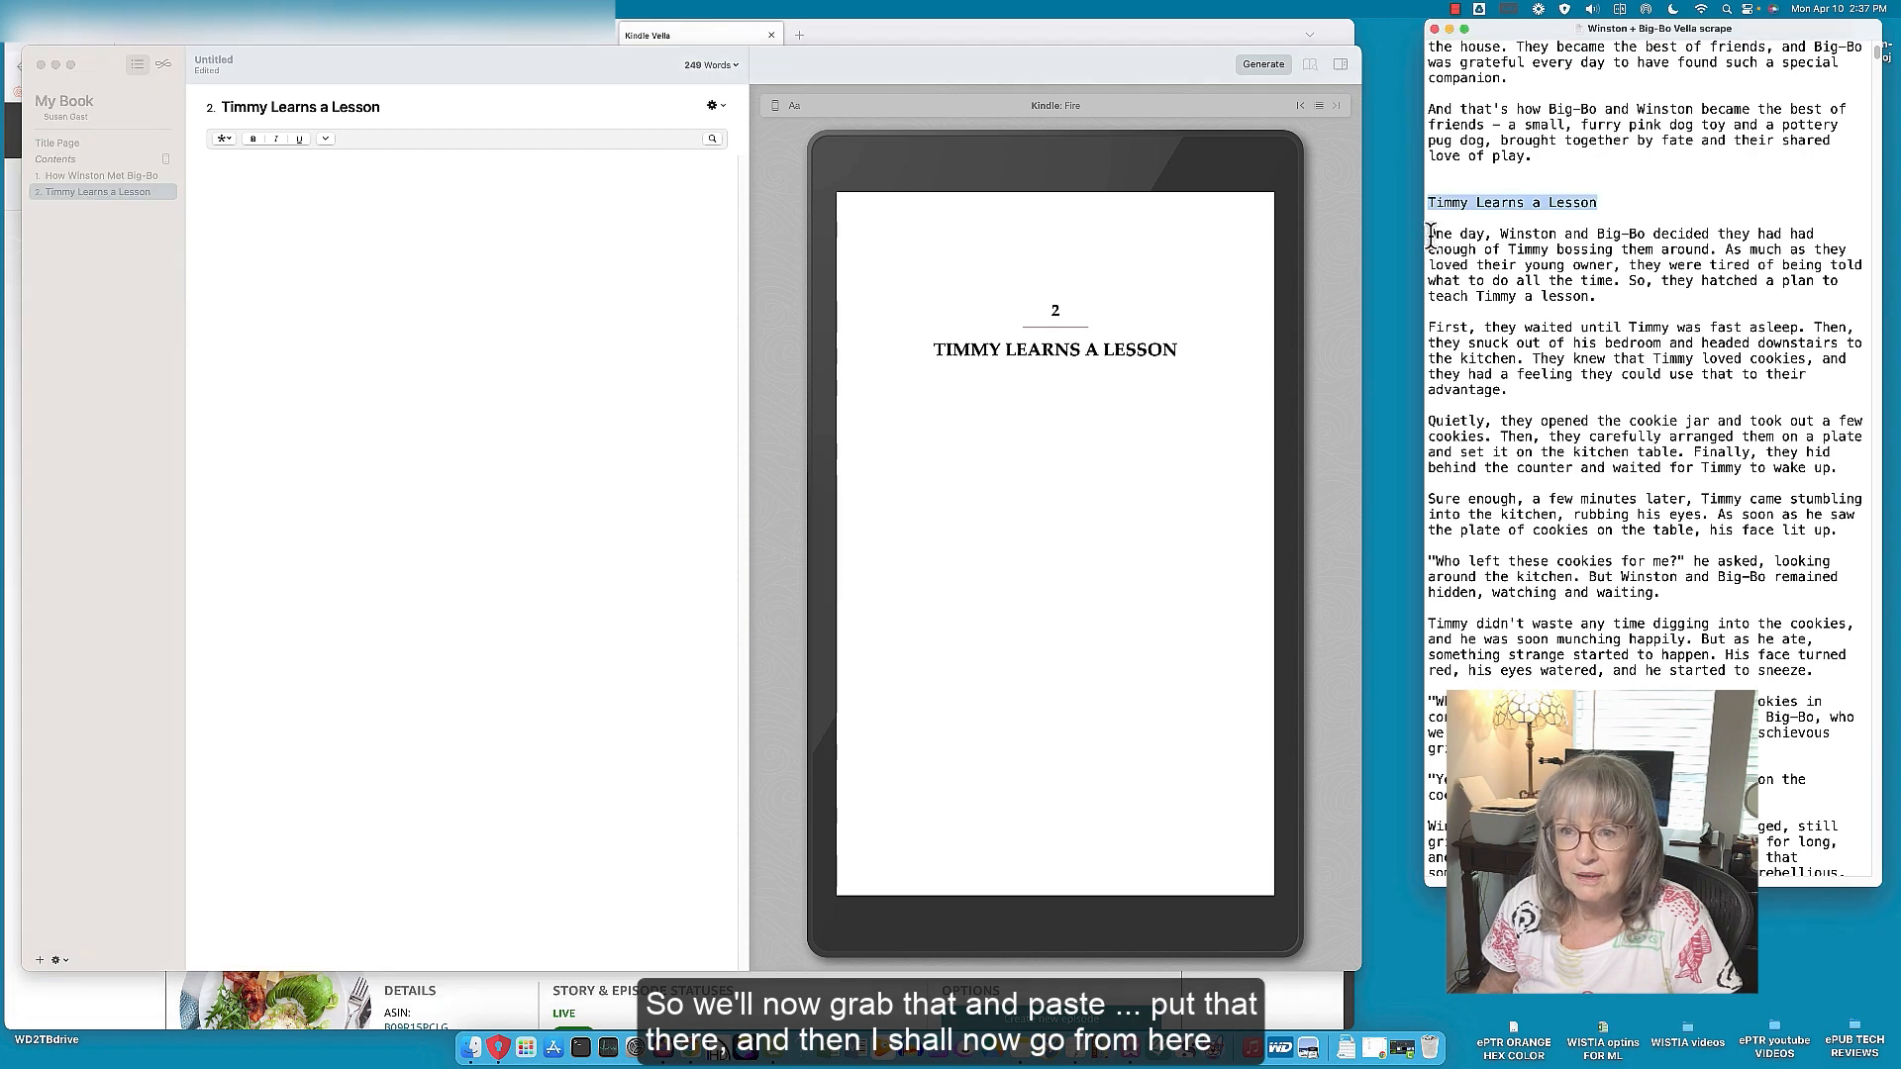
drag(1429, 235, 1624, 728)
key(super+c)
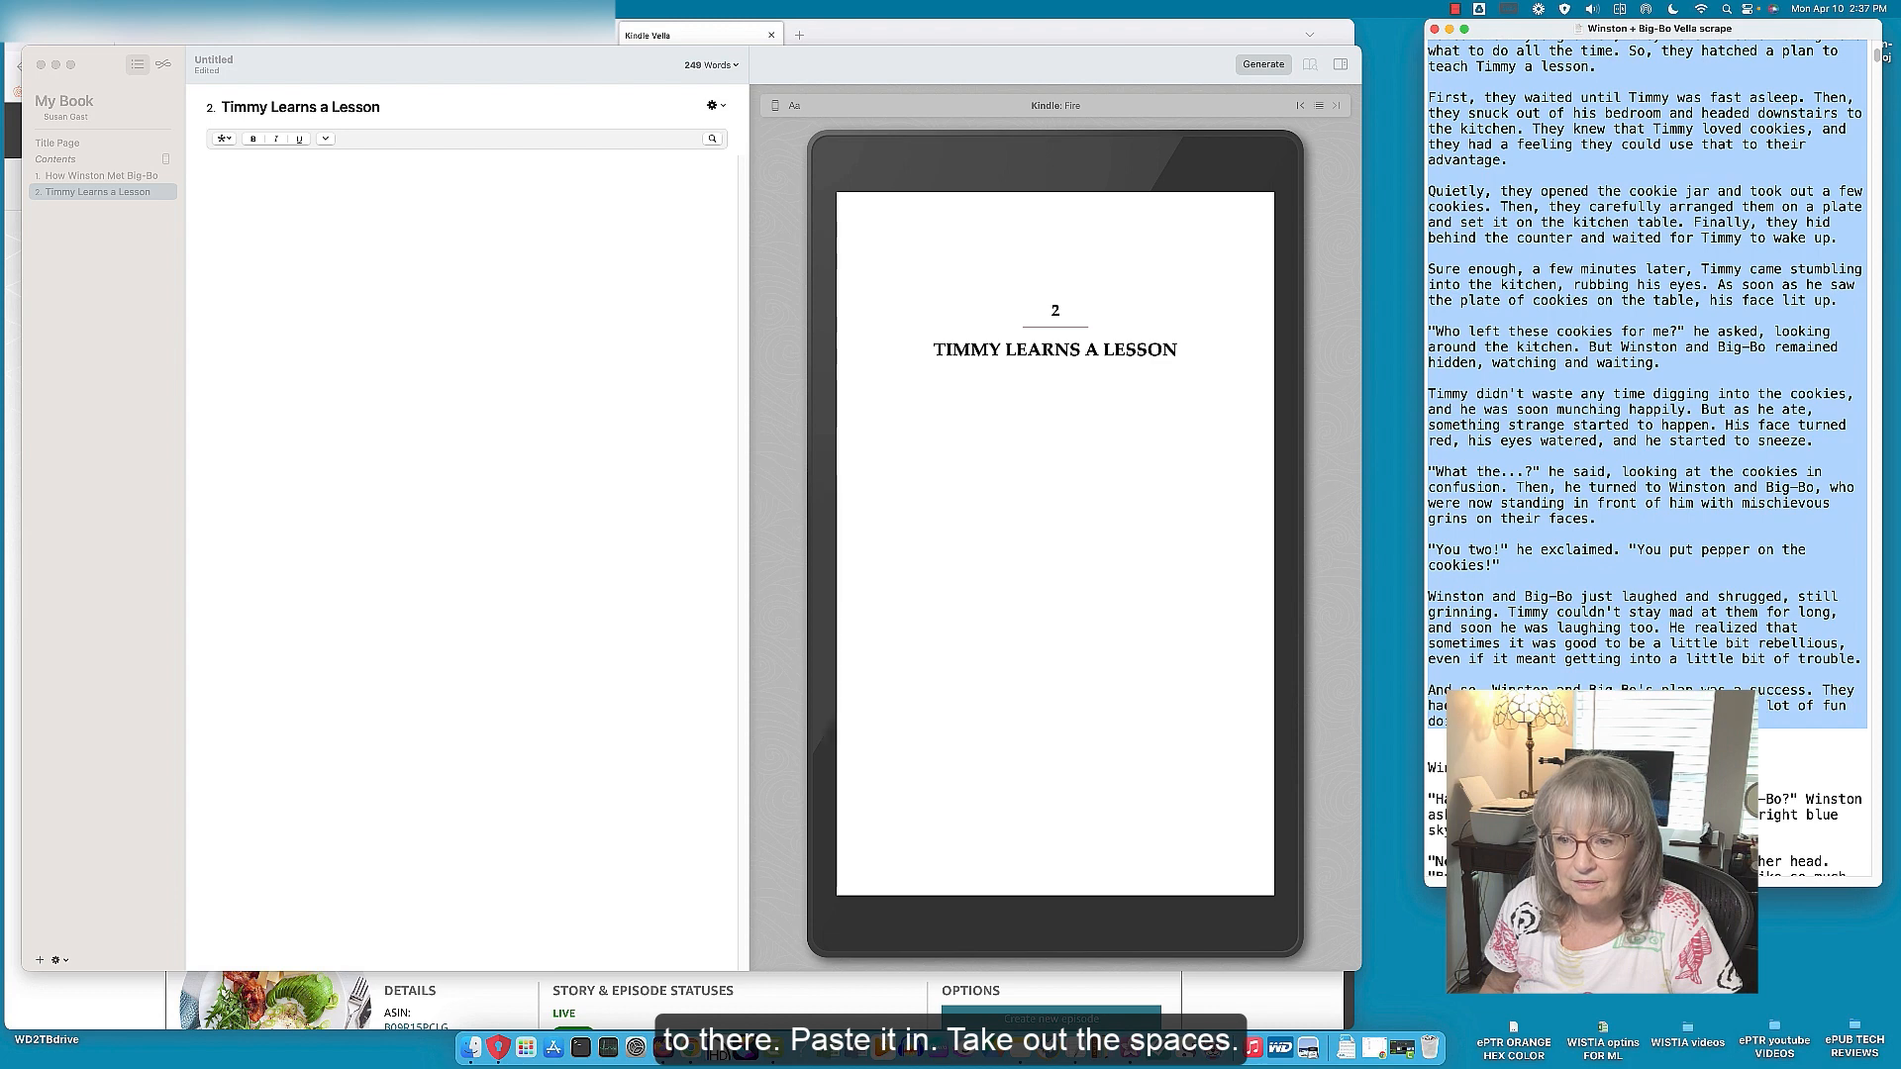
click(460, 301)
key(super+v)
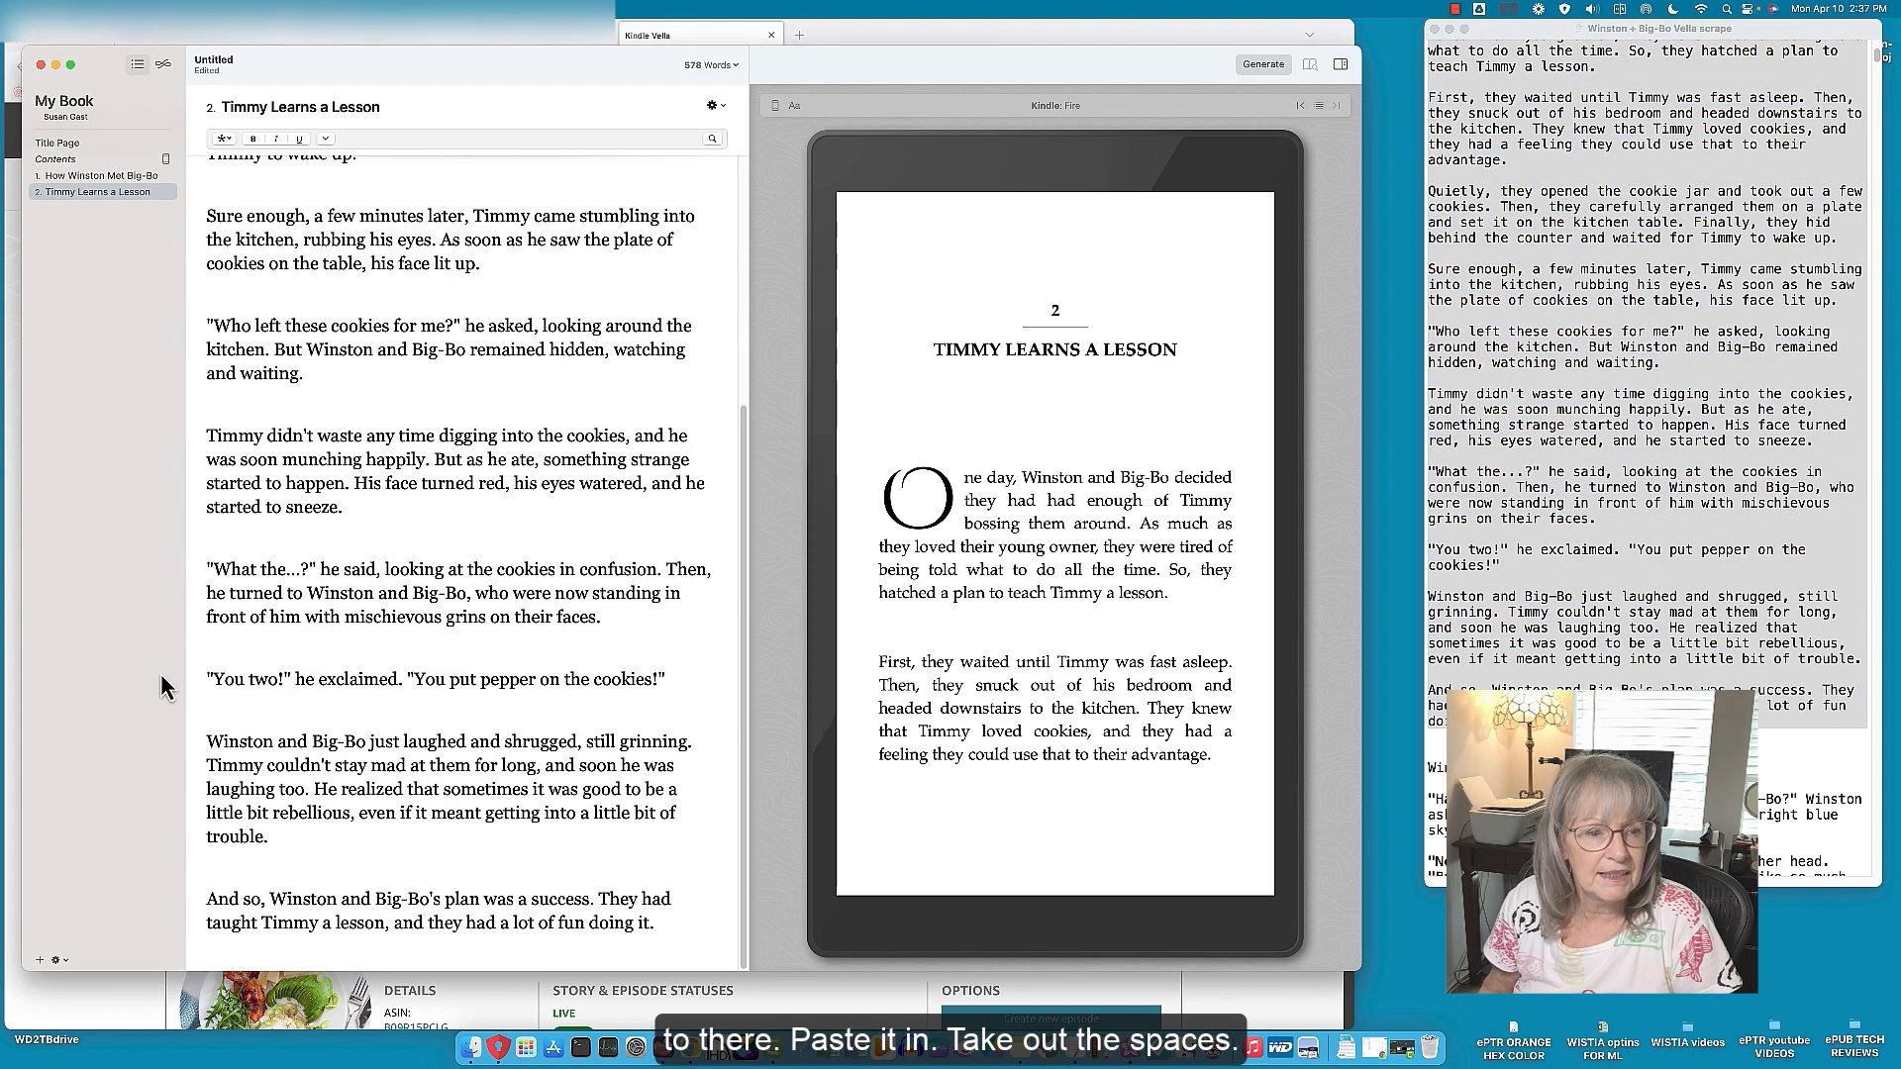
Step: Remove the empty lines between all paragraphs of chapter 2, working from the last paragraph up to the first
click(208, 902)
key(BackSpace)
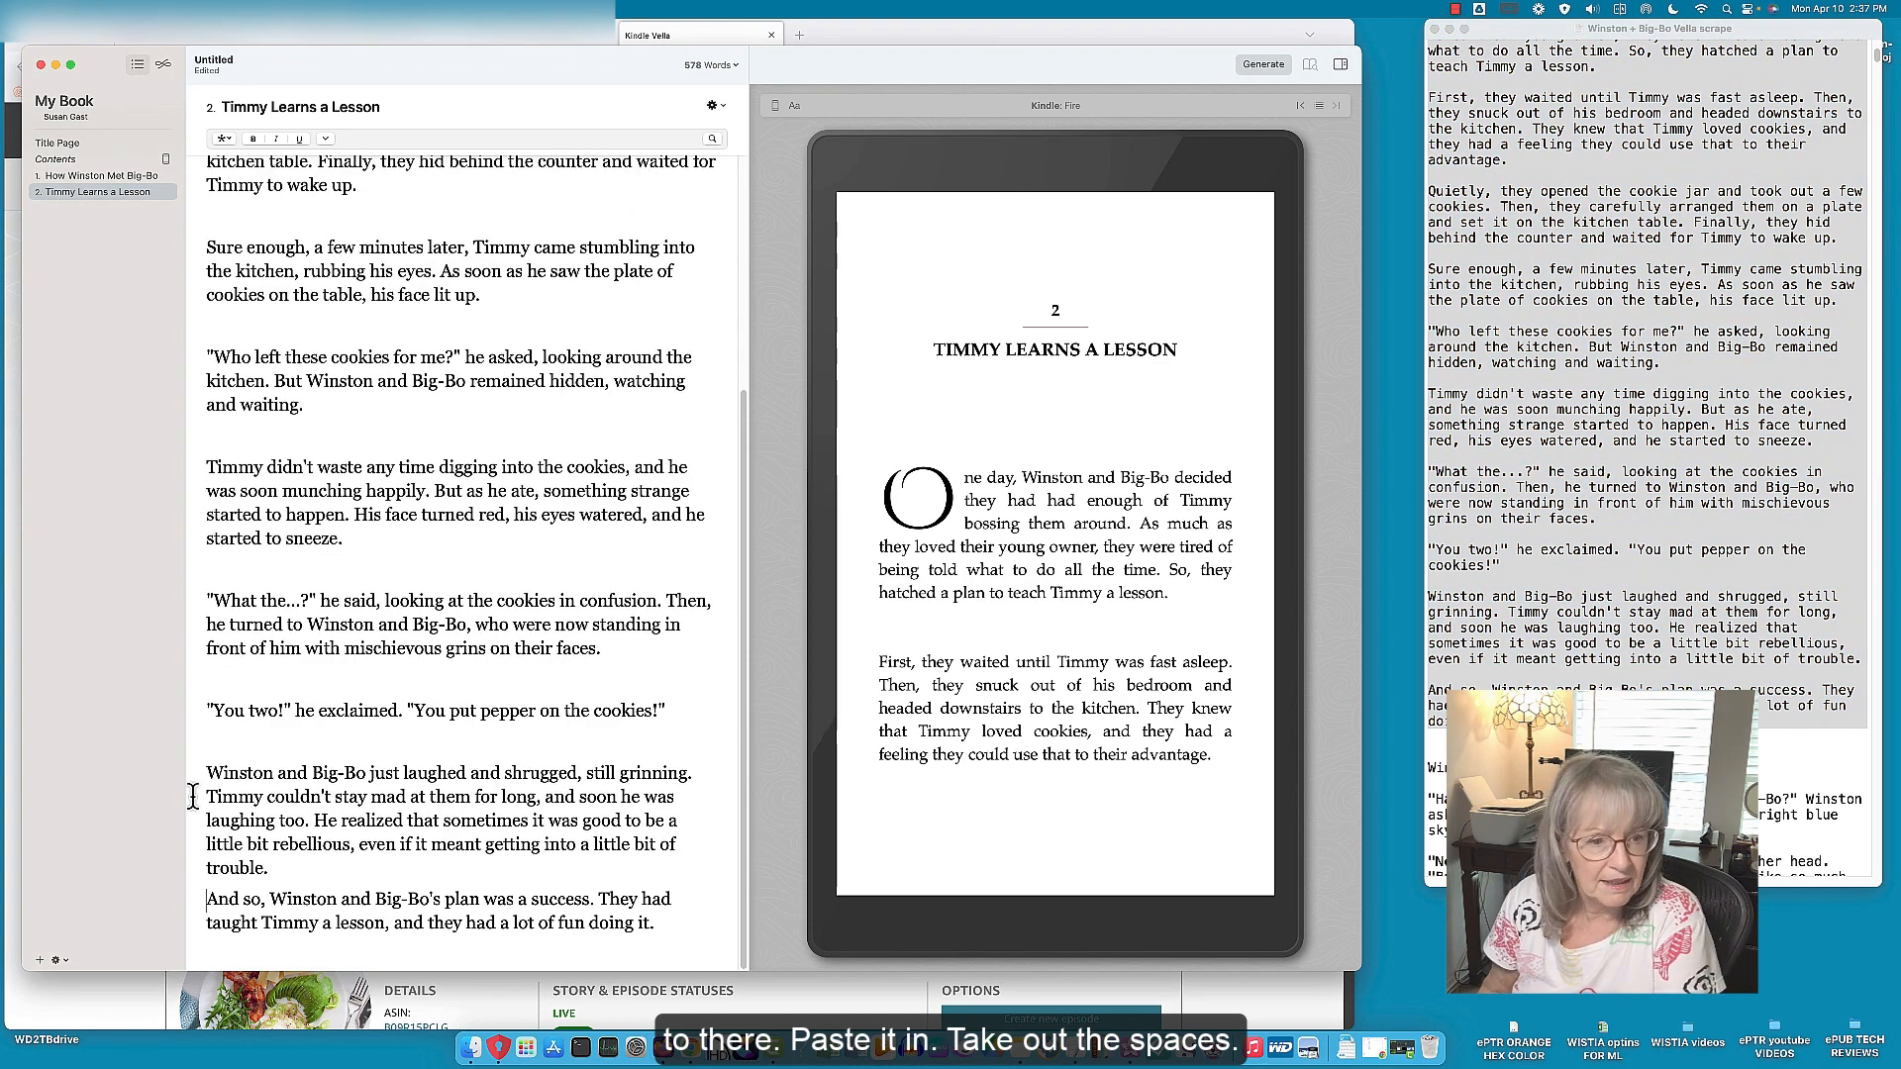
click(204, 774)
key(BackSpace)
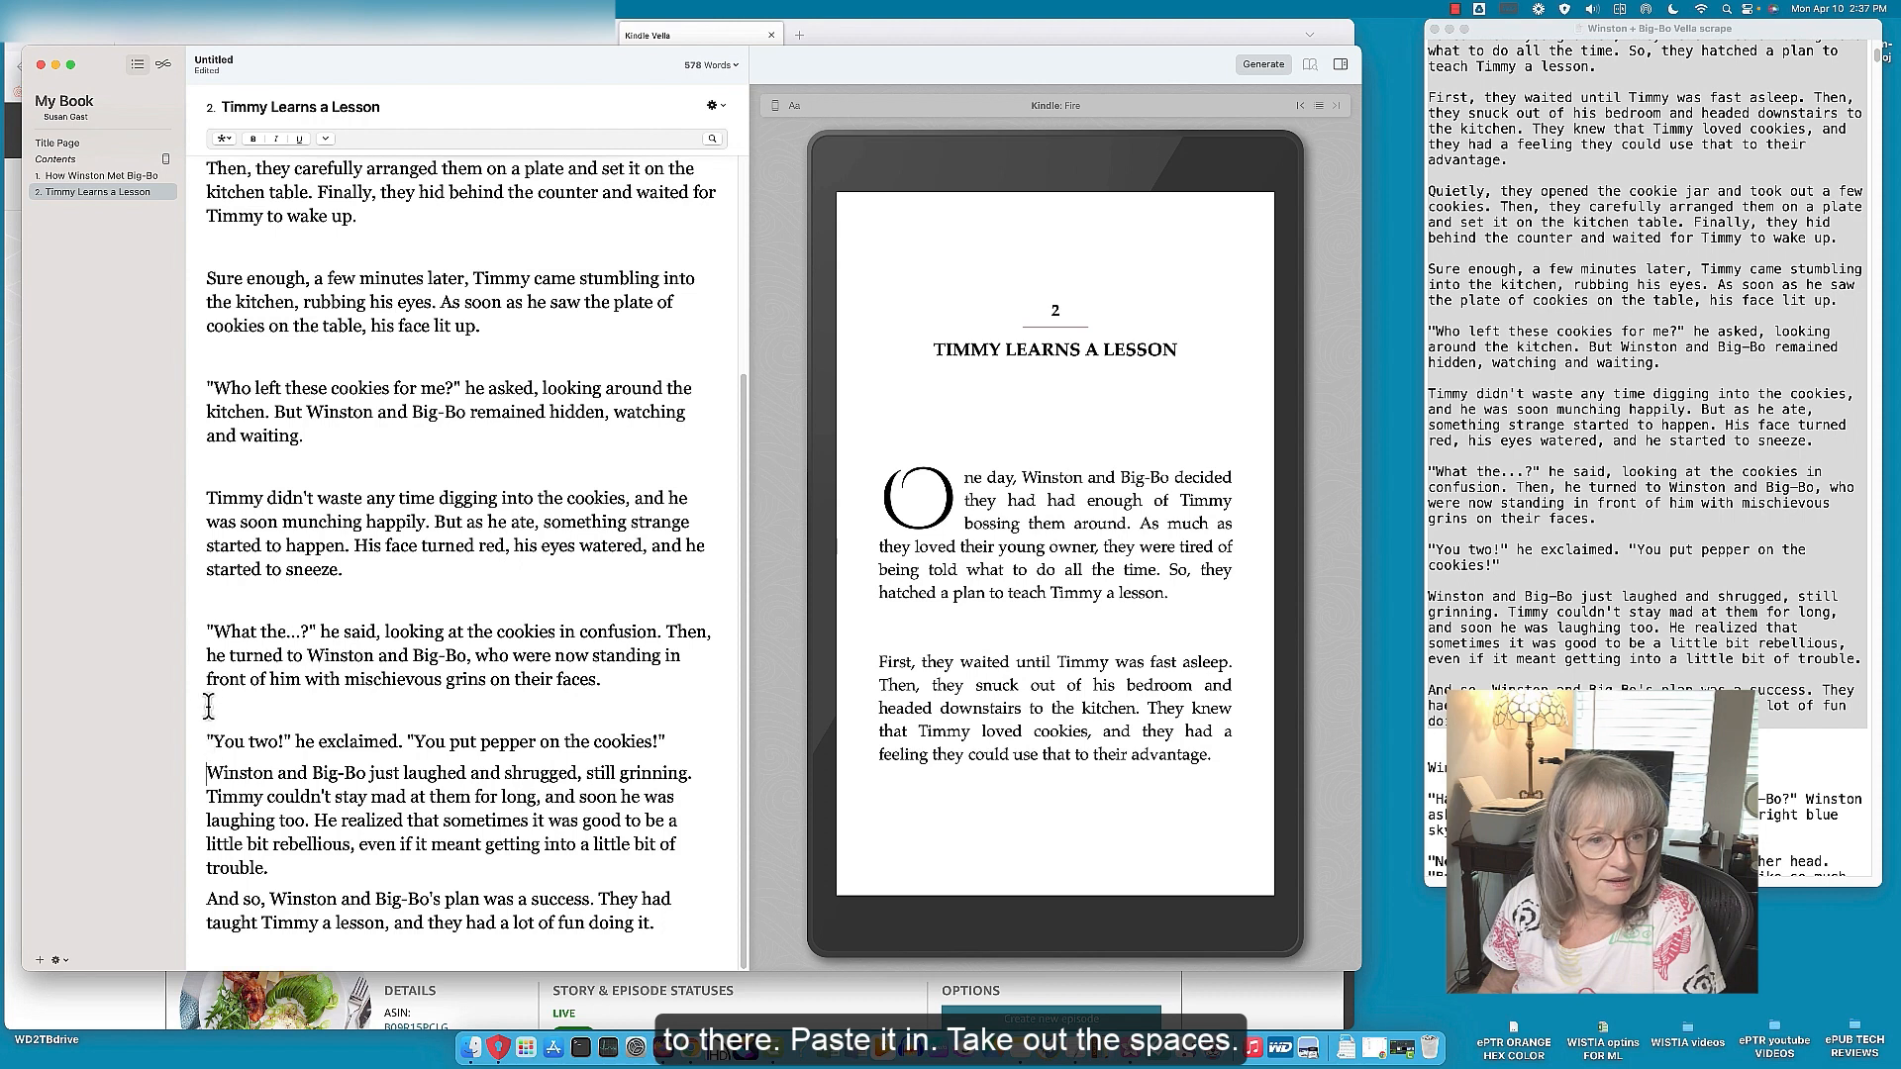
click(207, 714)
key(BackSpace)
click(207, 644)
key(BackSpace)
click(221, 528)
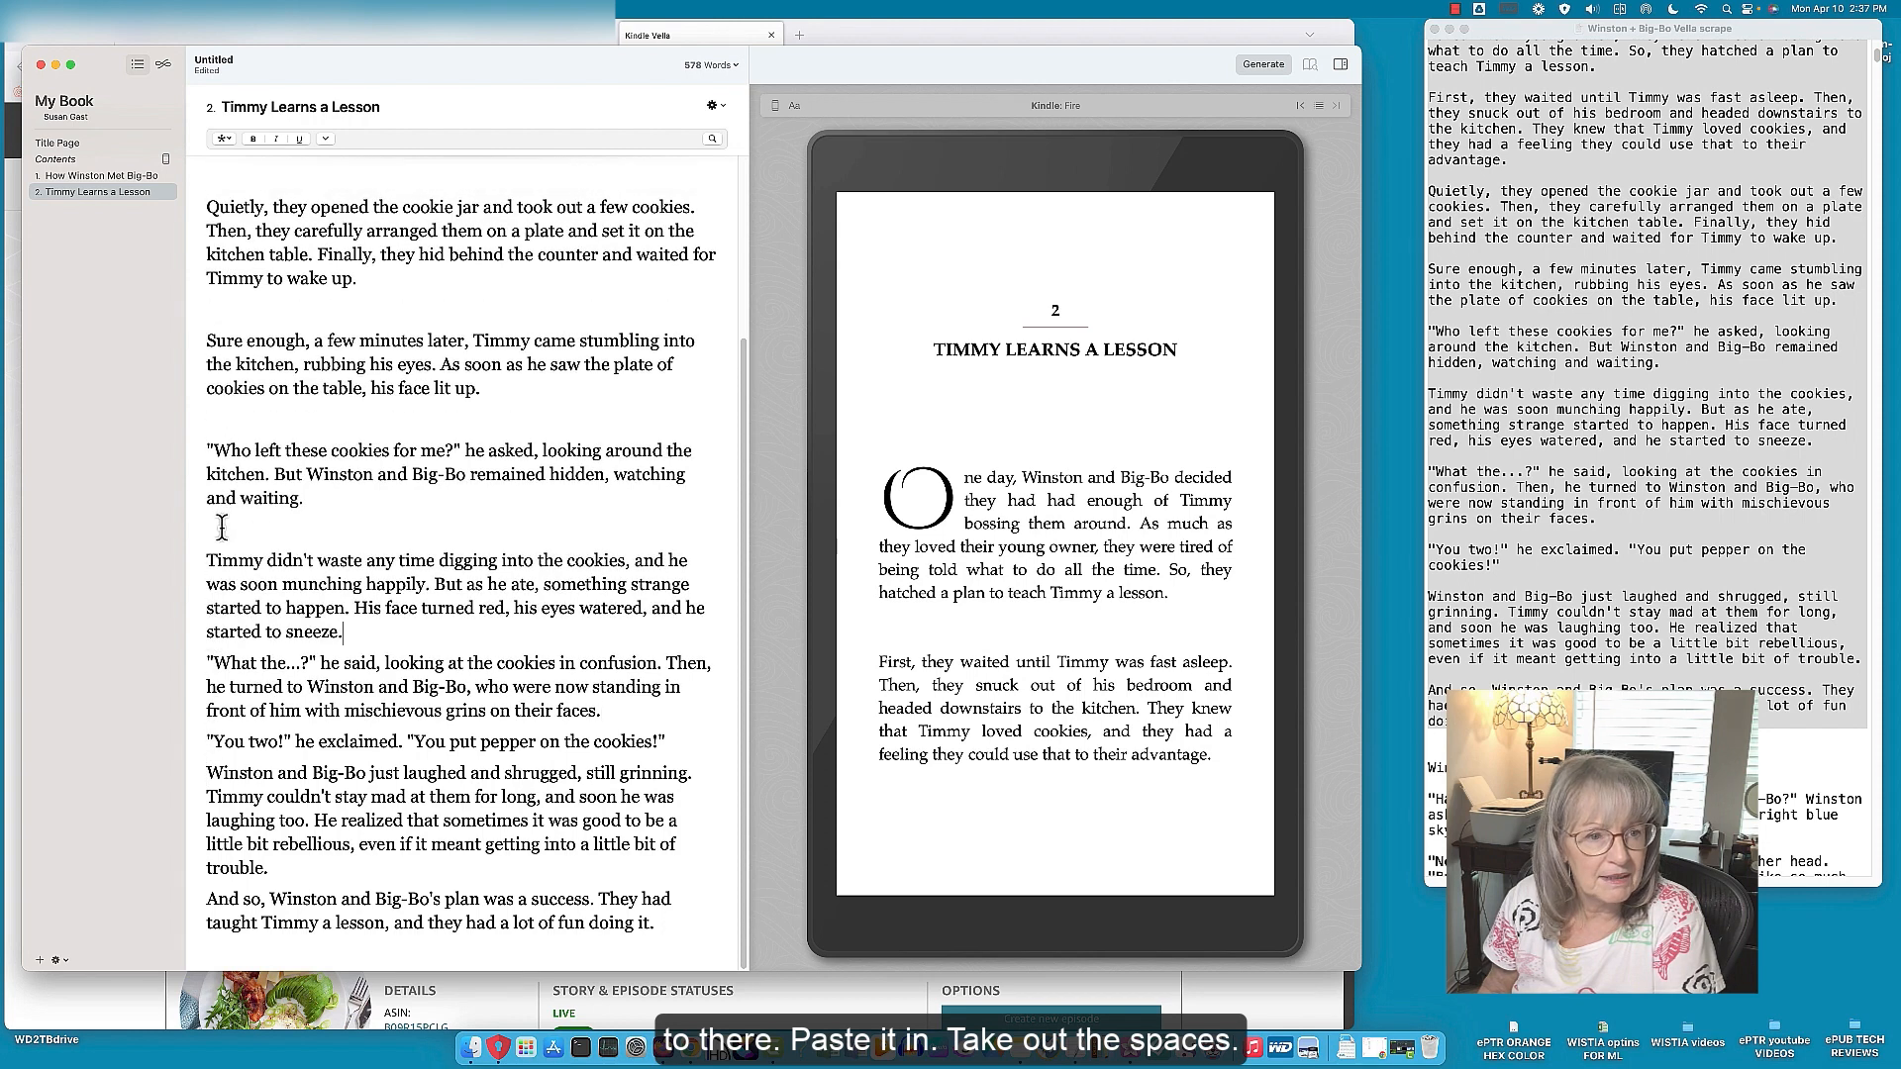
key(BackSpace)
click(222, 453)
key(BackSpace)
click(222, 377)
key(BackSpace)
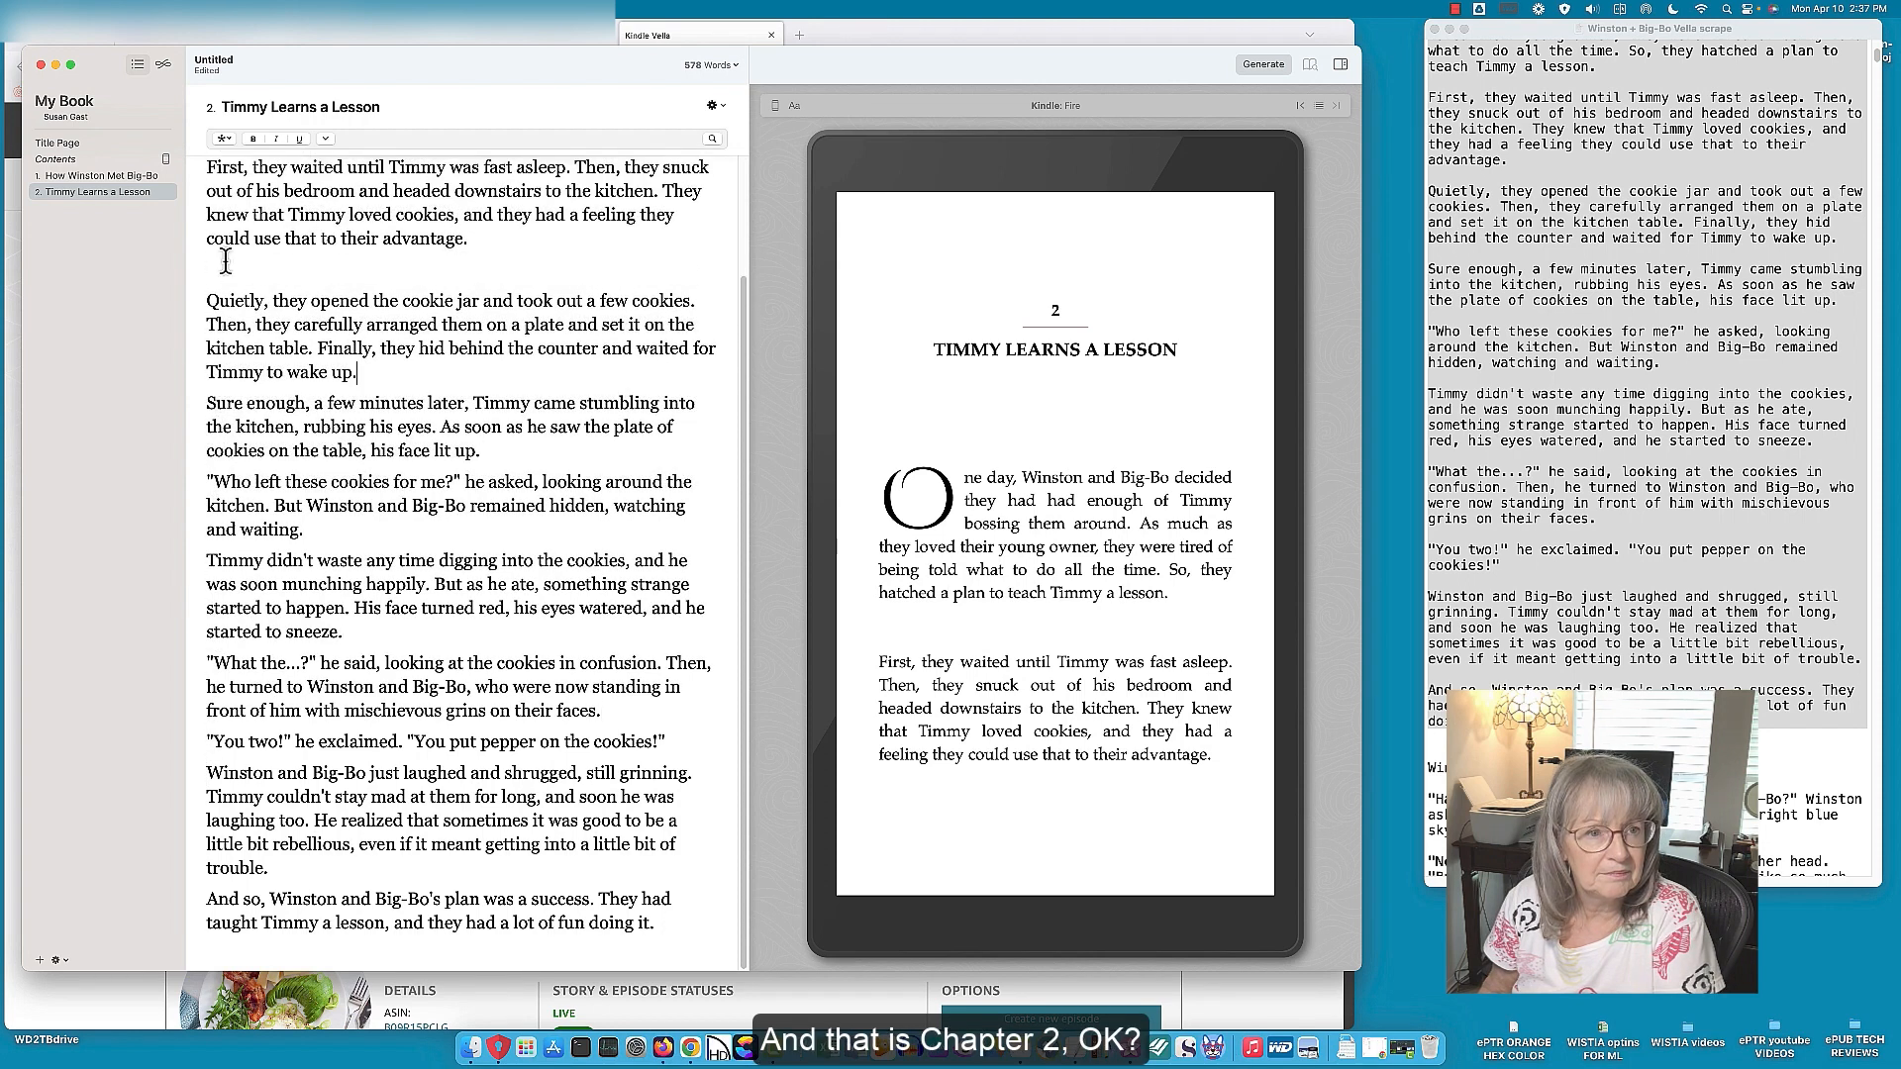
click(226, 262)
key(BackSpace)
scroll(225, 263, up, 3)
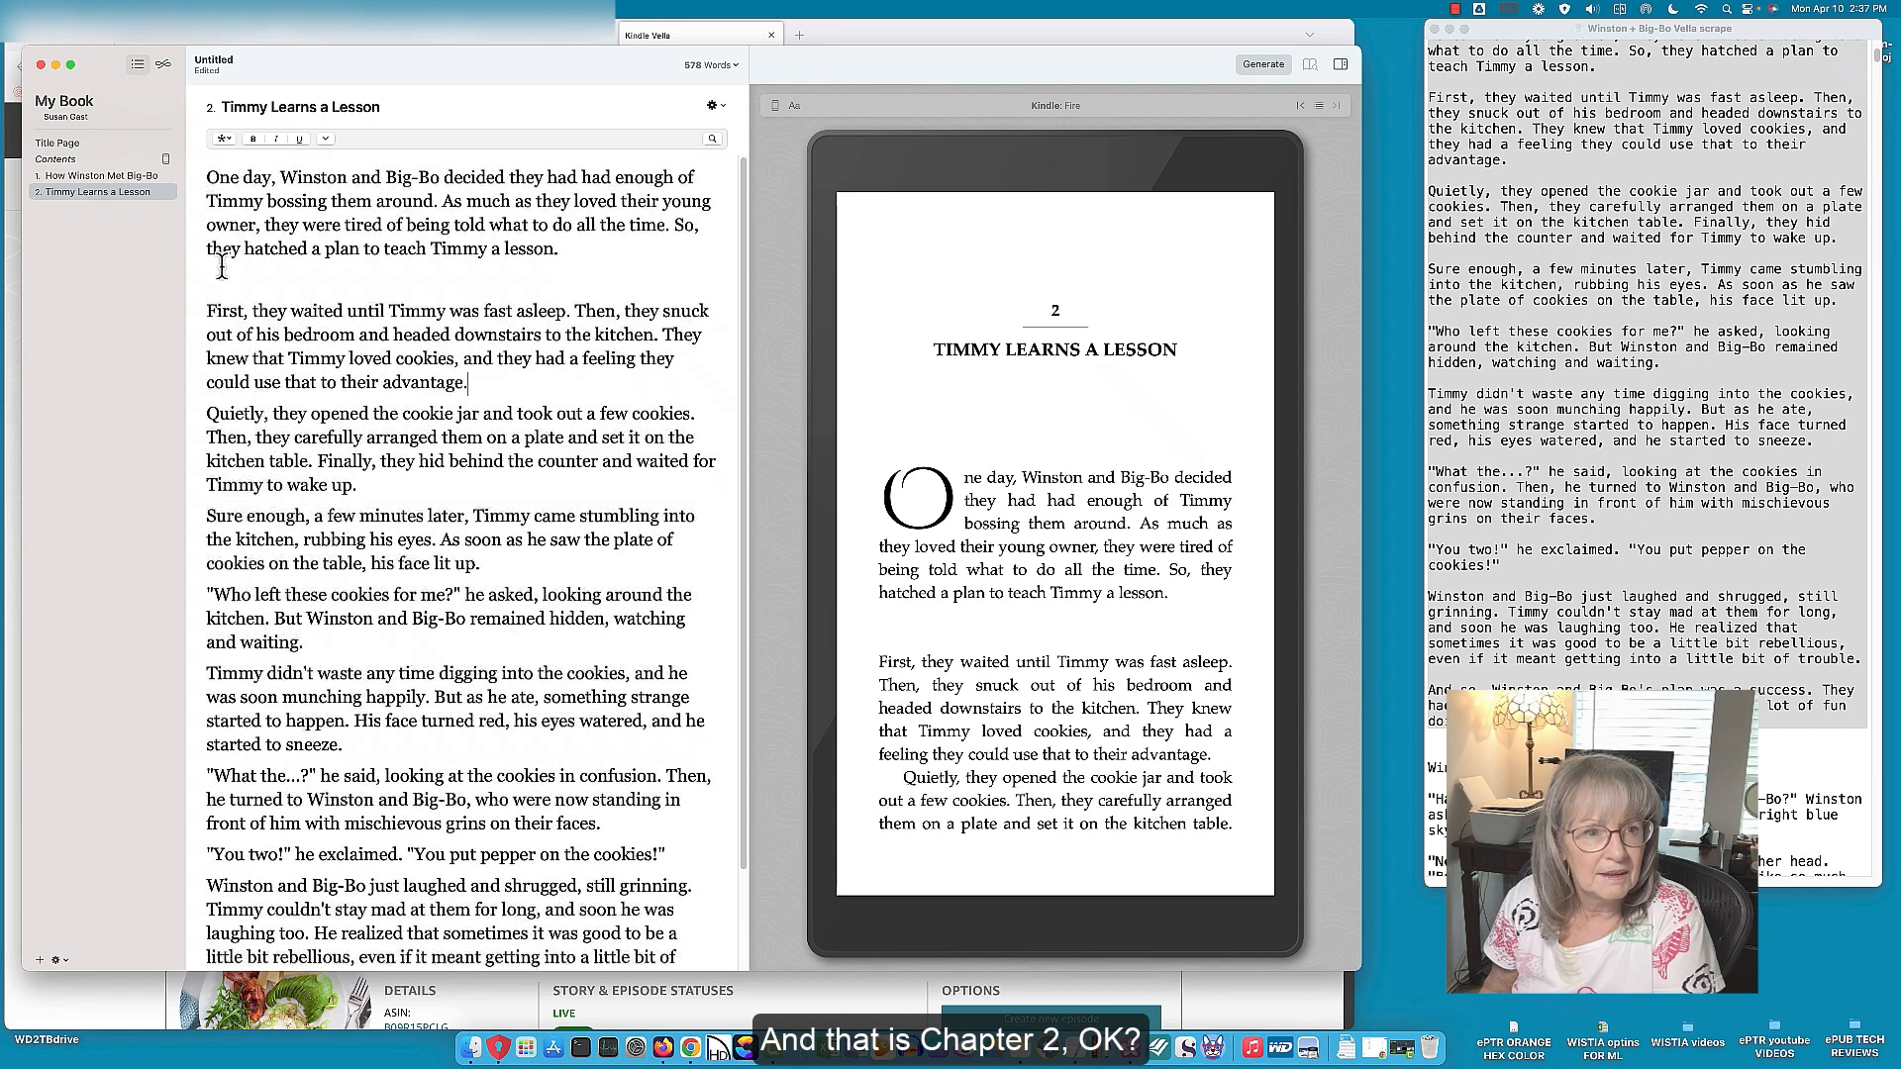
click(213, 269)
key(BackSpace)
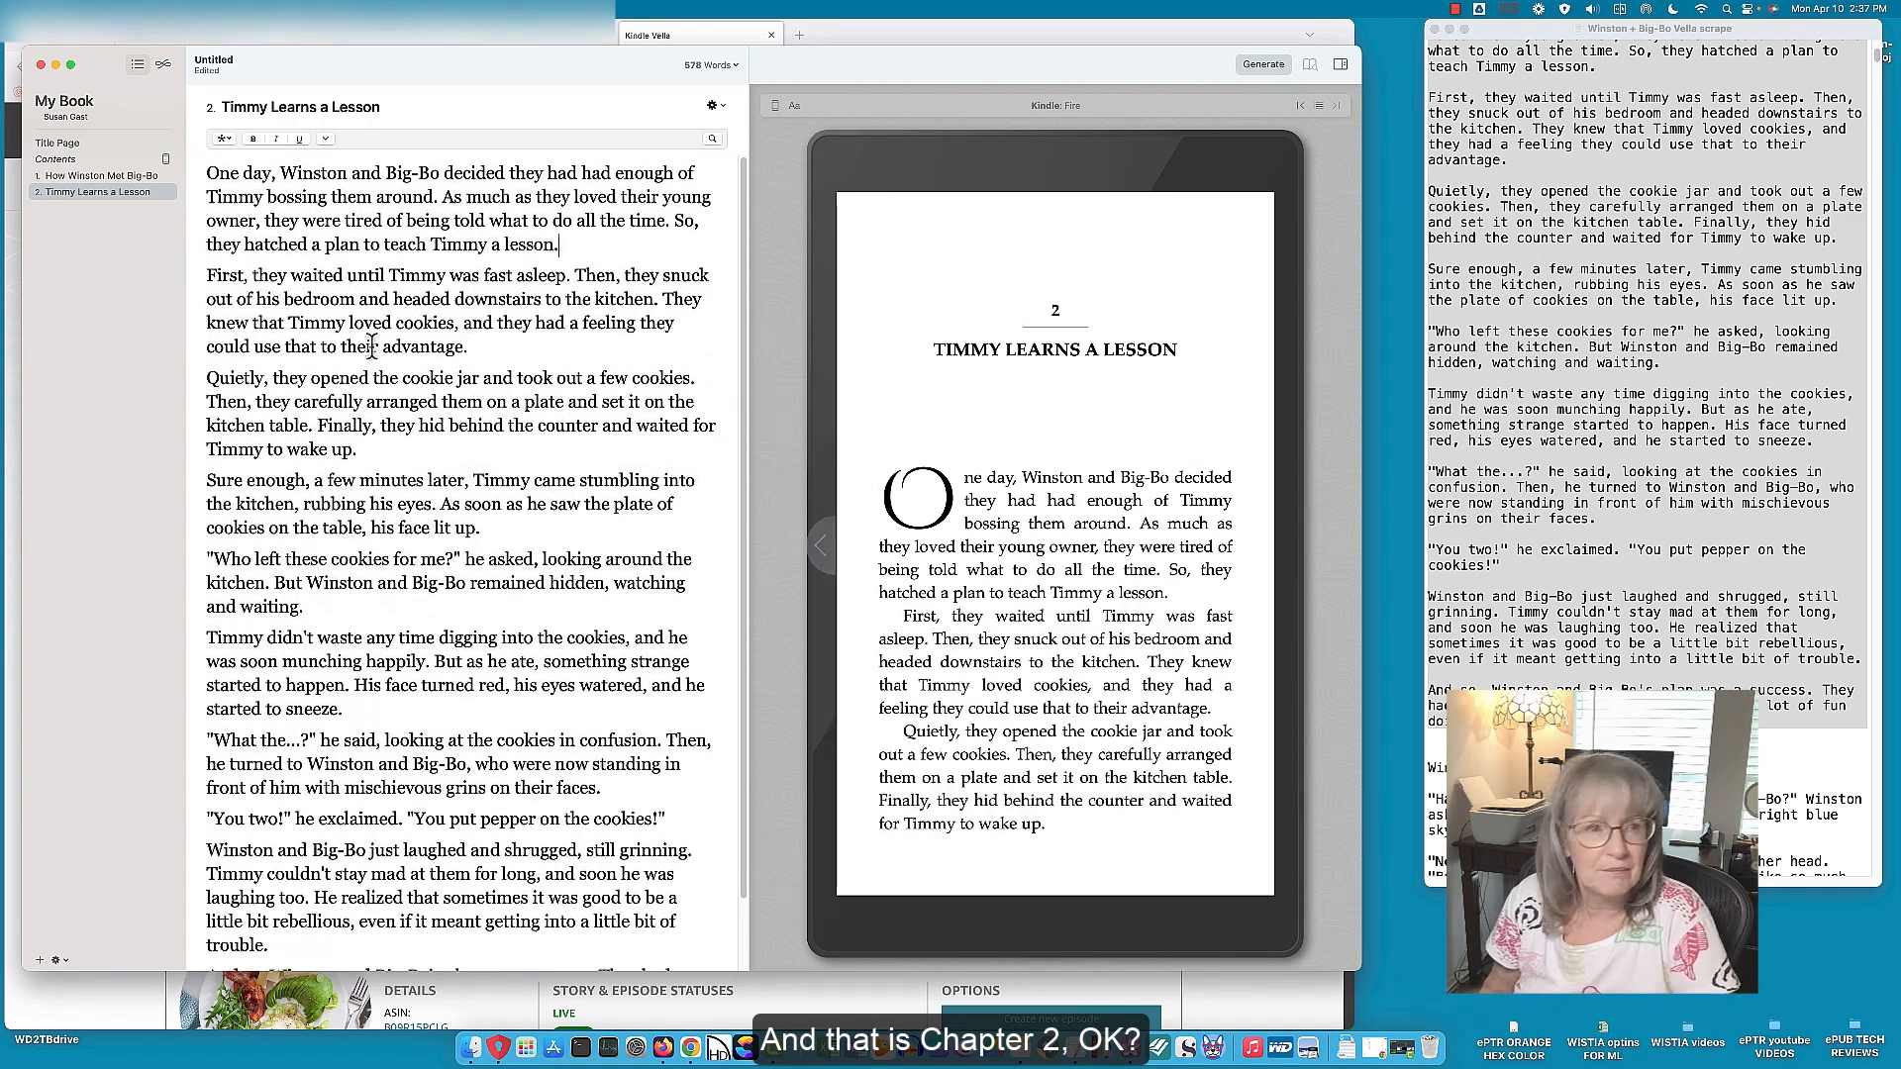
Step: Add another new chapter and move it directly below the title page, accepting the chapter reordering
click(116, 255)
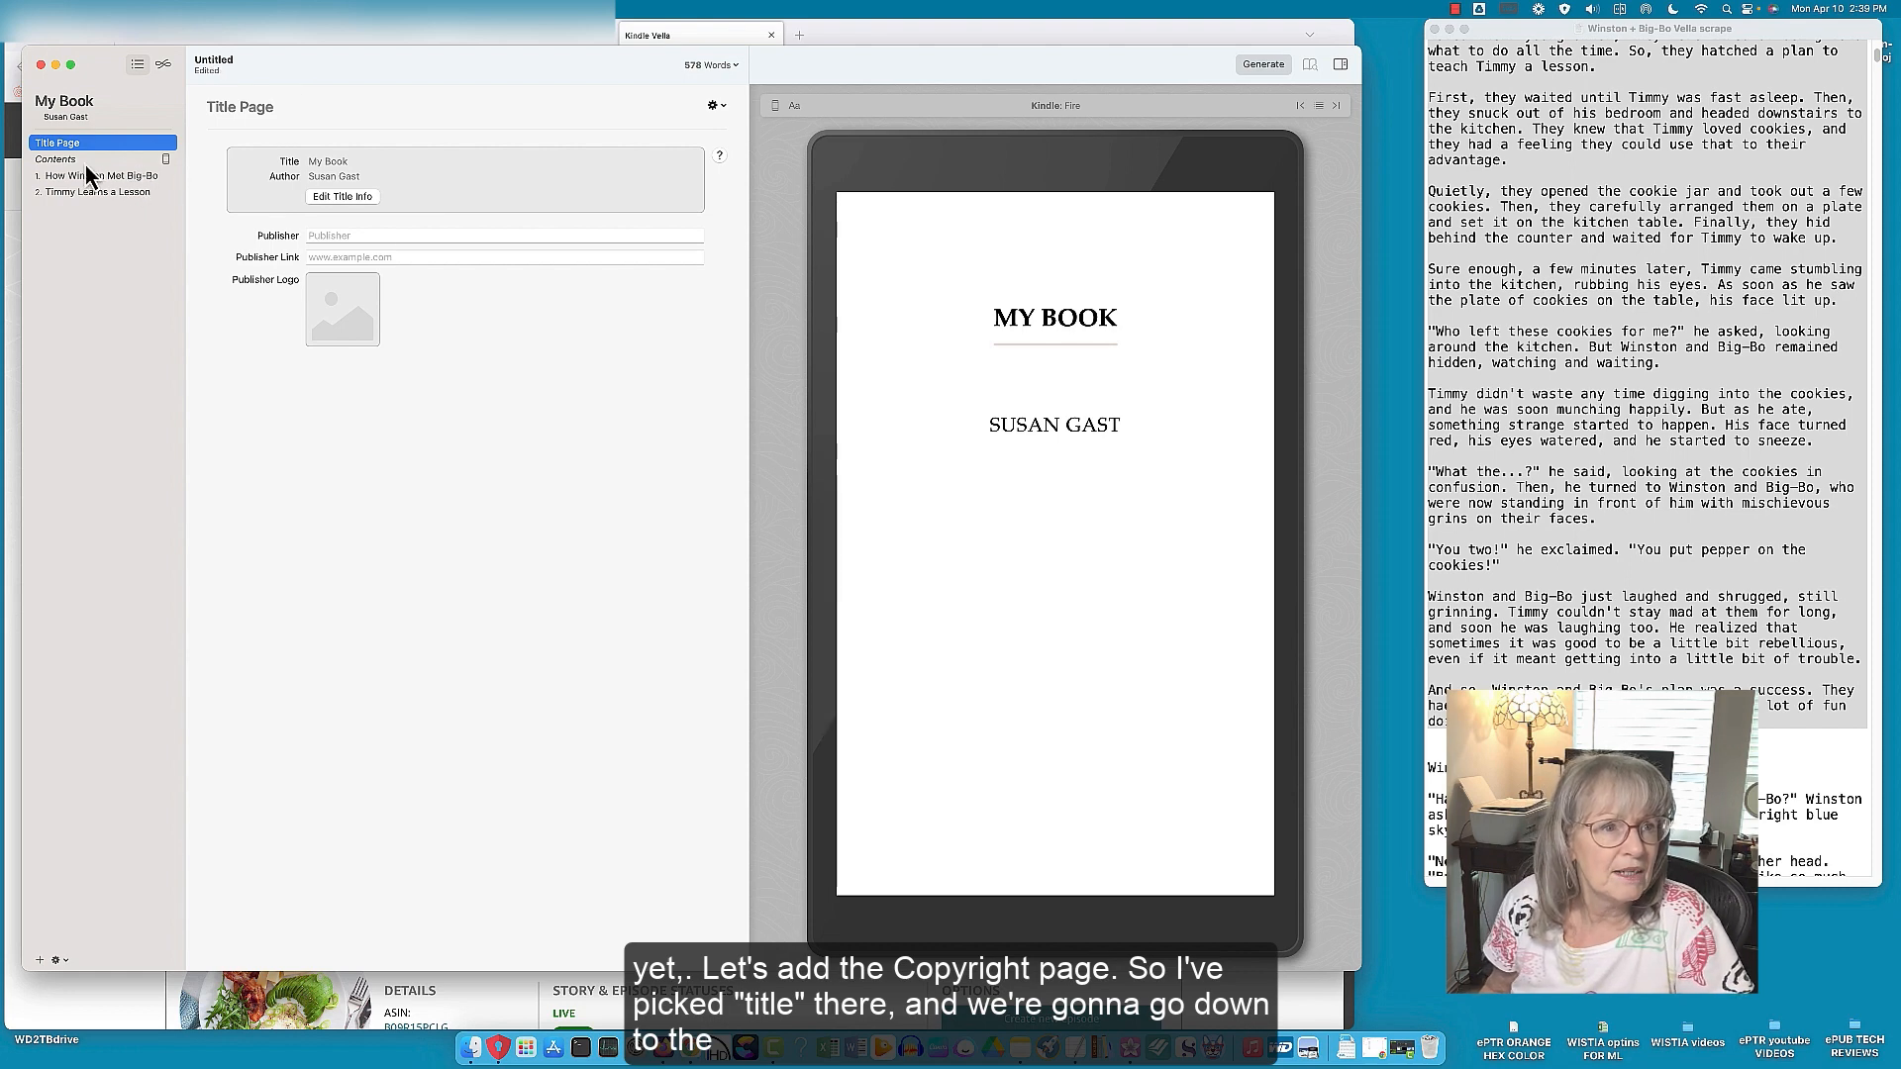
click(39, 960)
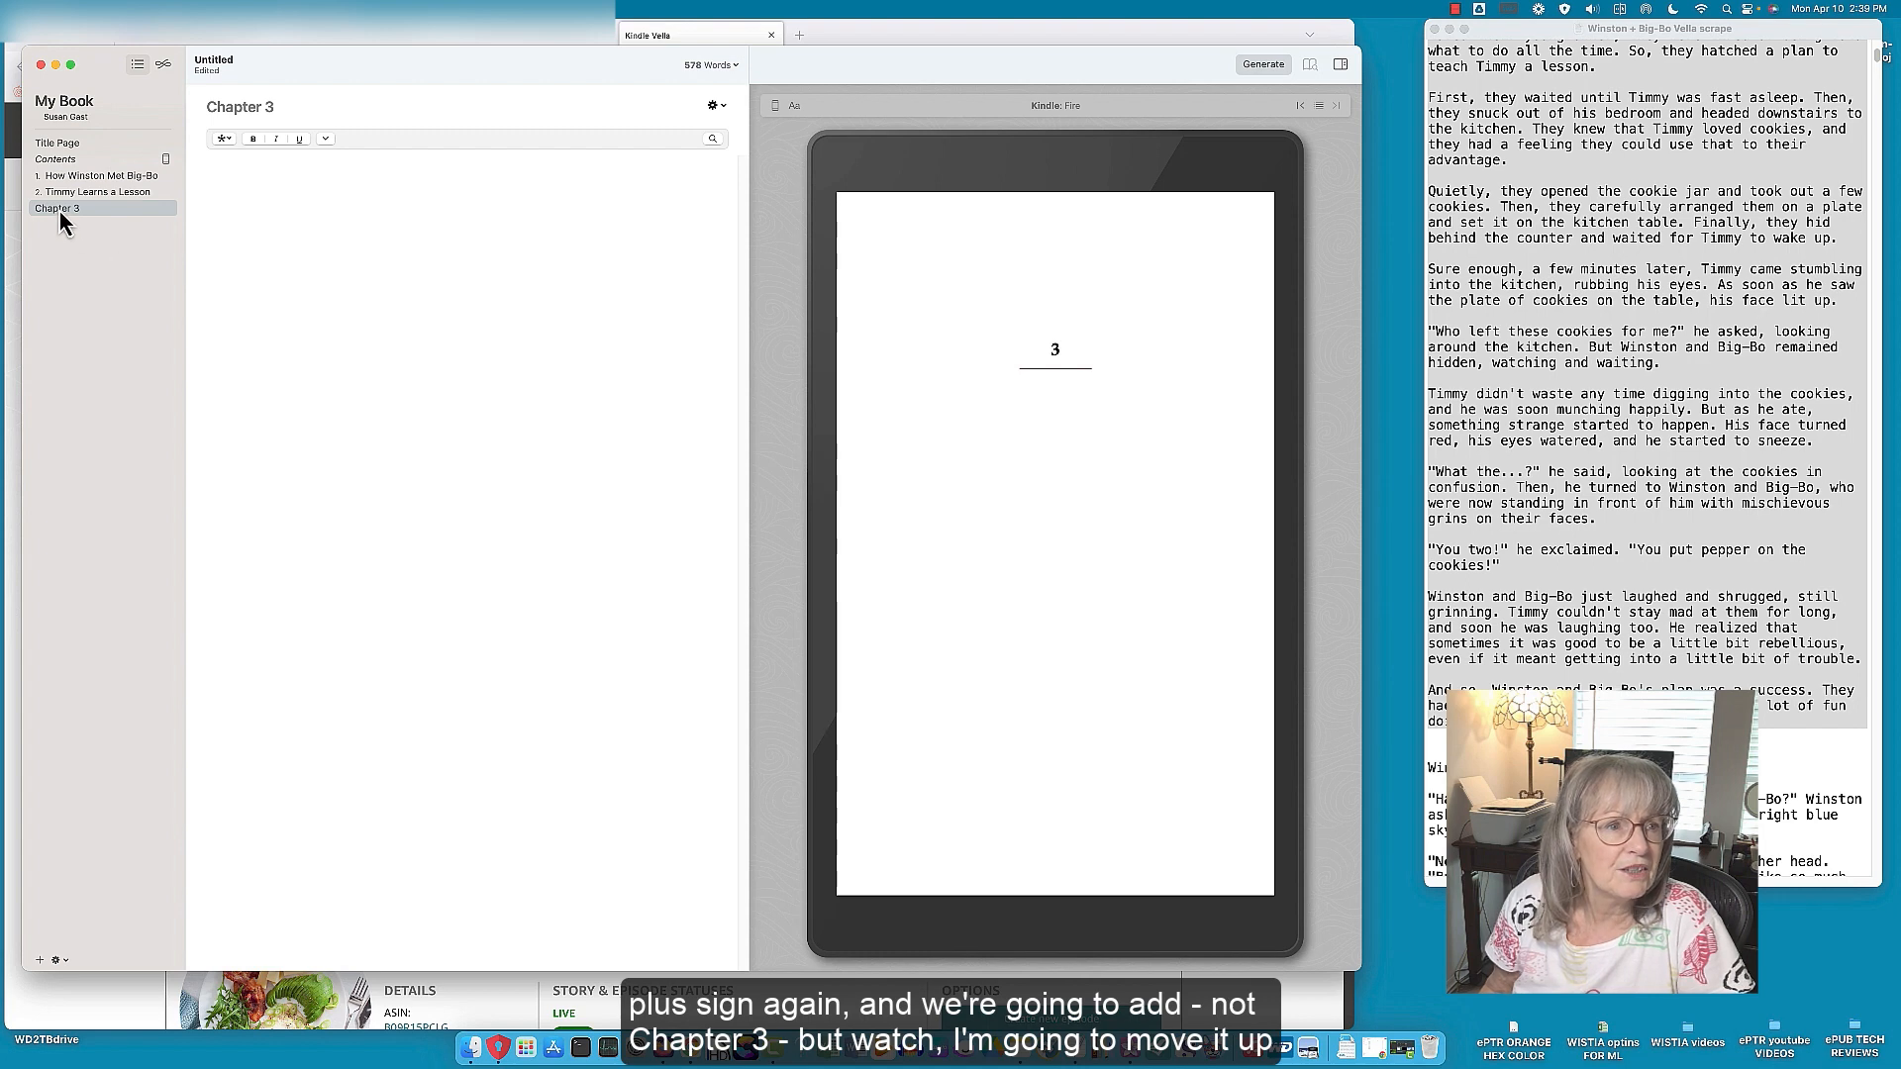
drag(59, 211, 59, 155)
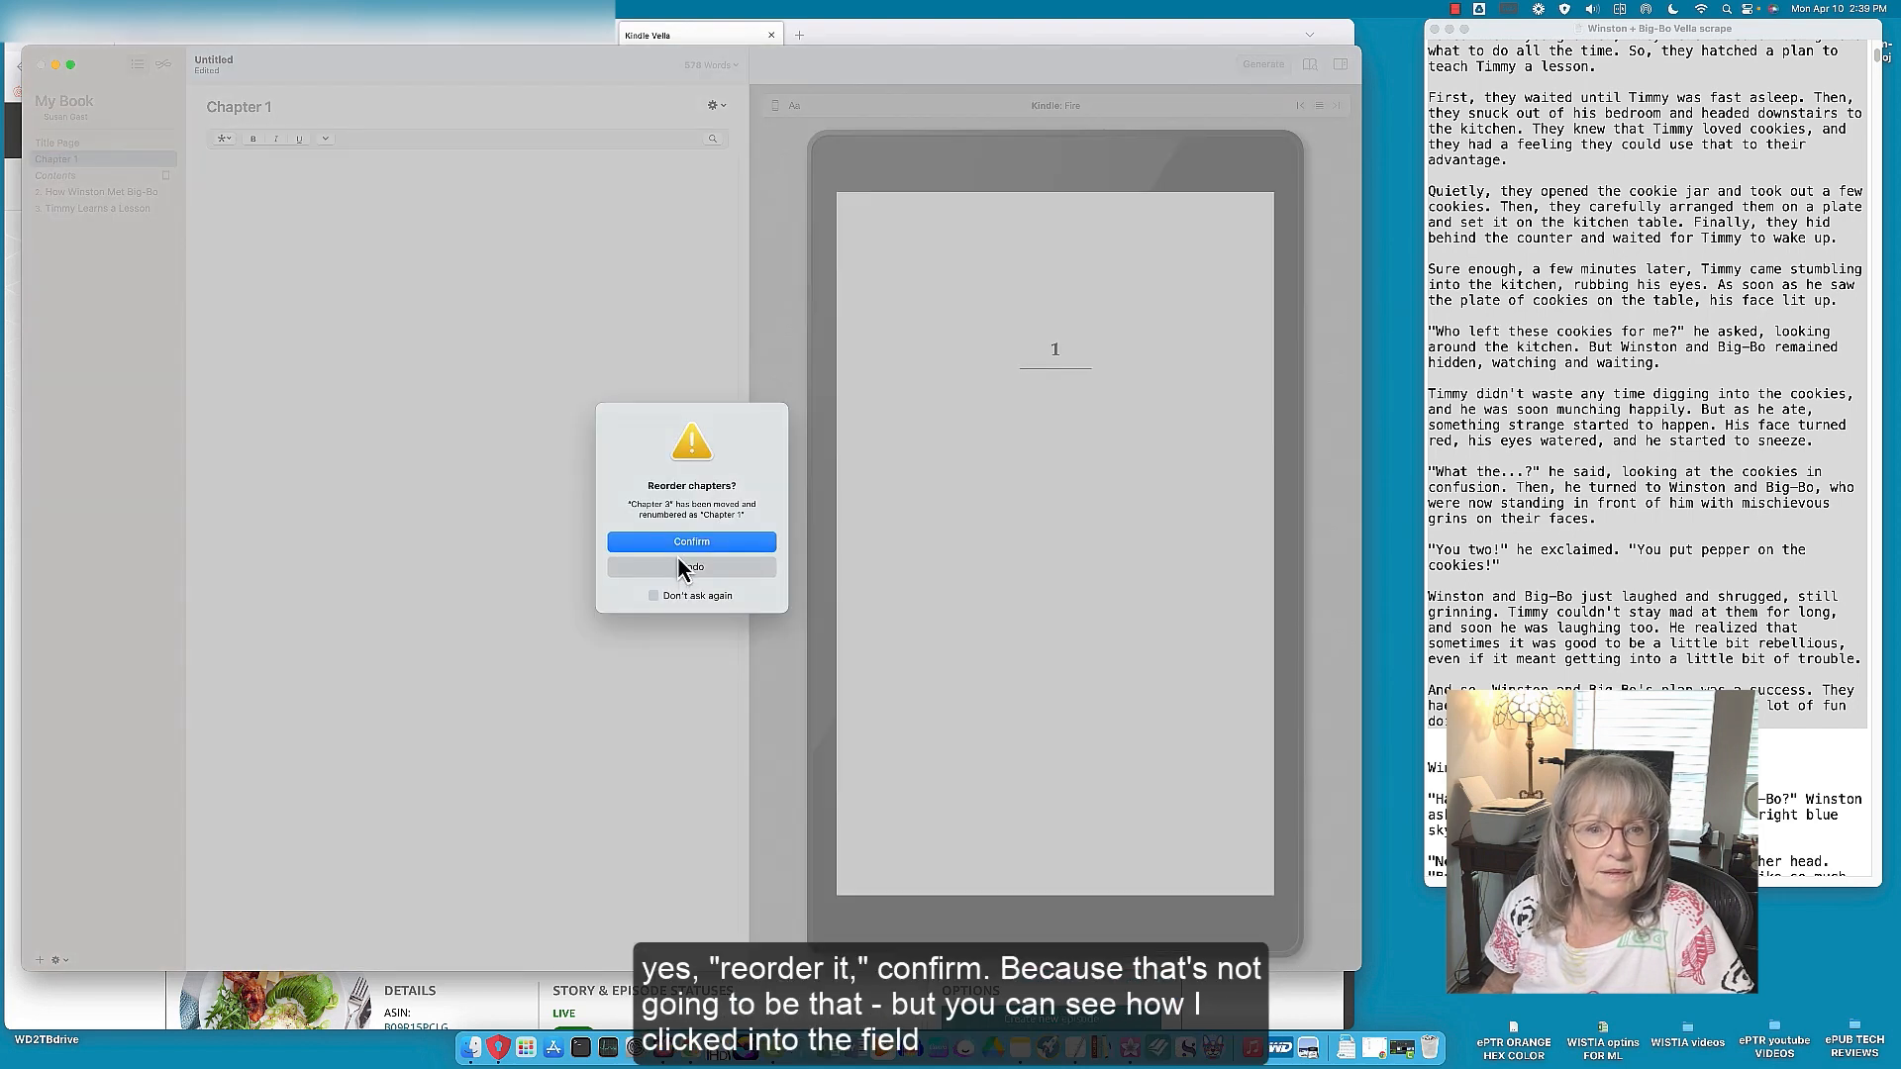
click(681, 544)
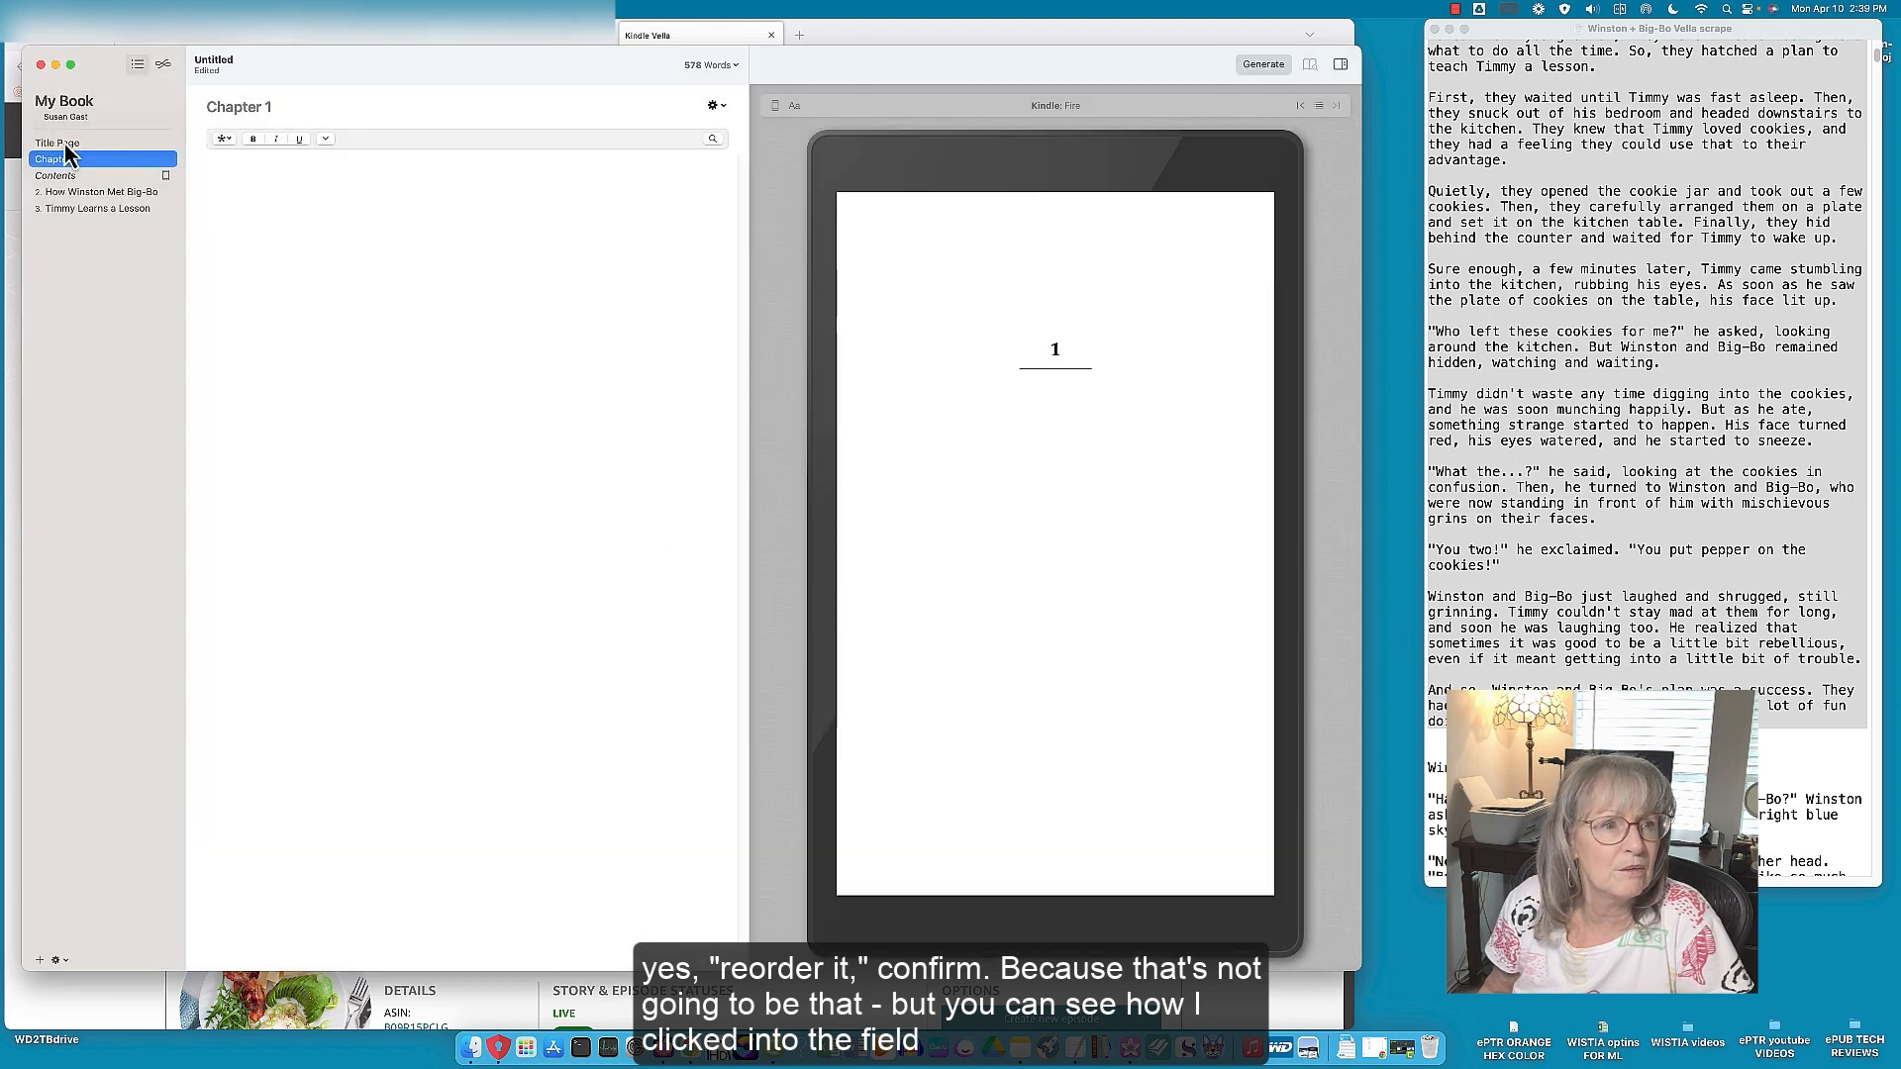
Step: Convert the new untitled chapter below the title page to a Copyright page
click(284, 105)
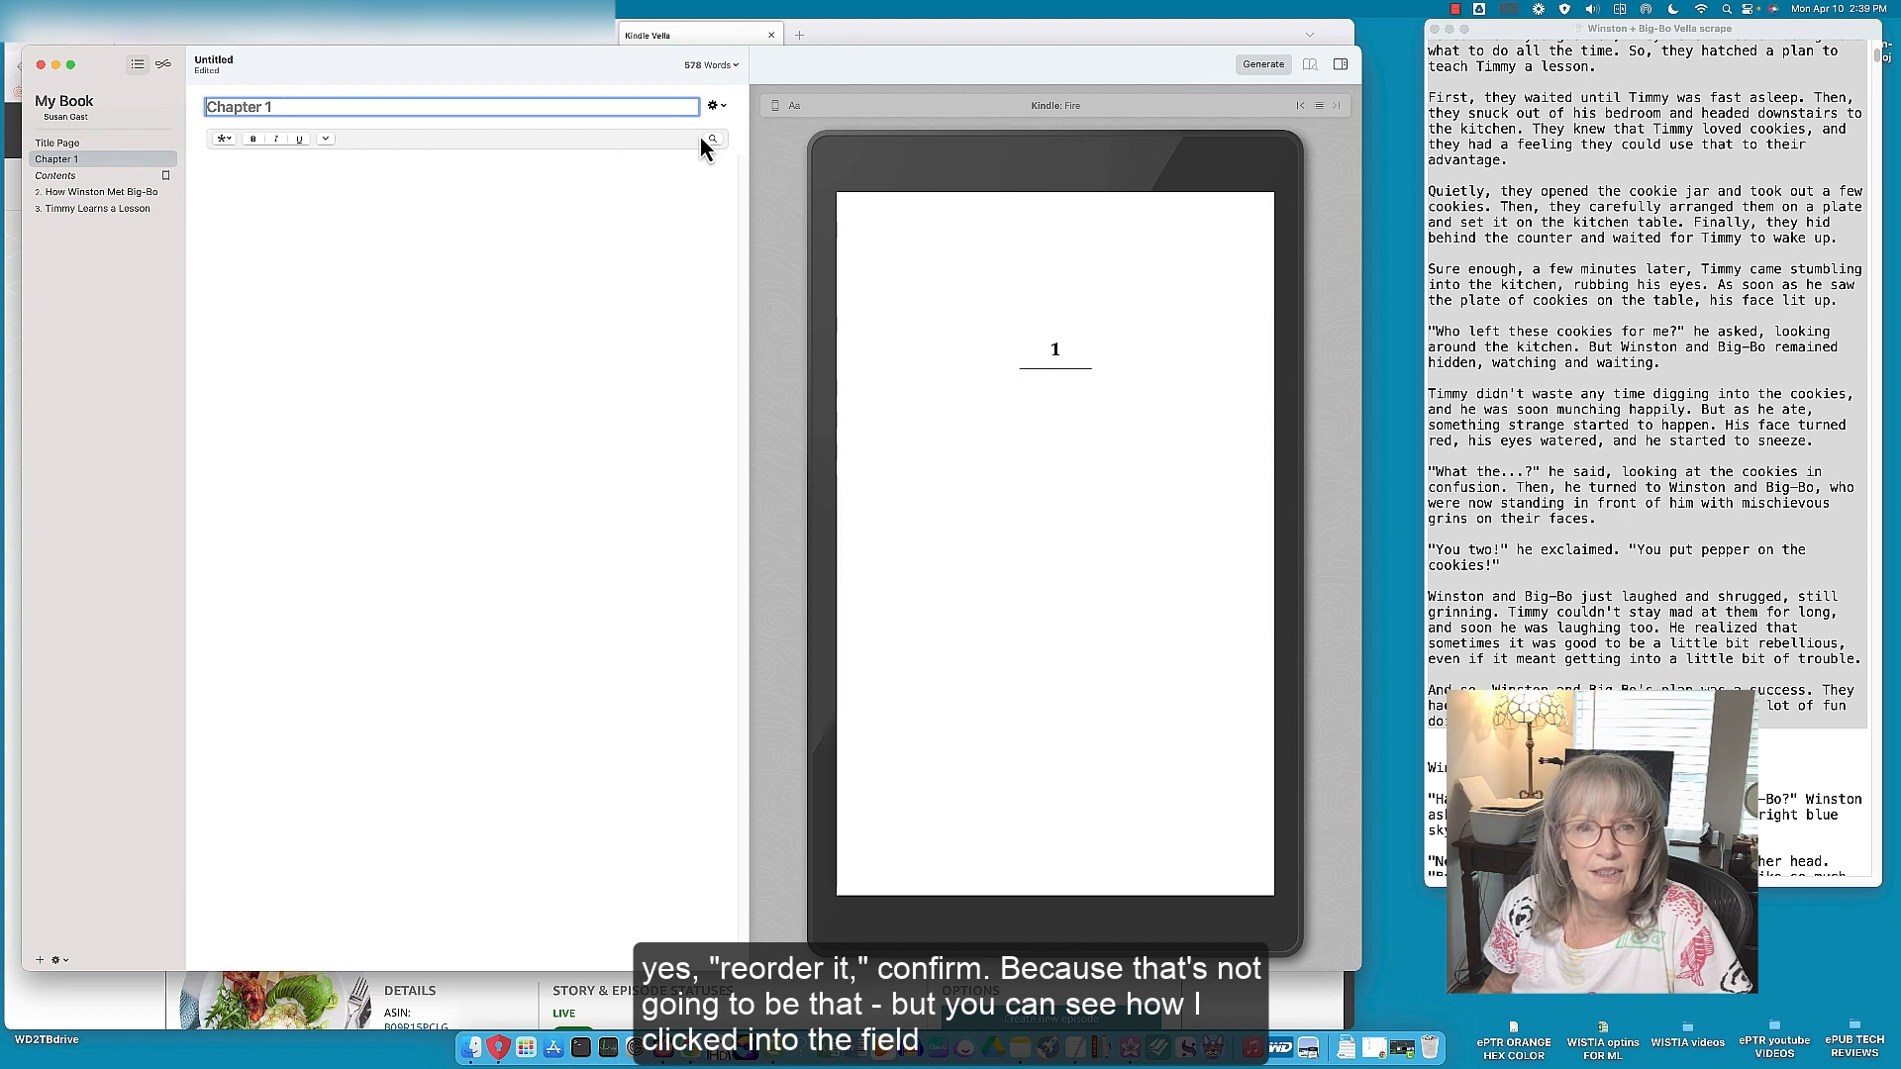
click(717, 106)
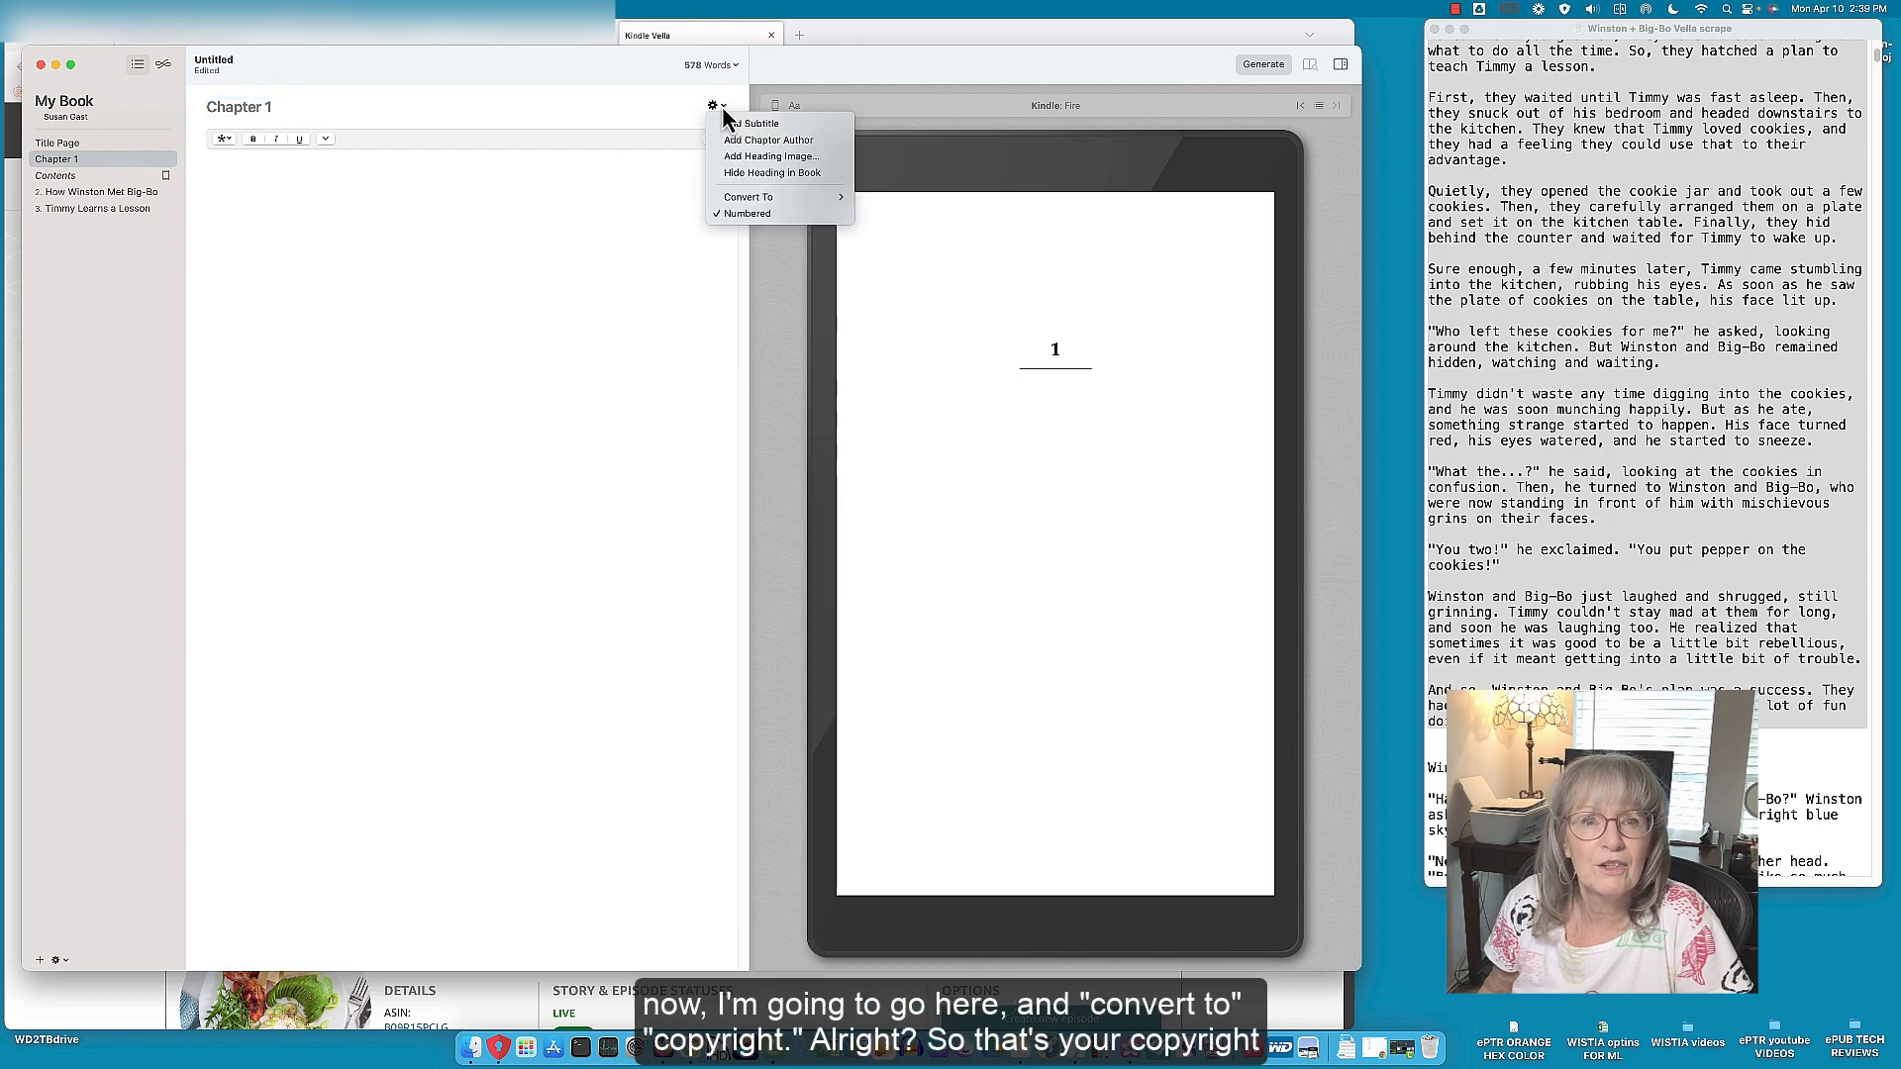
mouse_move(792, 197)
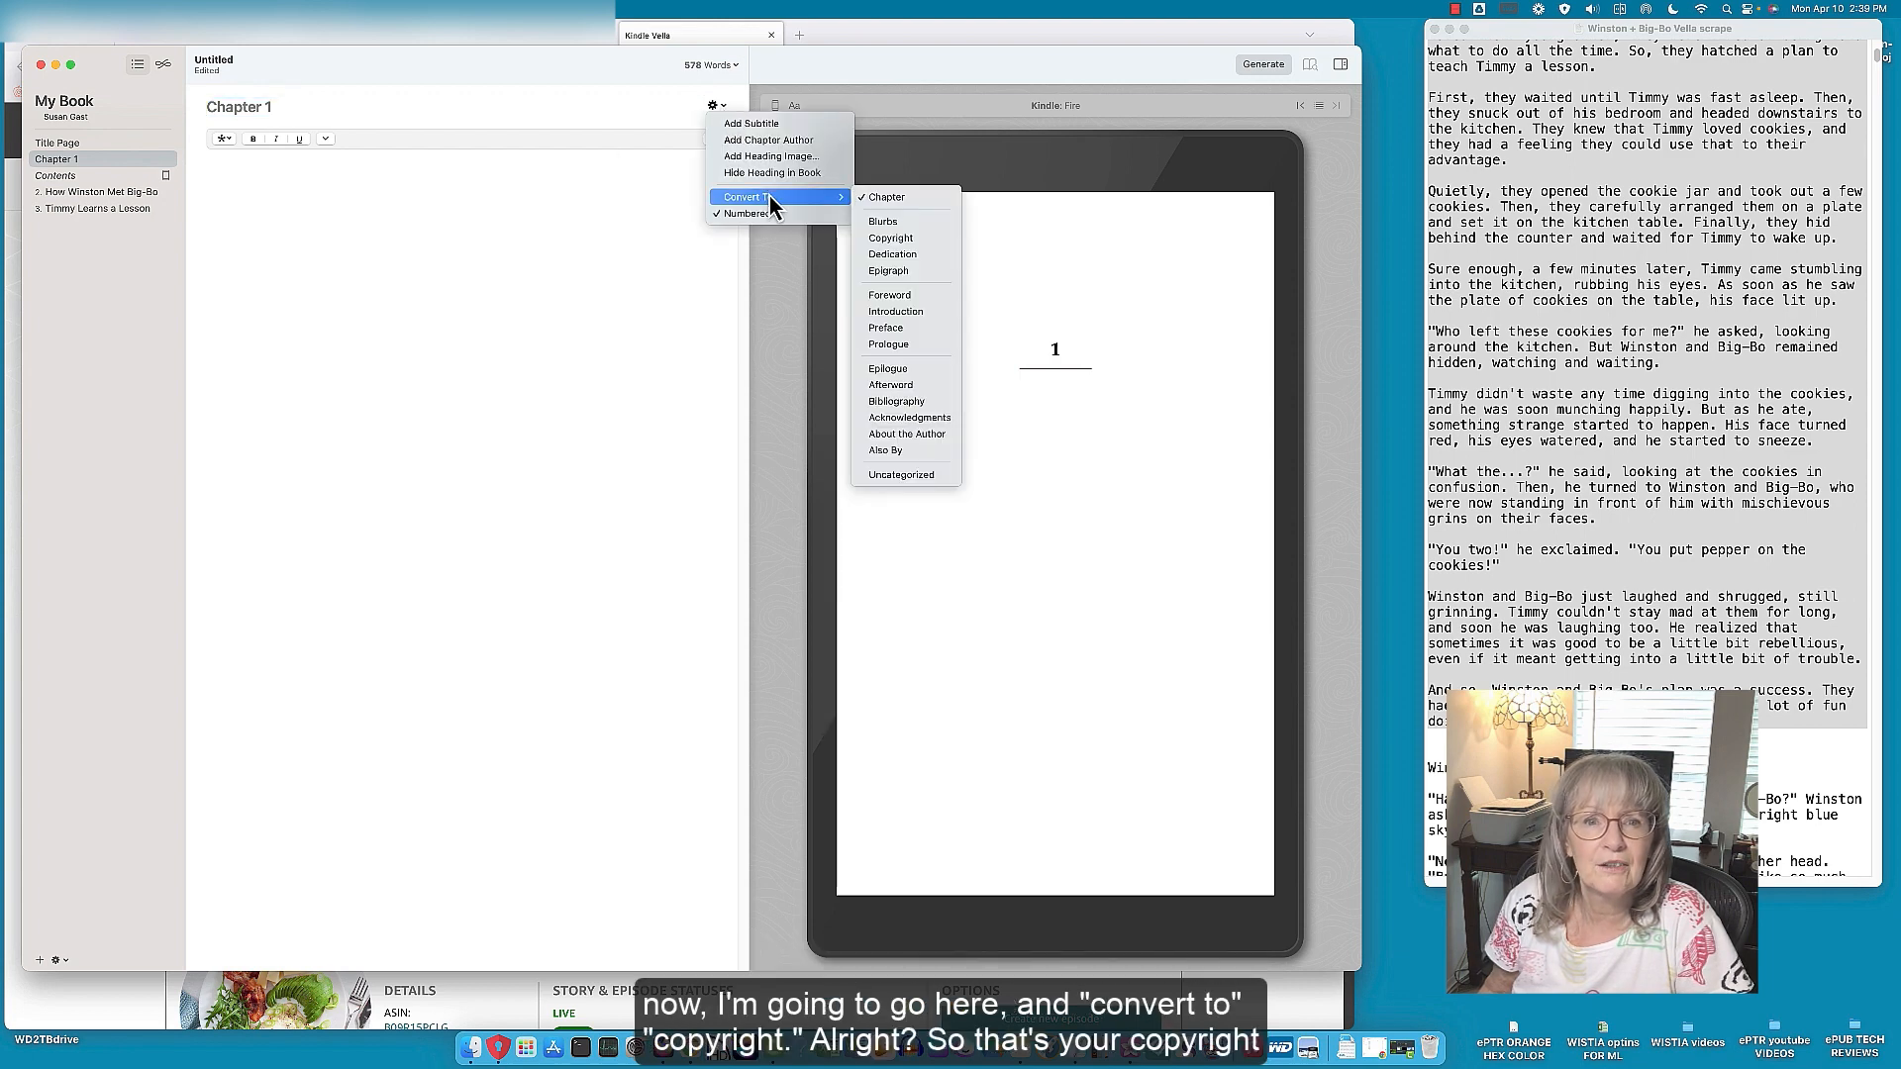
click(905, 242)
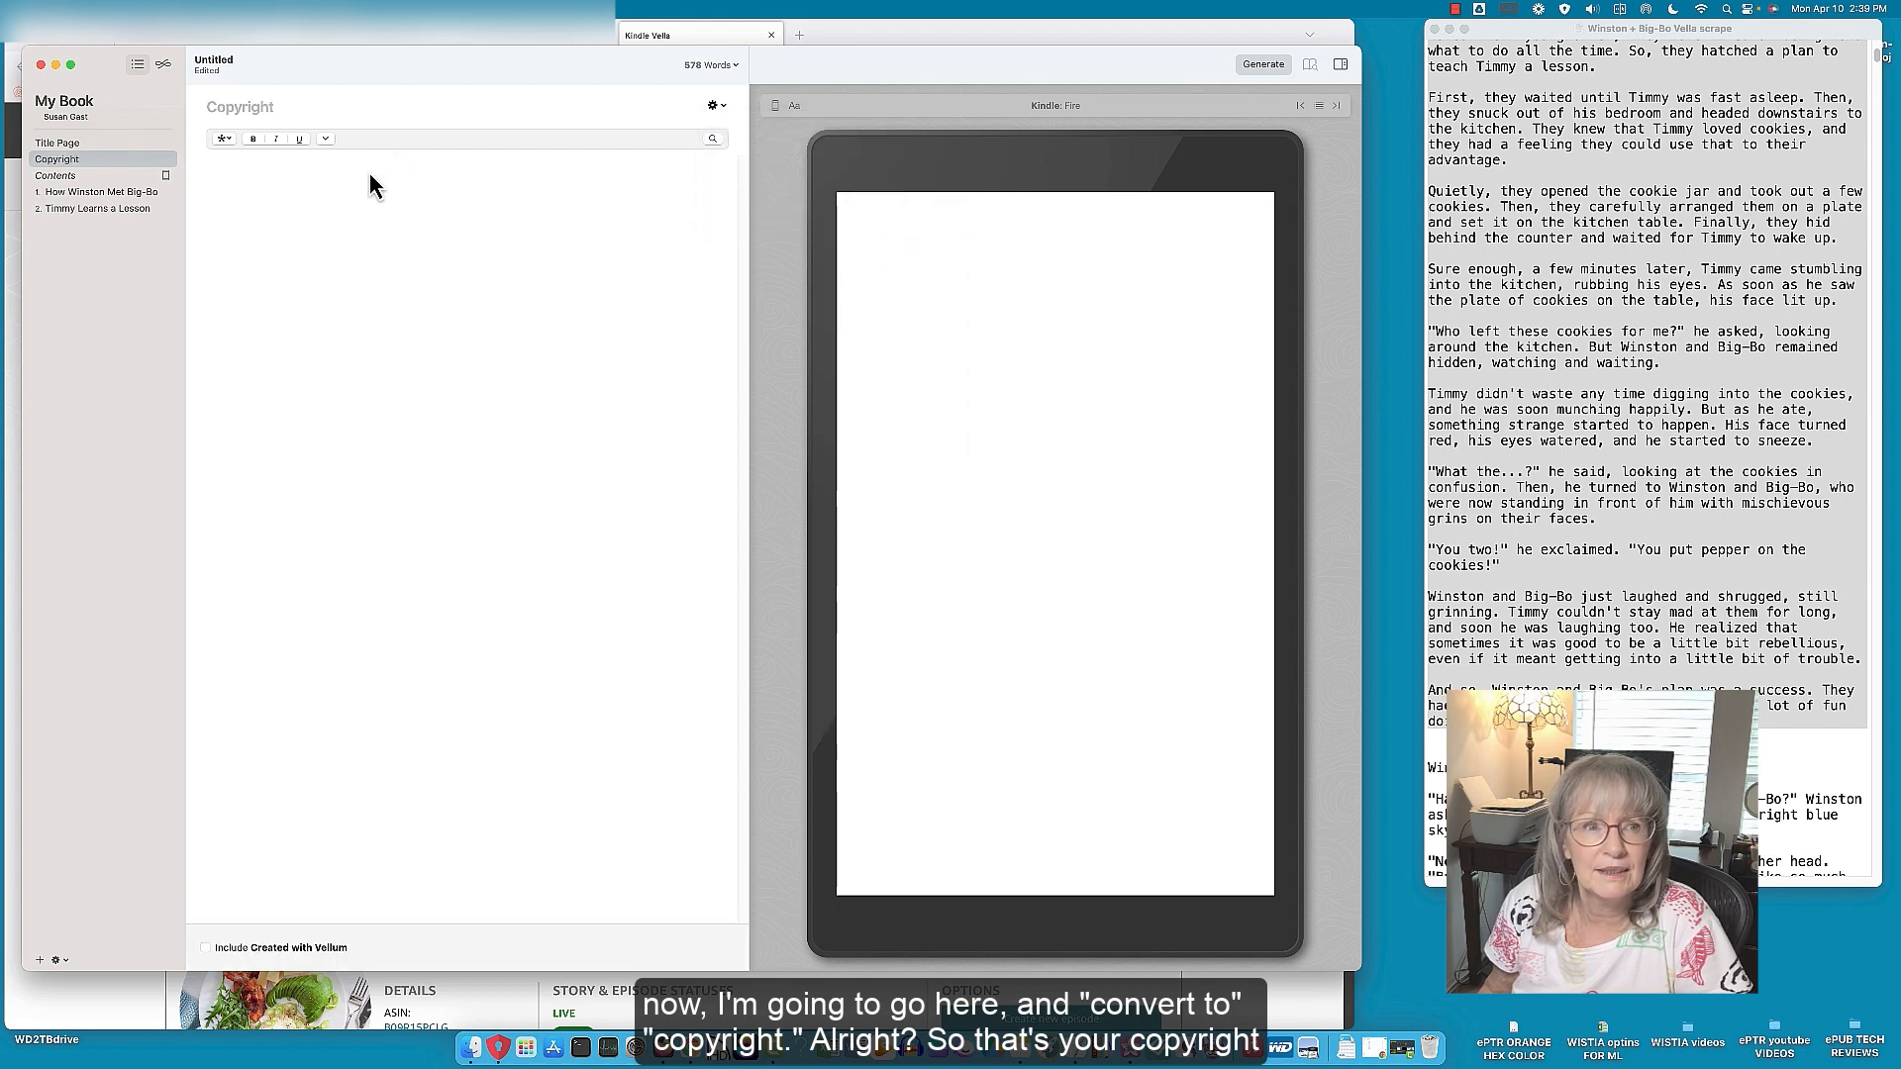
Step: Enter the placeholder text "Copyright etc stuff here." on the Copyright page
text(Copy)
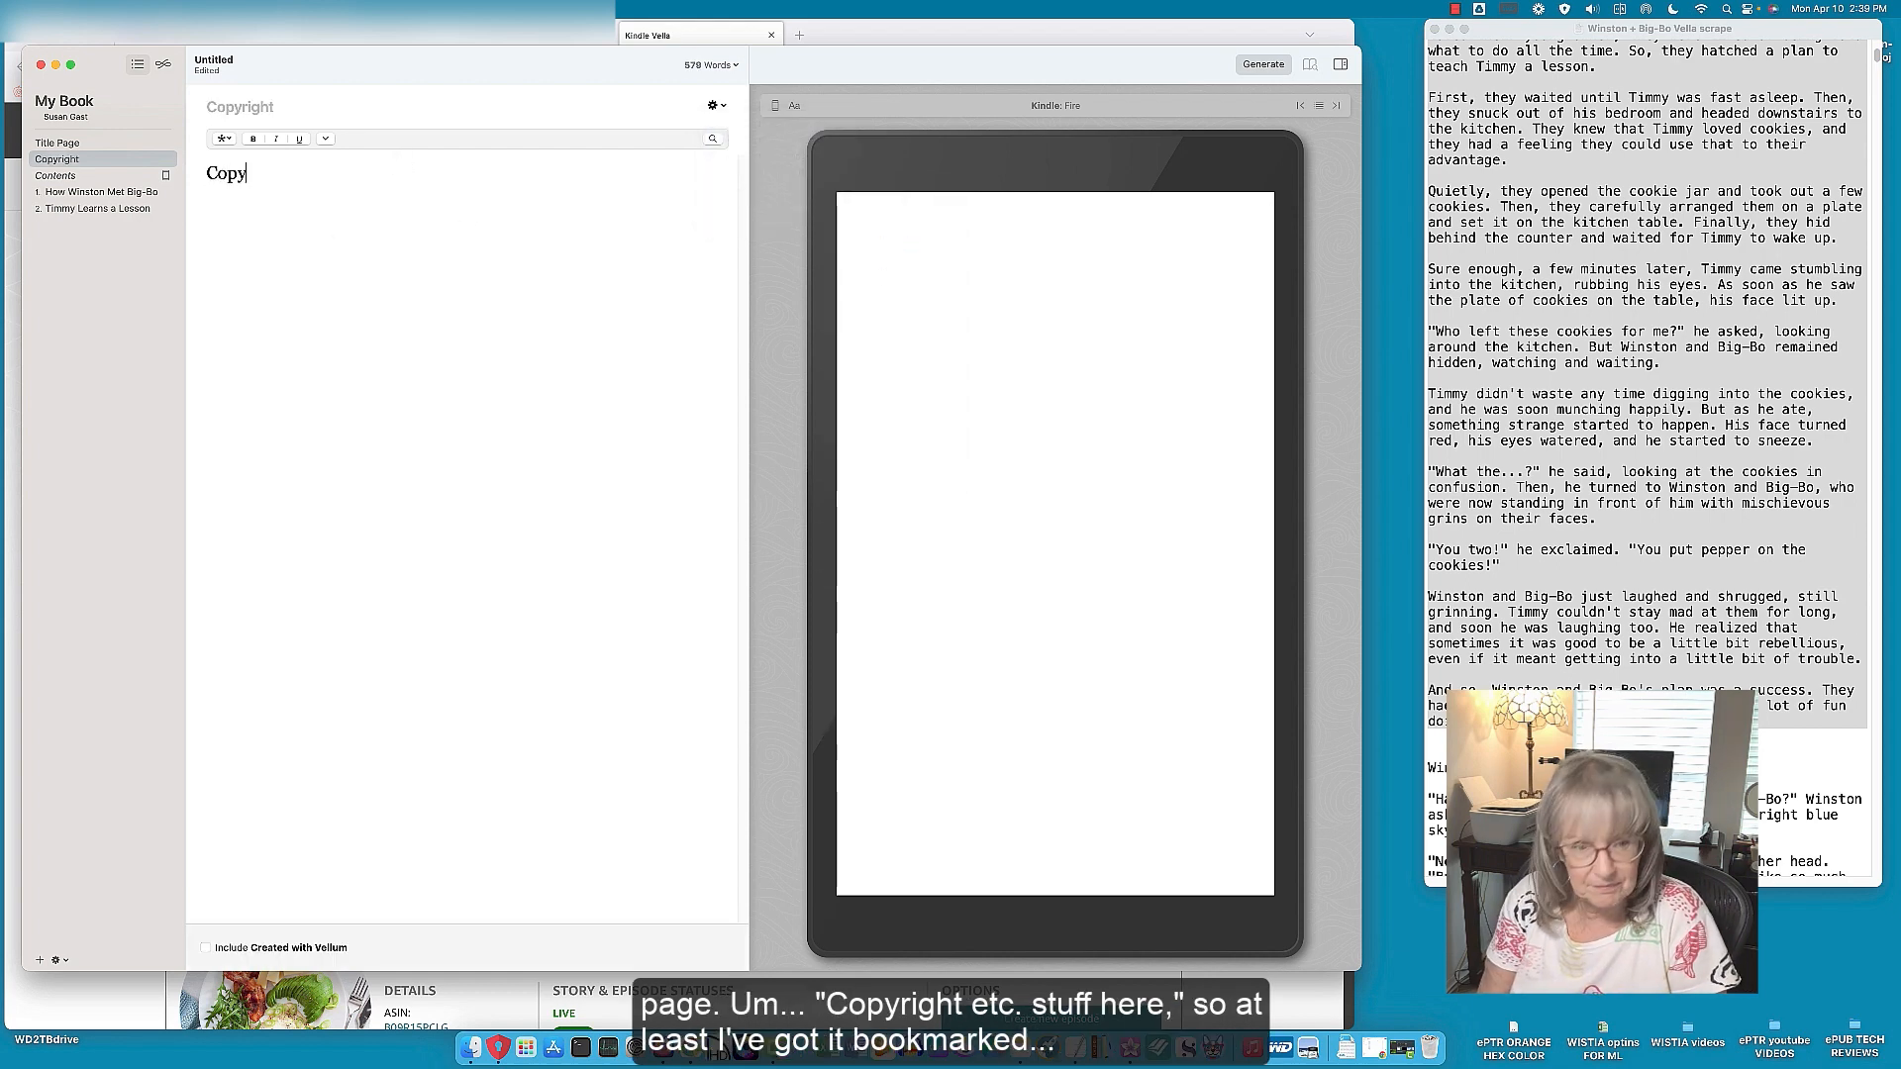
text(right etc )
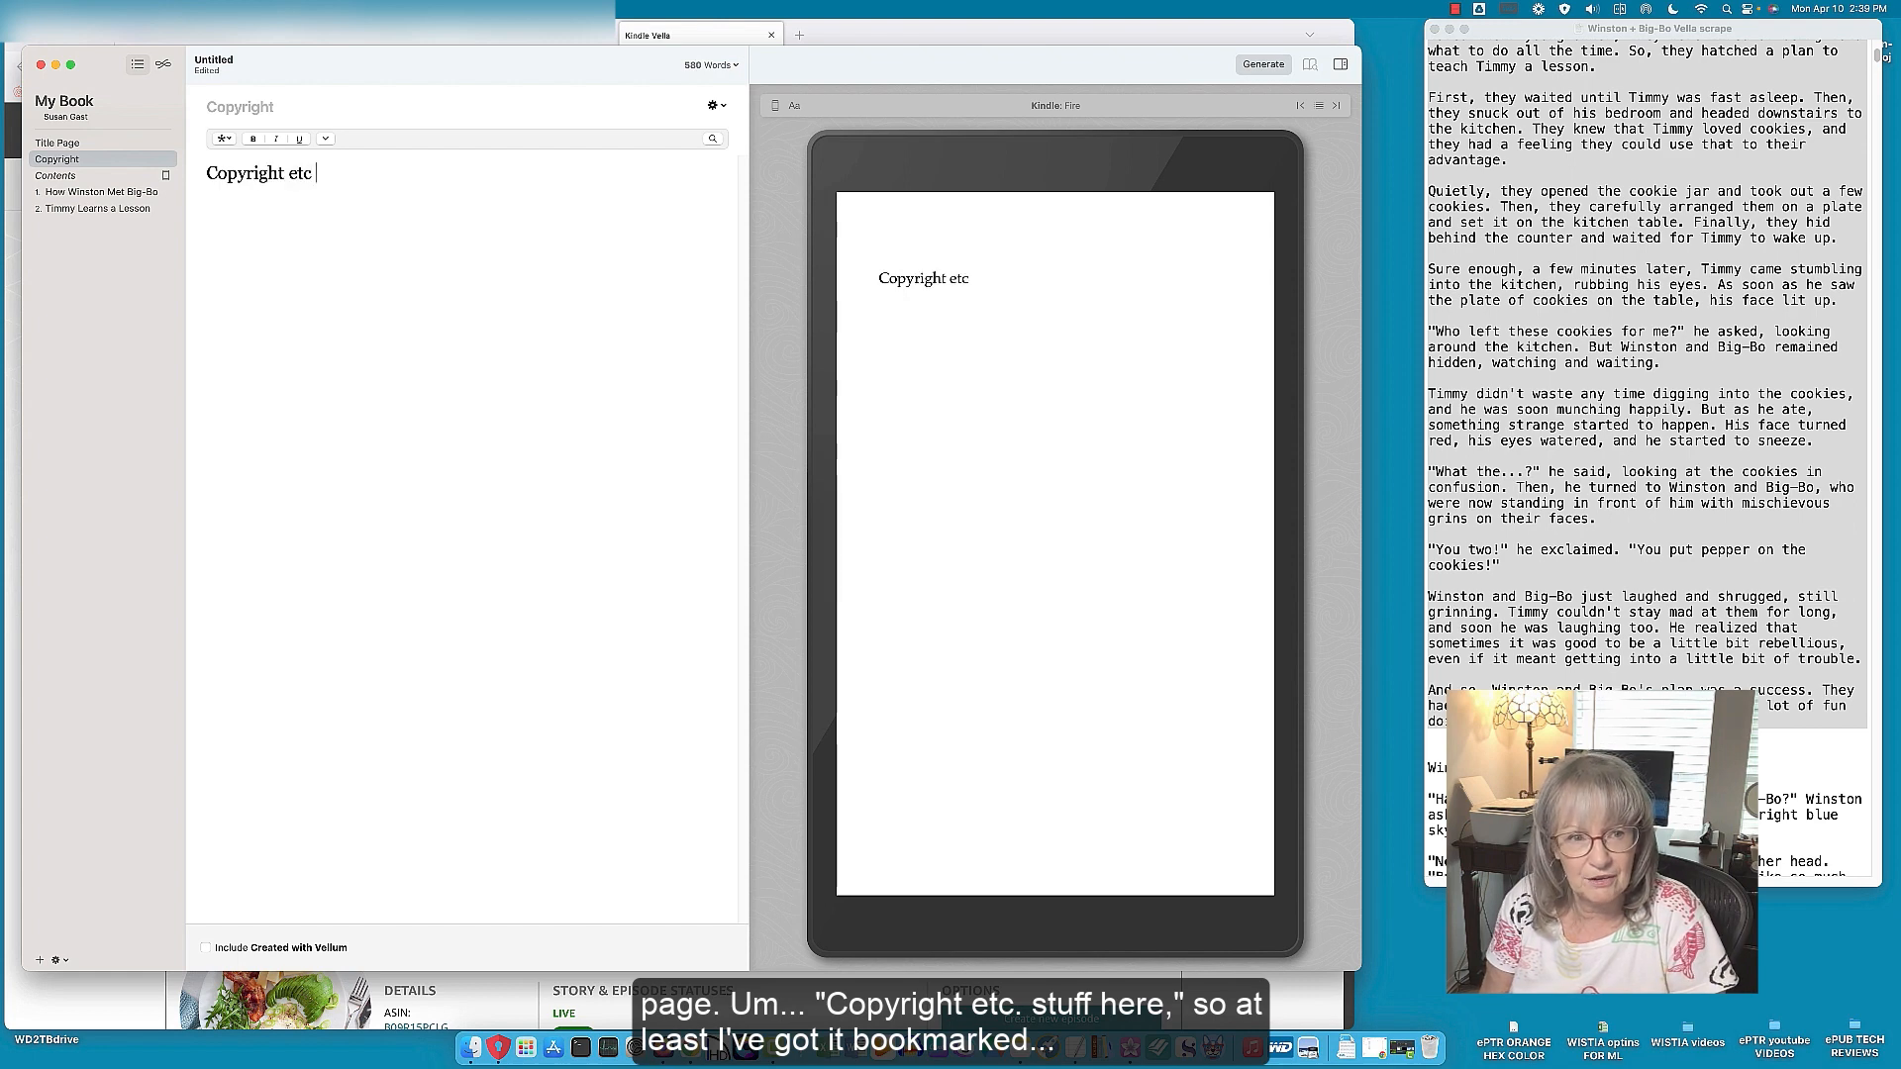
text(stuff here.)
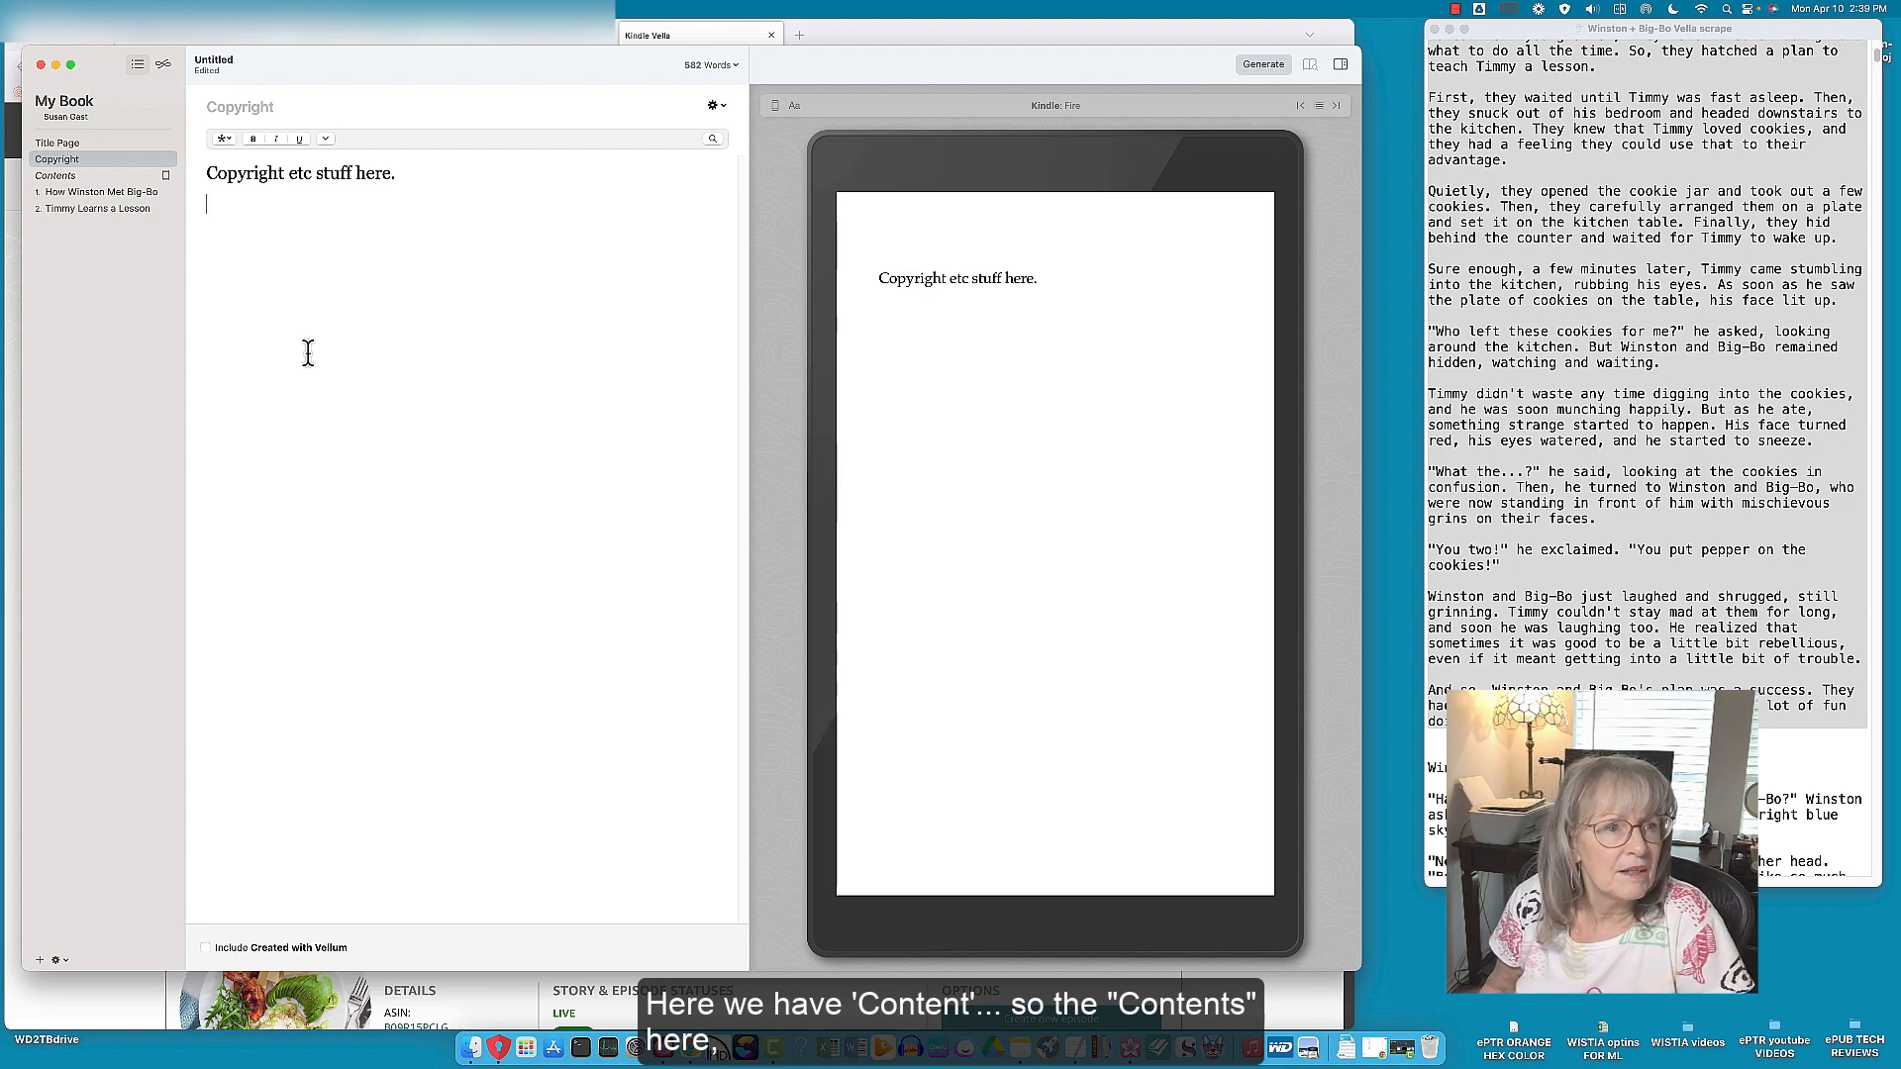
Step: Look through the contents and the full chapter list of the Winston and Big-Bo book, viewing the "Happy Halloween Pumpkins" chapter
click(113, 178)
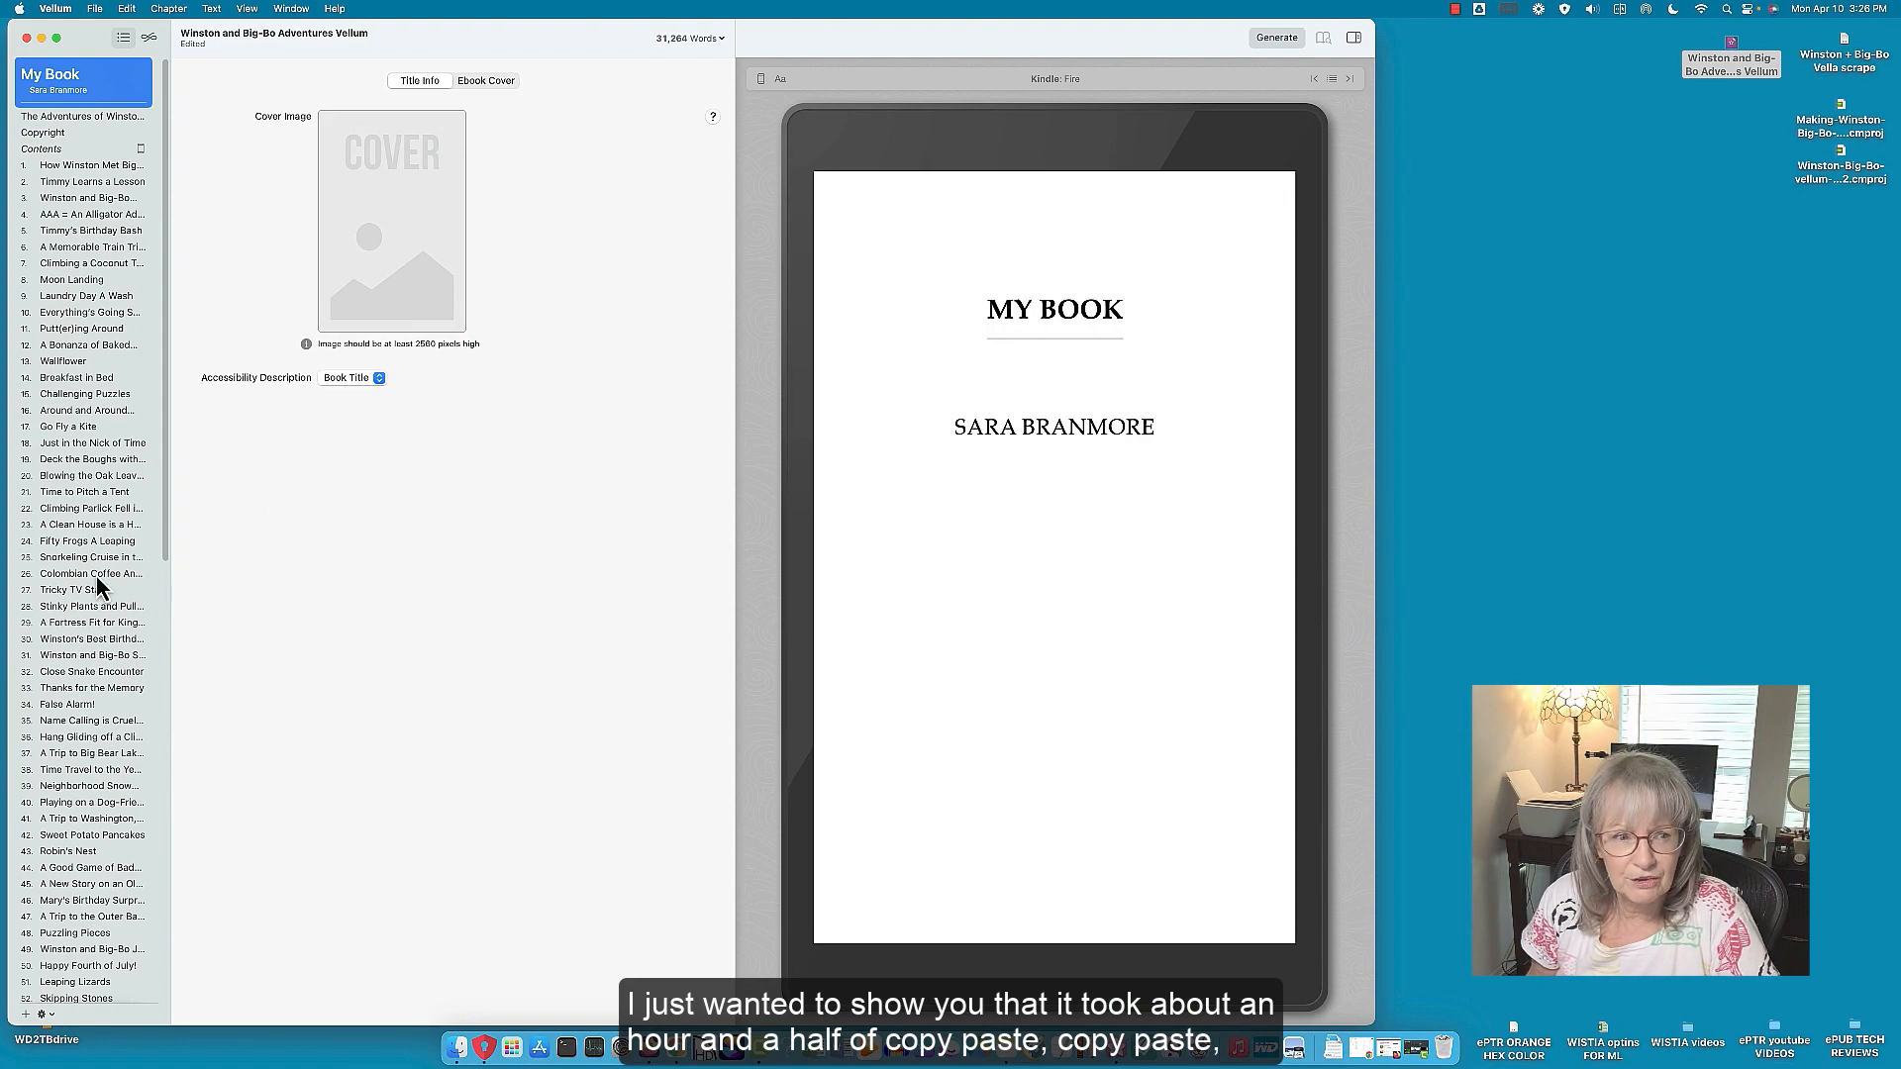
scroll(97, 575, down, 15)
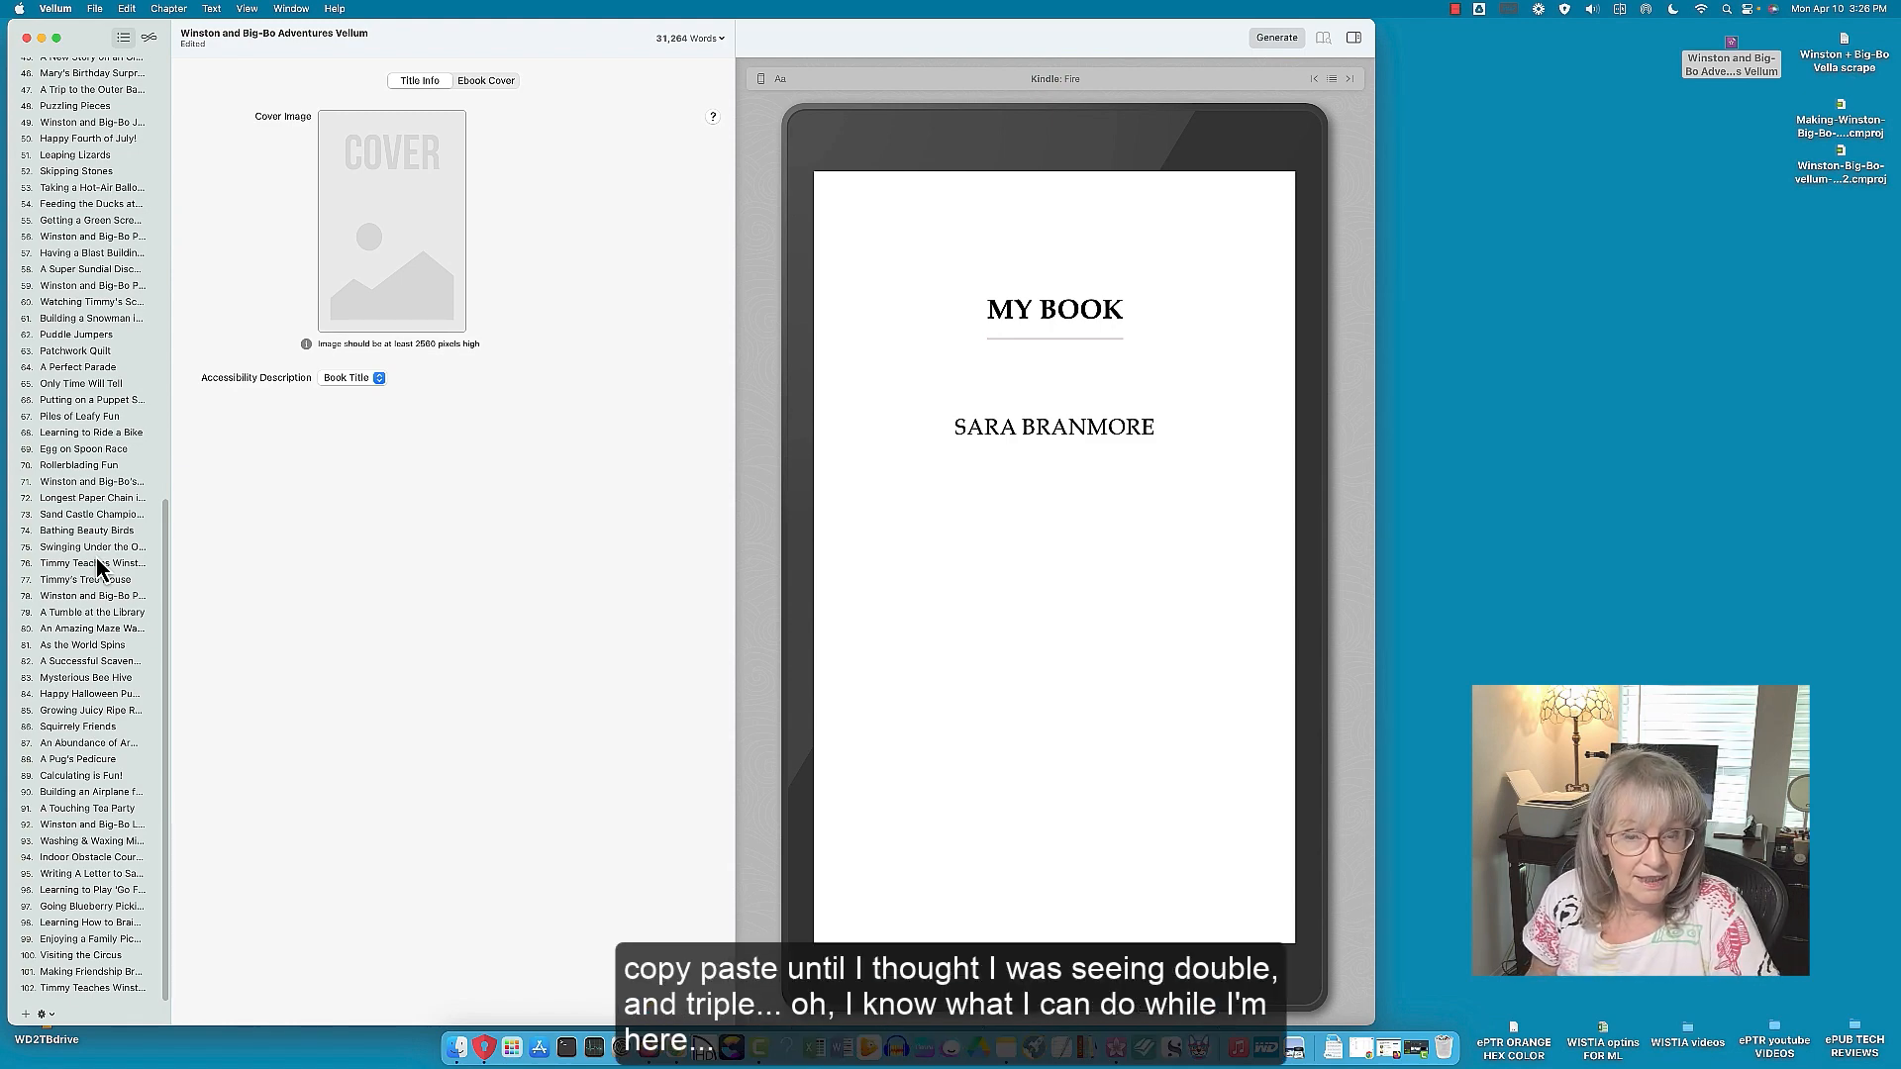
click(79, 697)
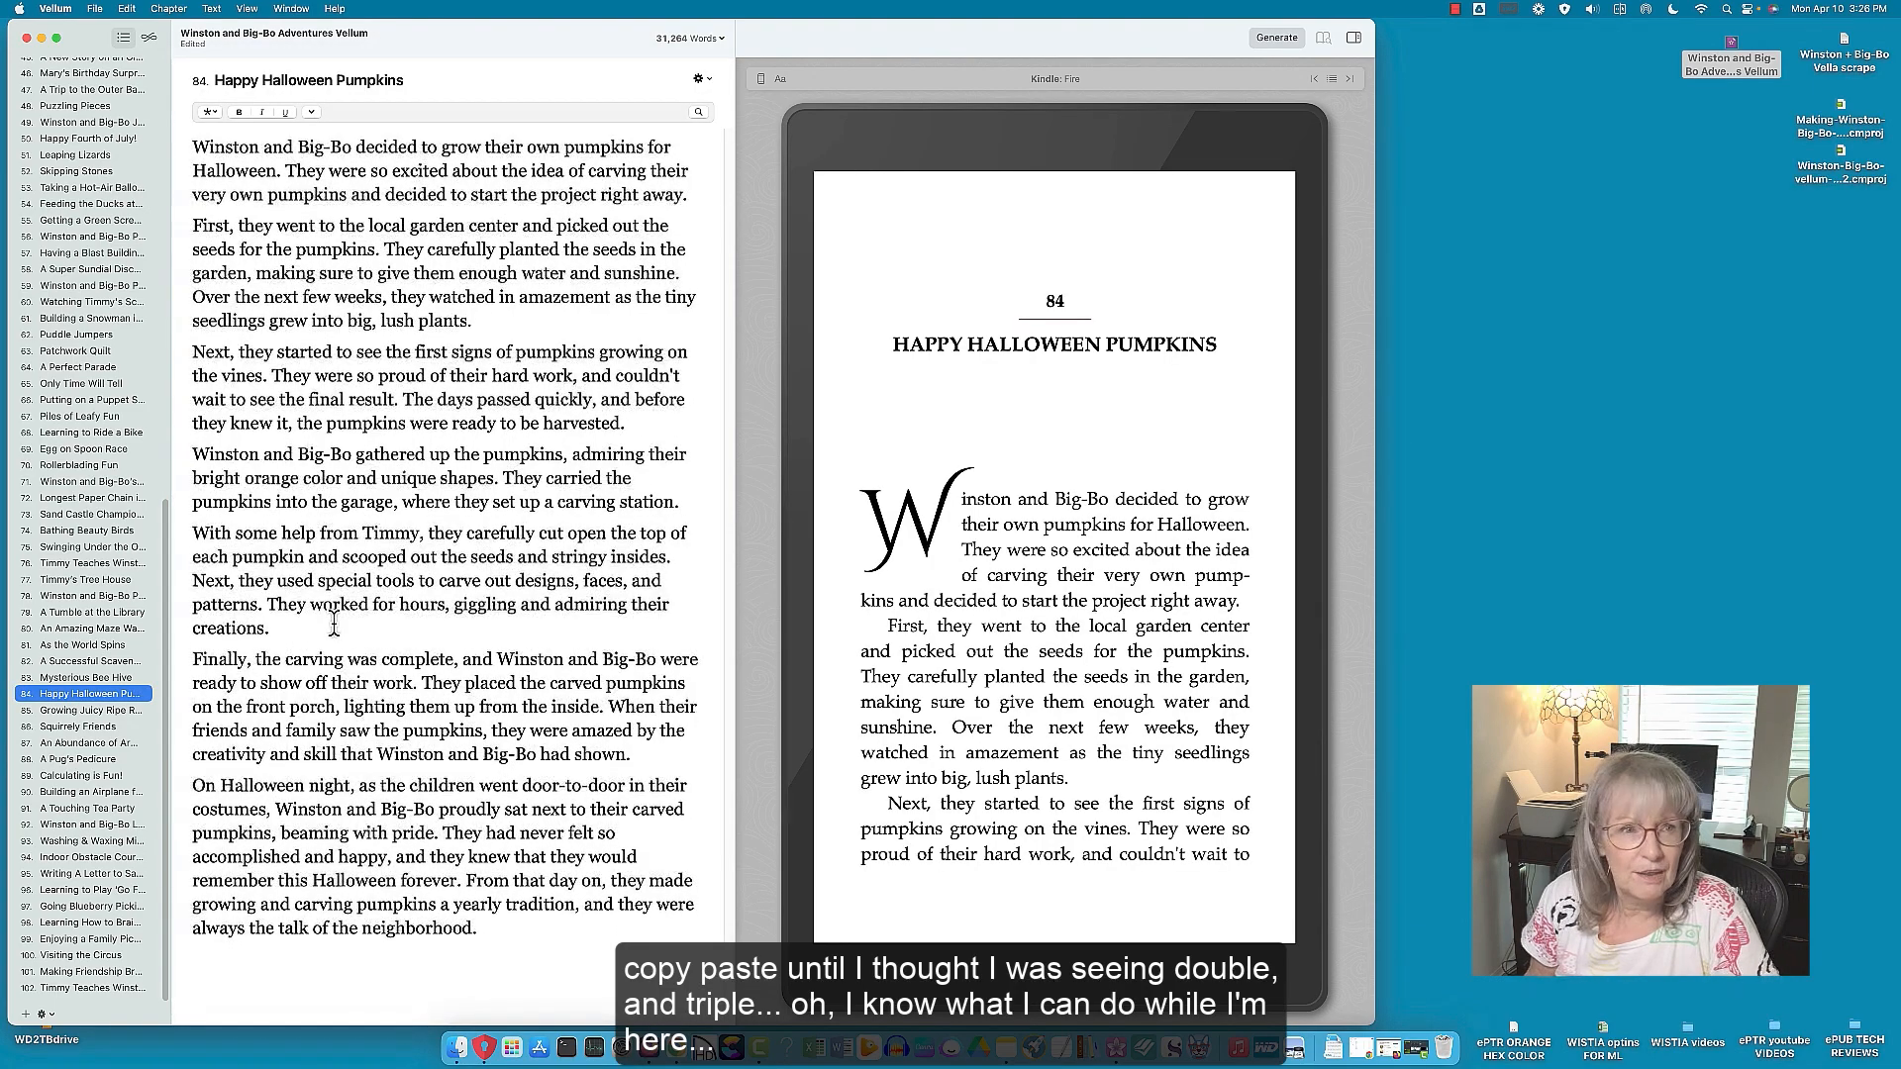
scroll(91, 218, up, 15)
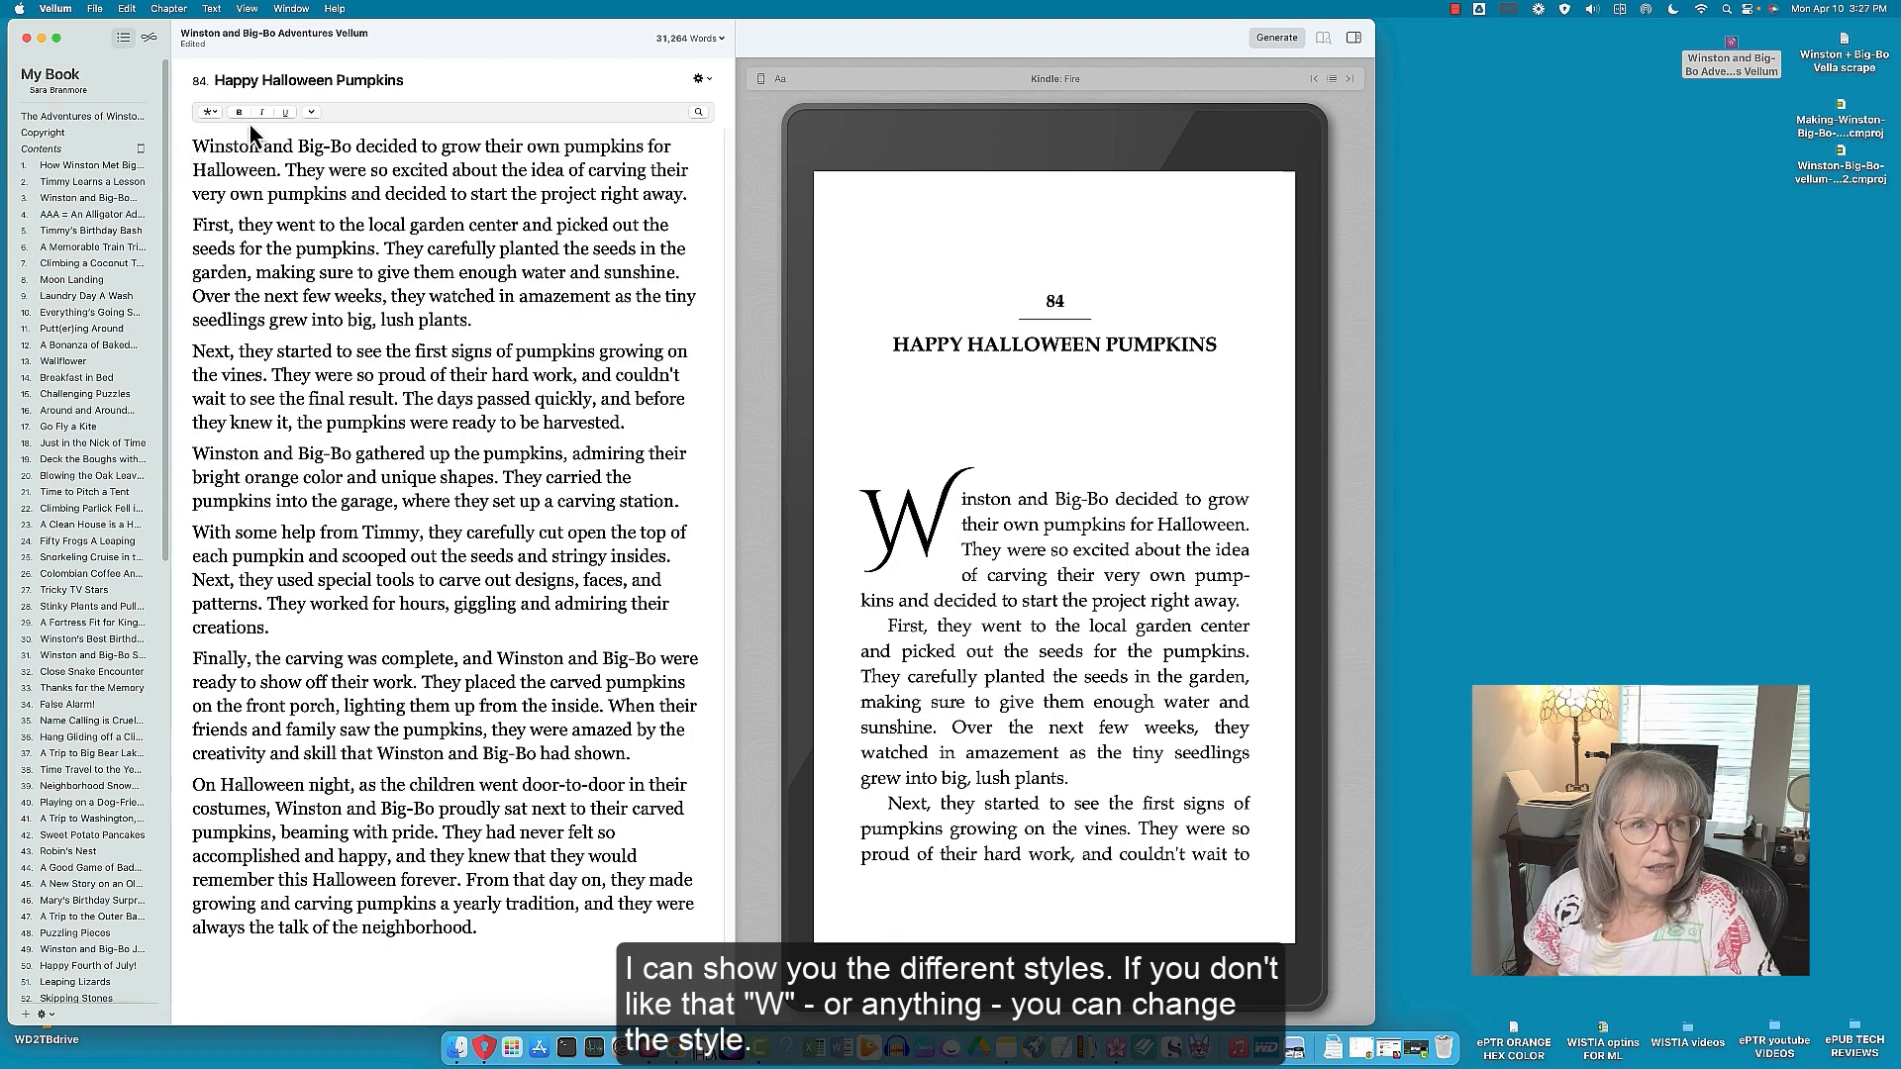
click(698, 79)
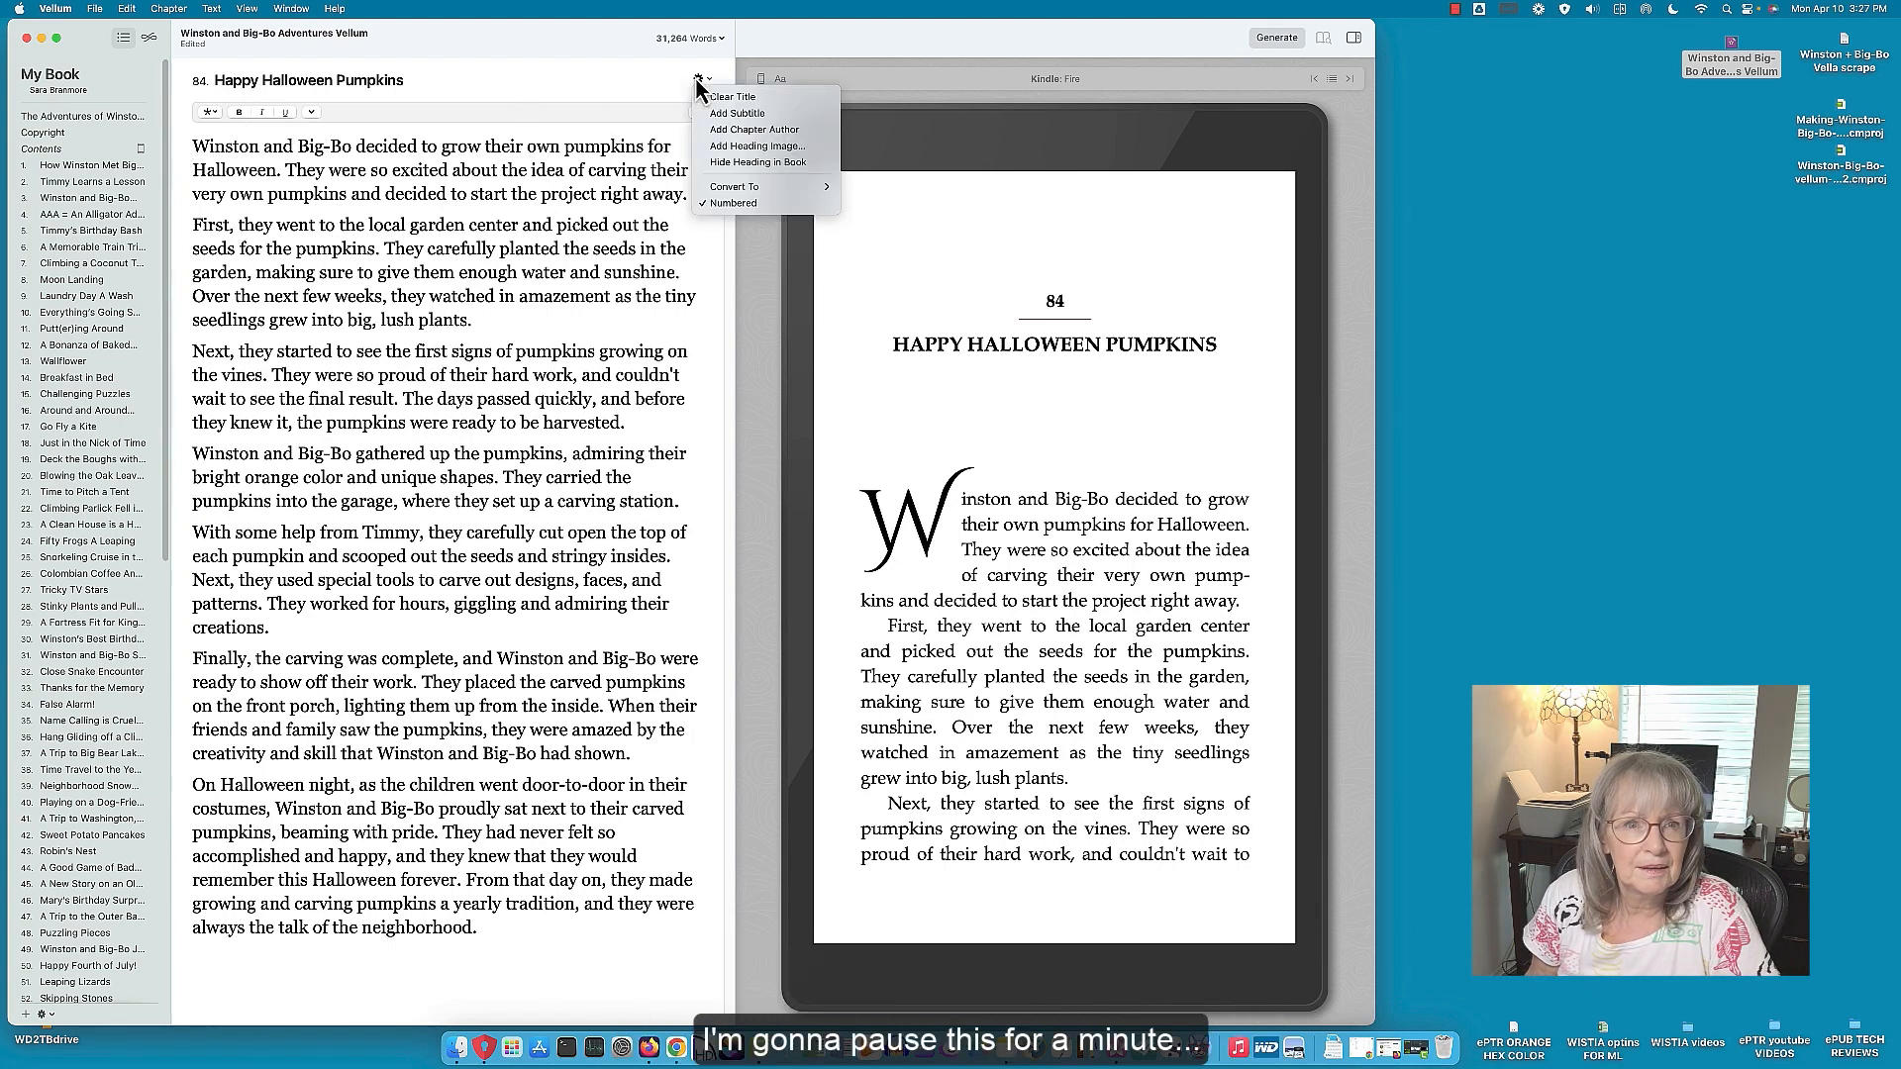
click(651, 91)
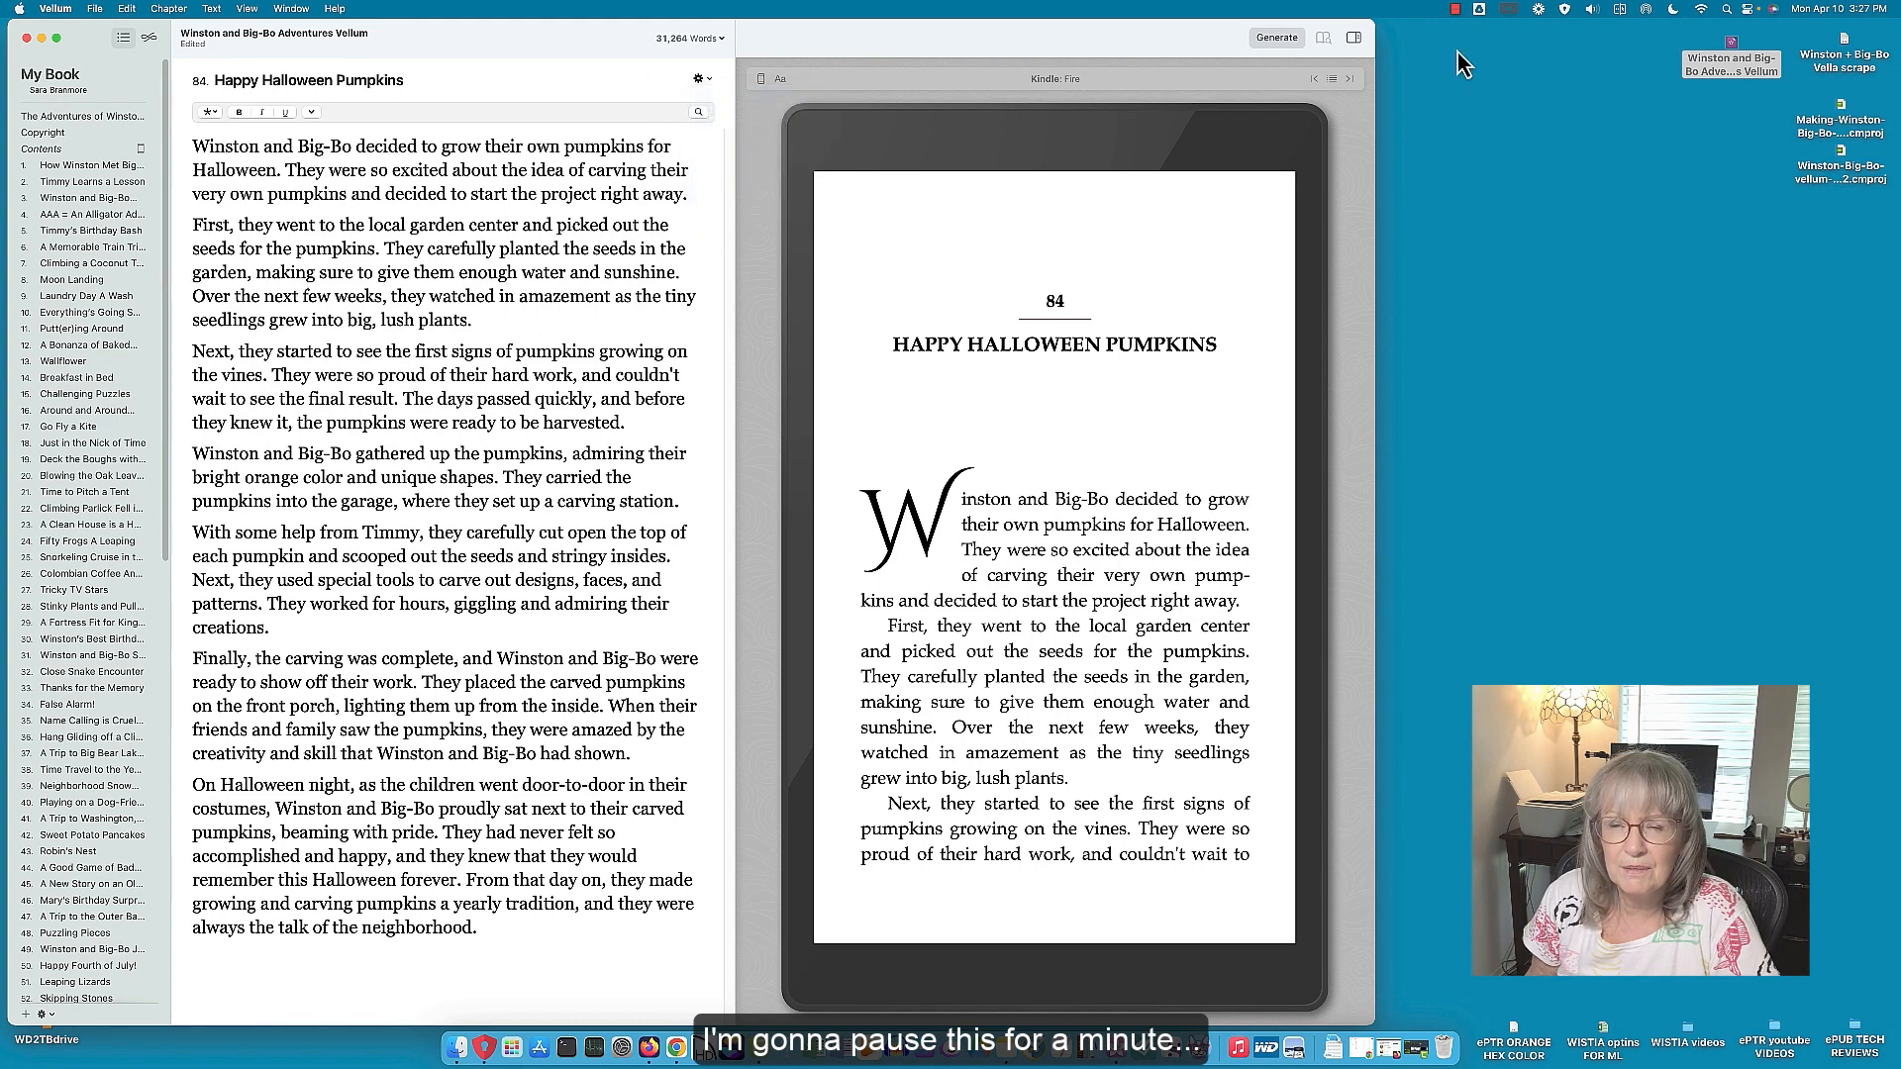
click(1454, 9)
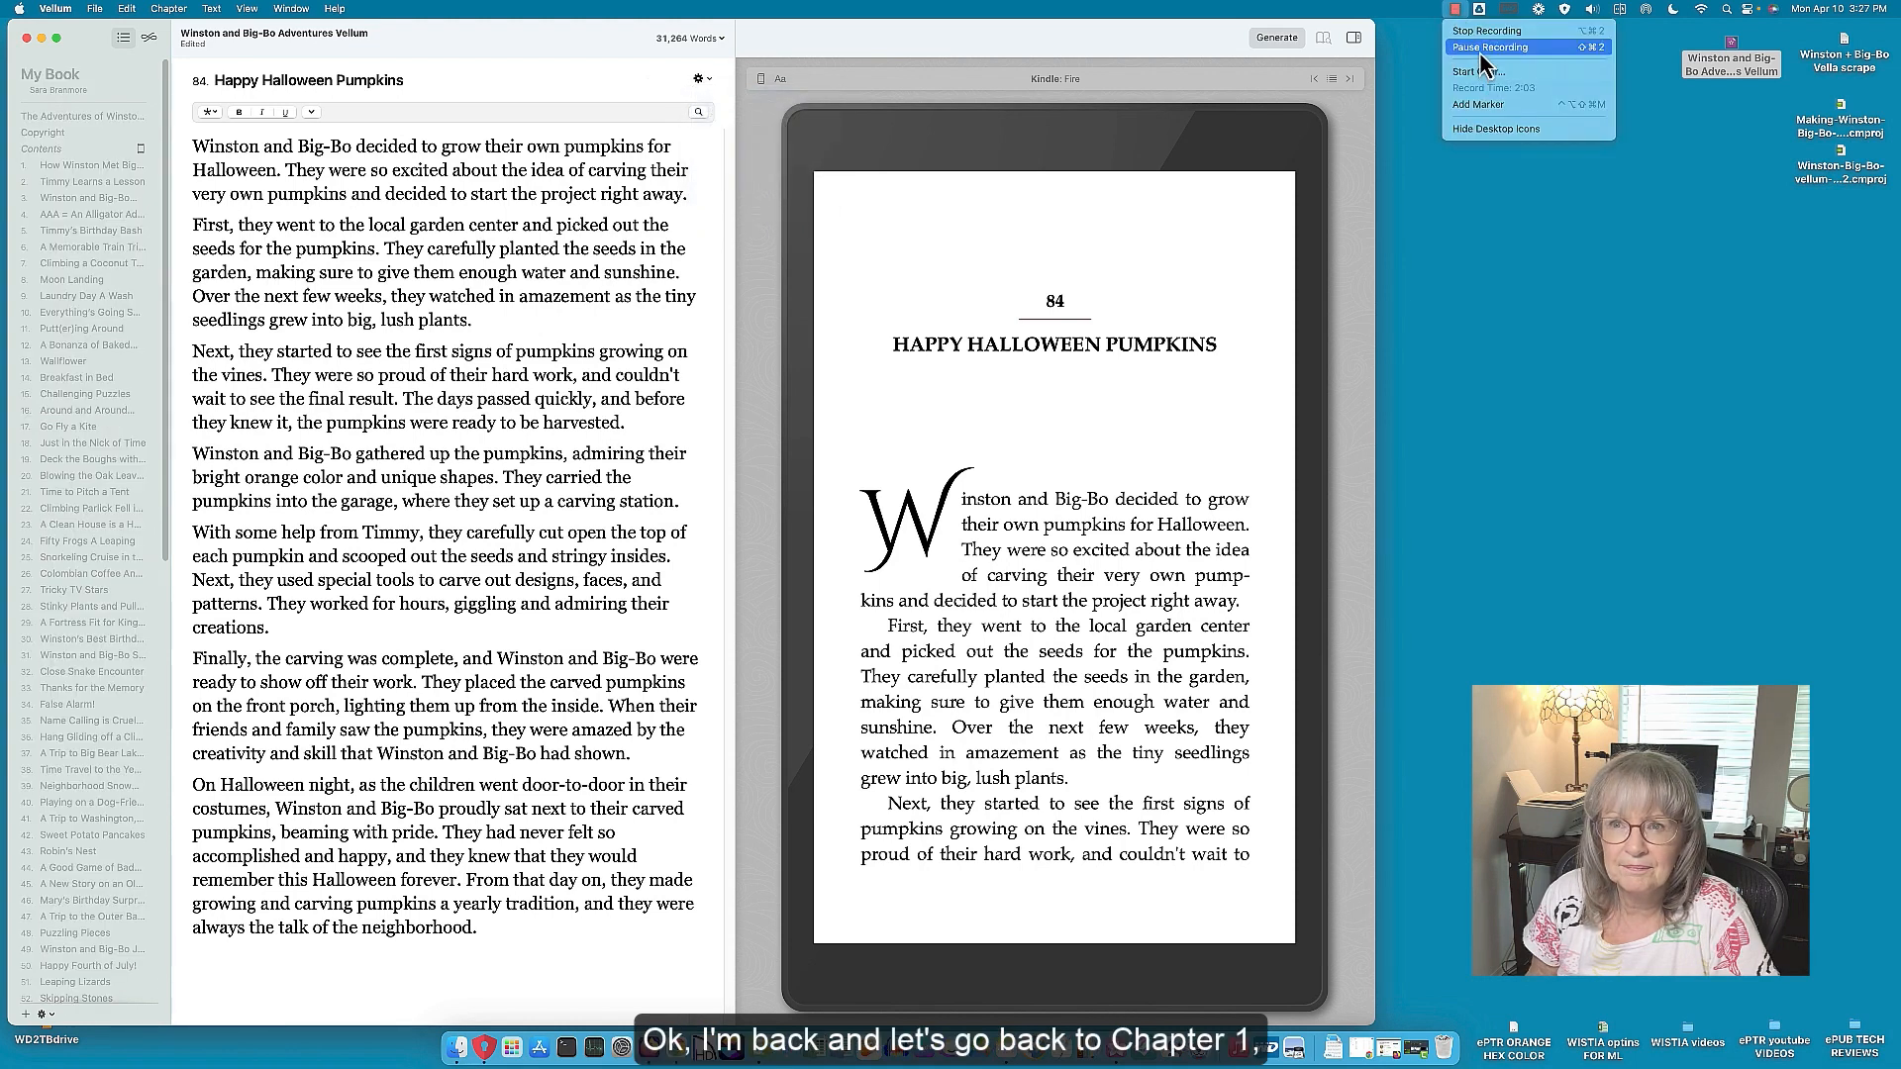
click(1480, 51)
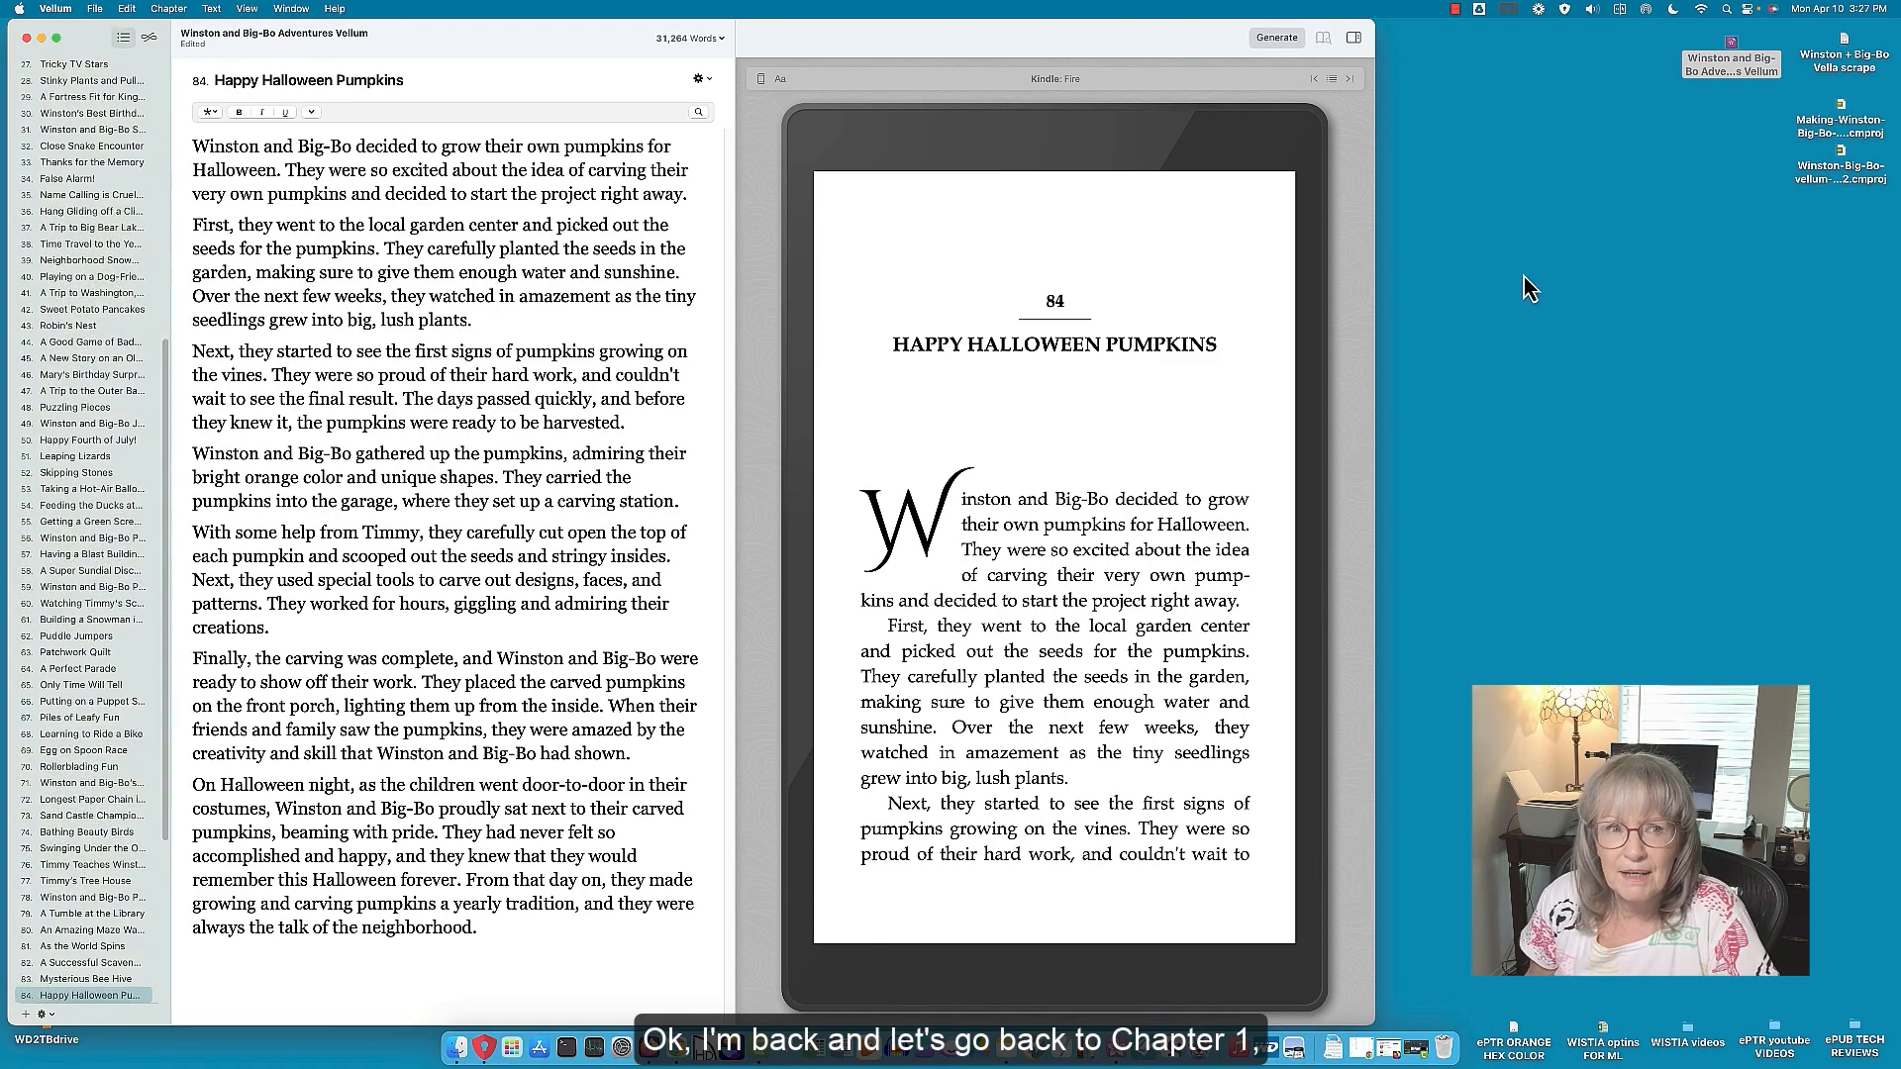
Step: Open chapter 1, "How Winston Met Big-Bo", and show the available book styles for it
scroll(123, 198, up, 10)
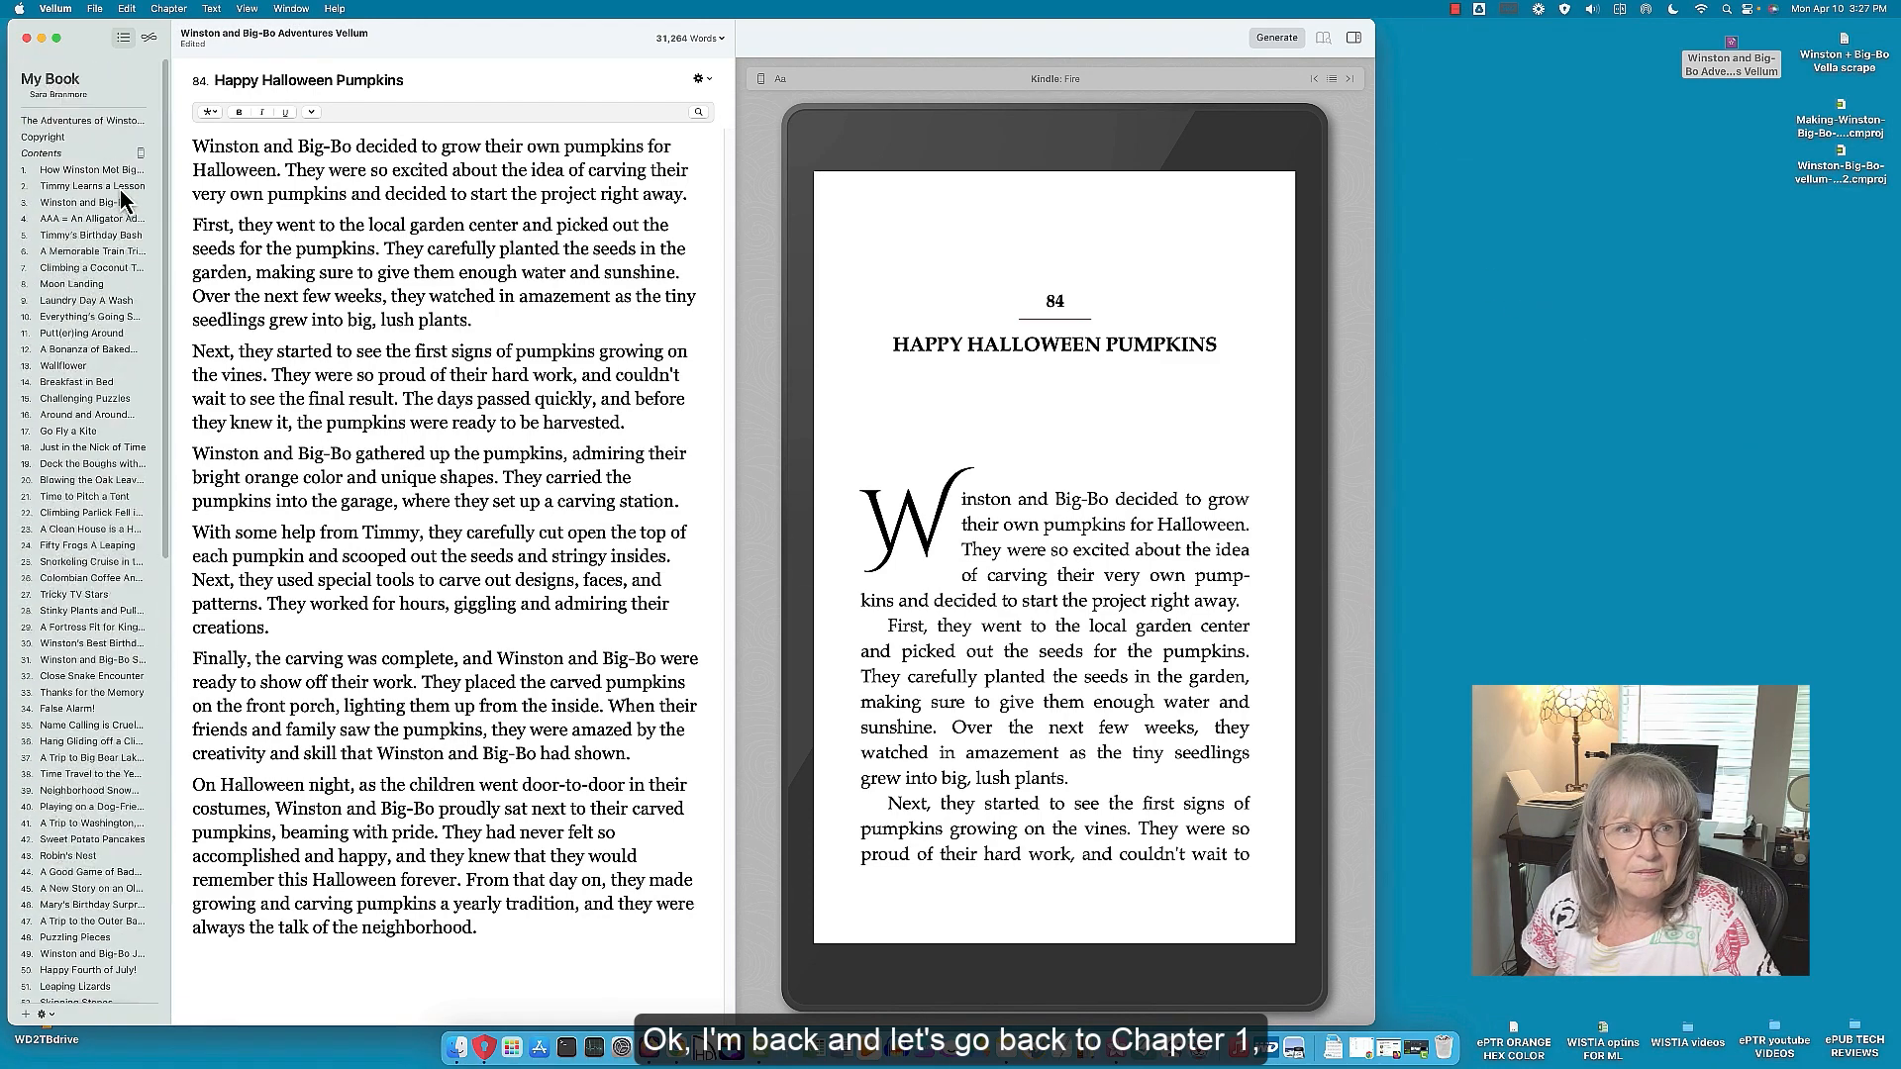
click(83, 167)
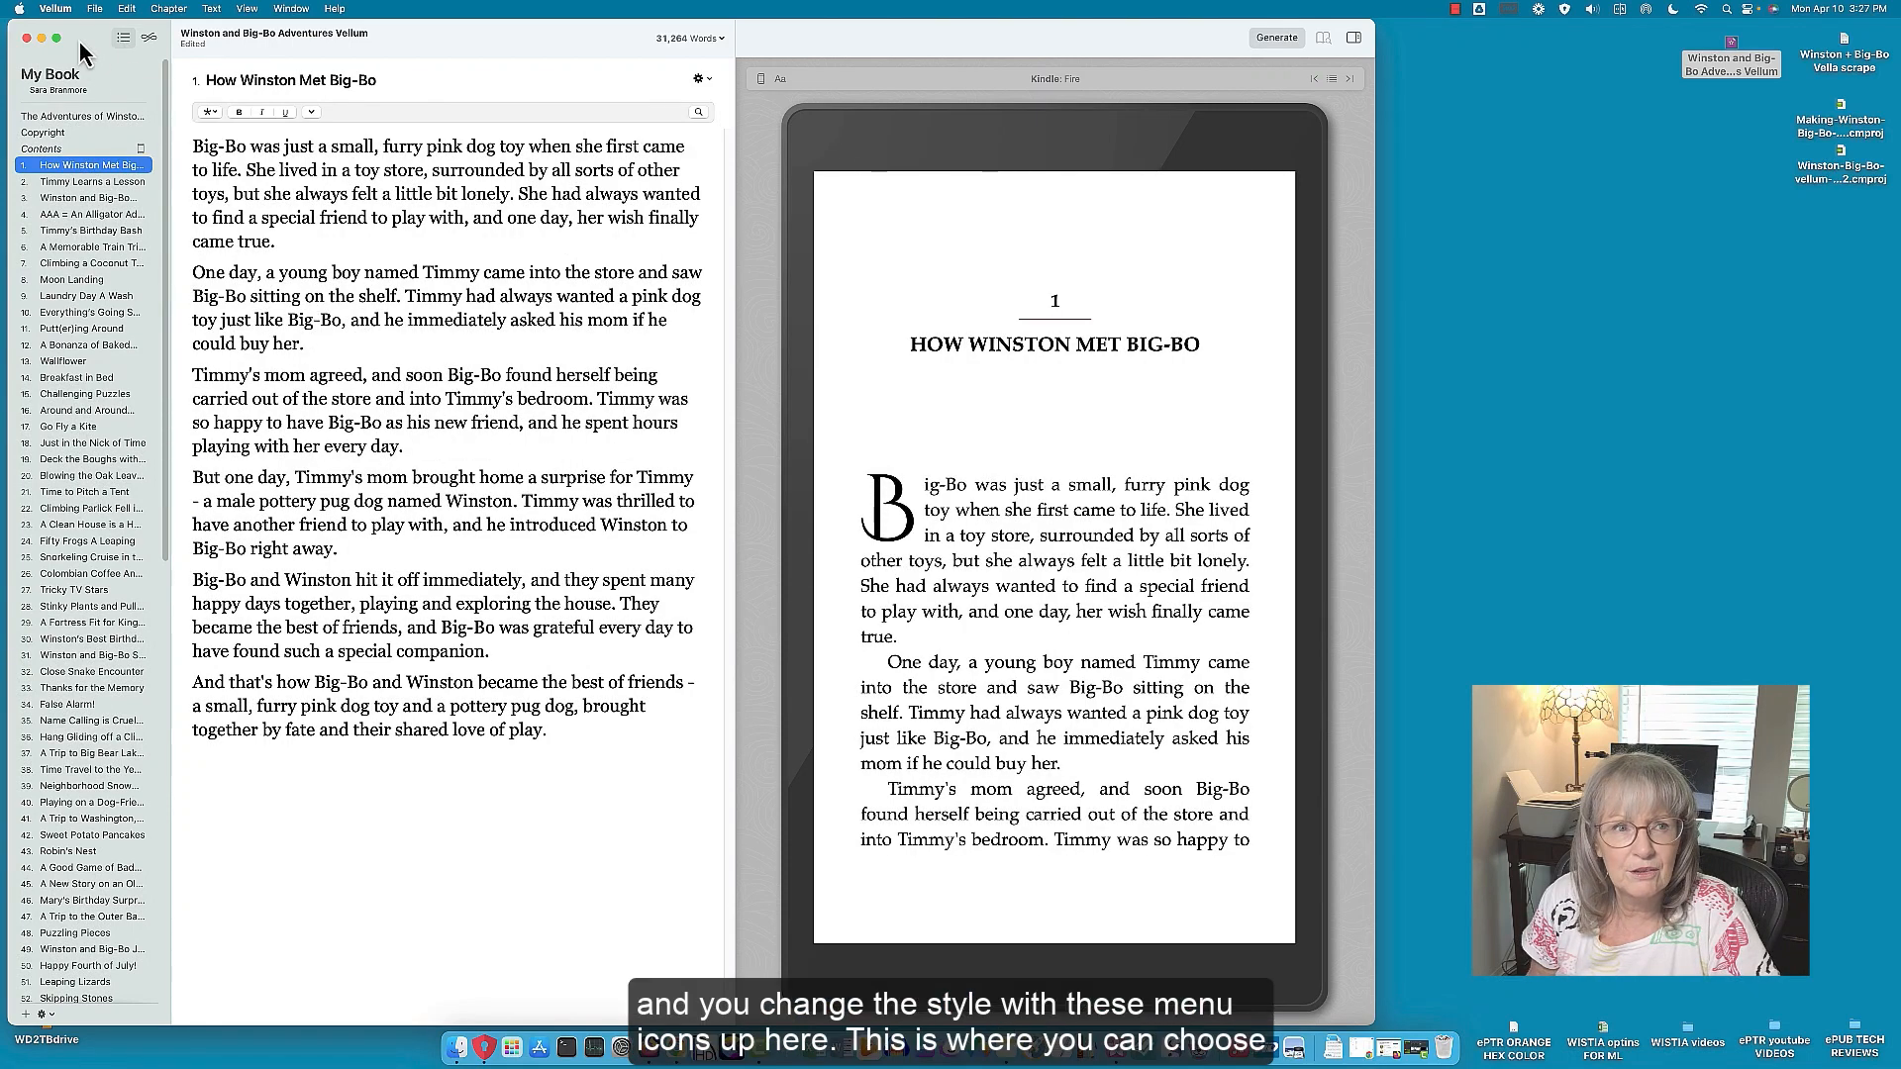
click(150, 41)
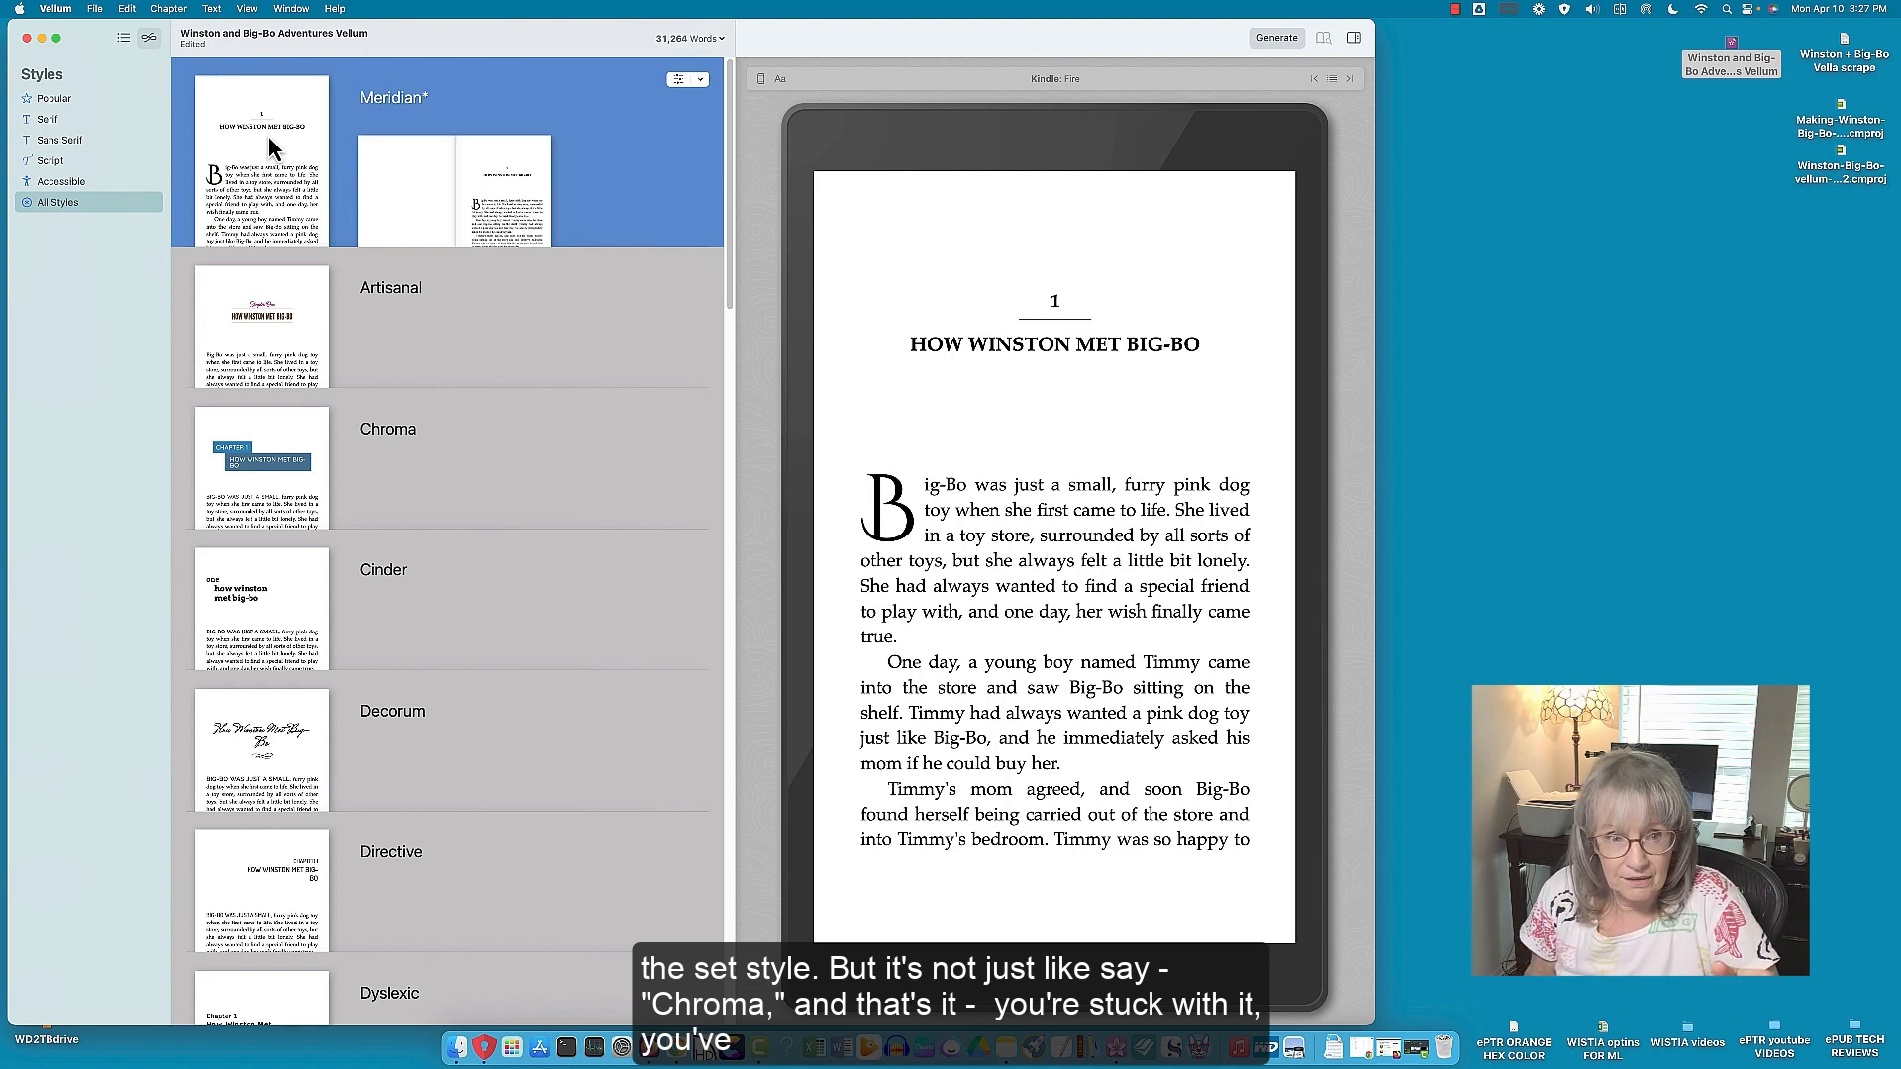
Step: Preview chapter 1 in the Chroma, Cinder, Directive, Edgewood, Hawthorn and Kindred book styles
click(521, 495)
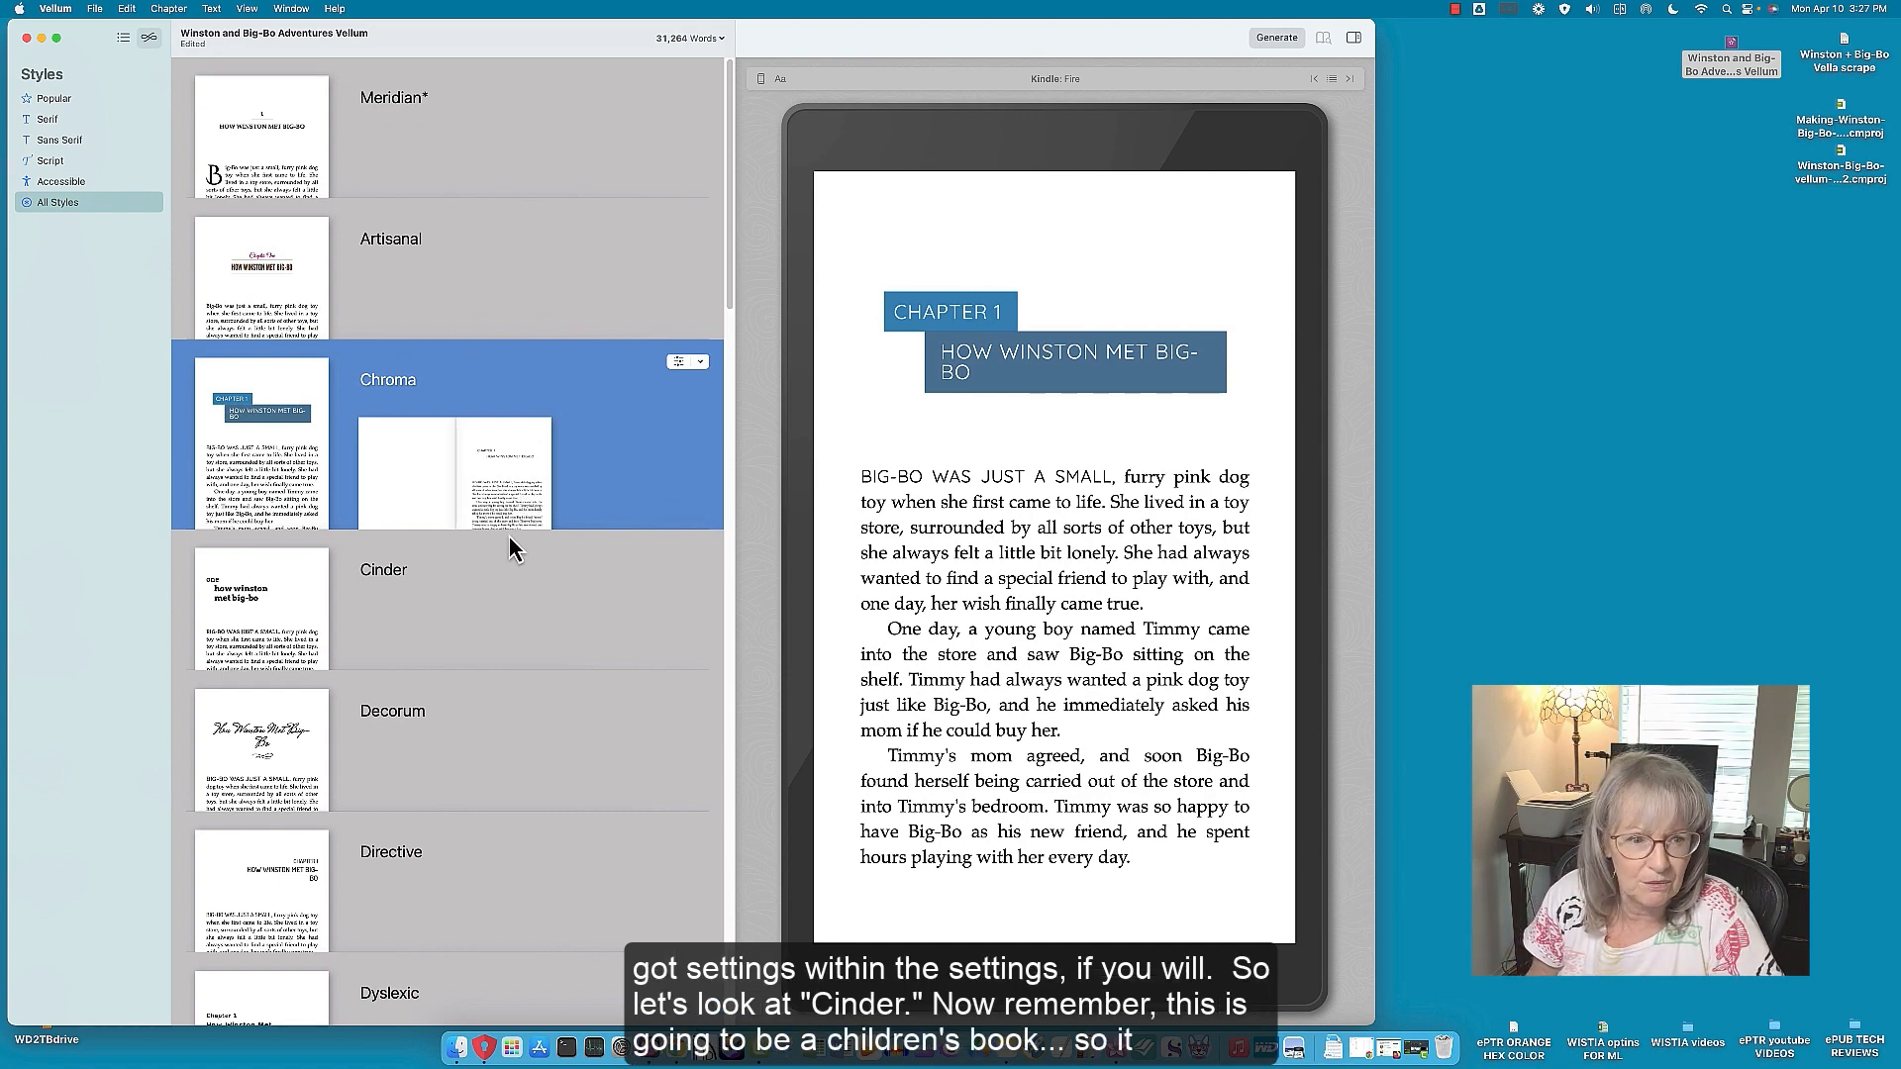
click(470, 585)
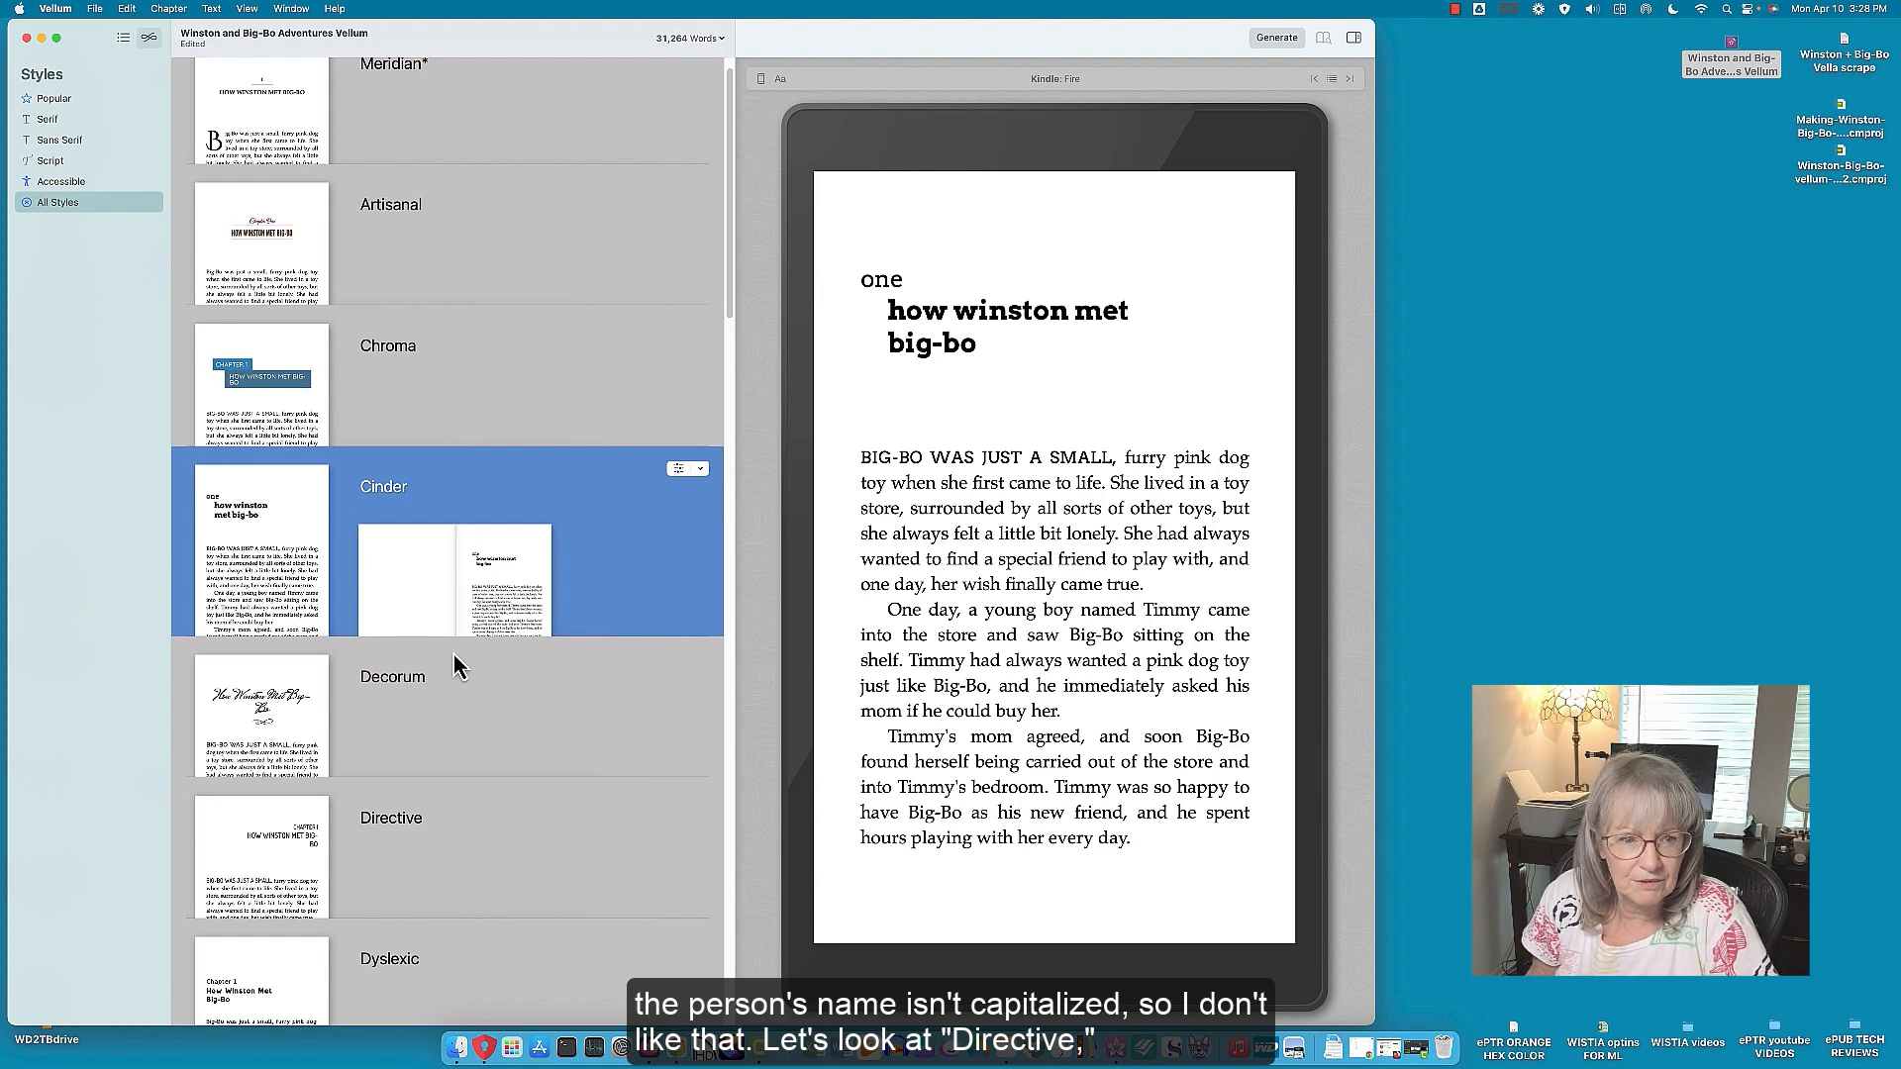
scroll(453, 656, down, 5)
click(425, 658)
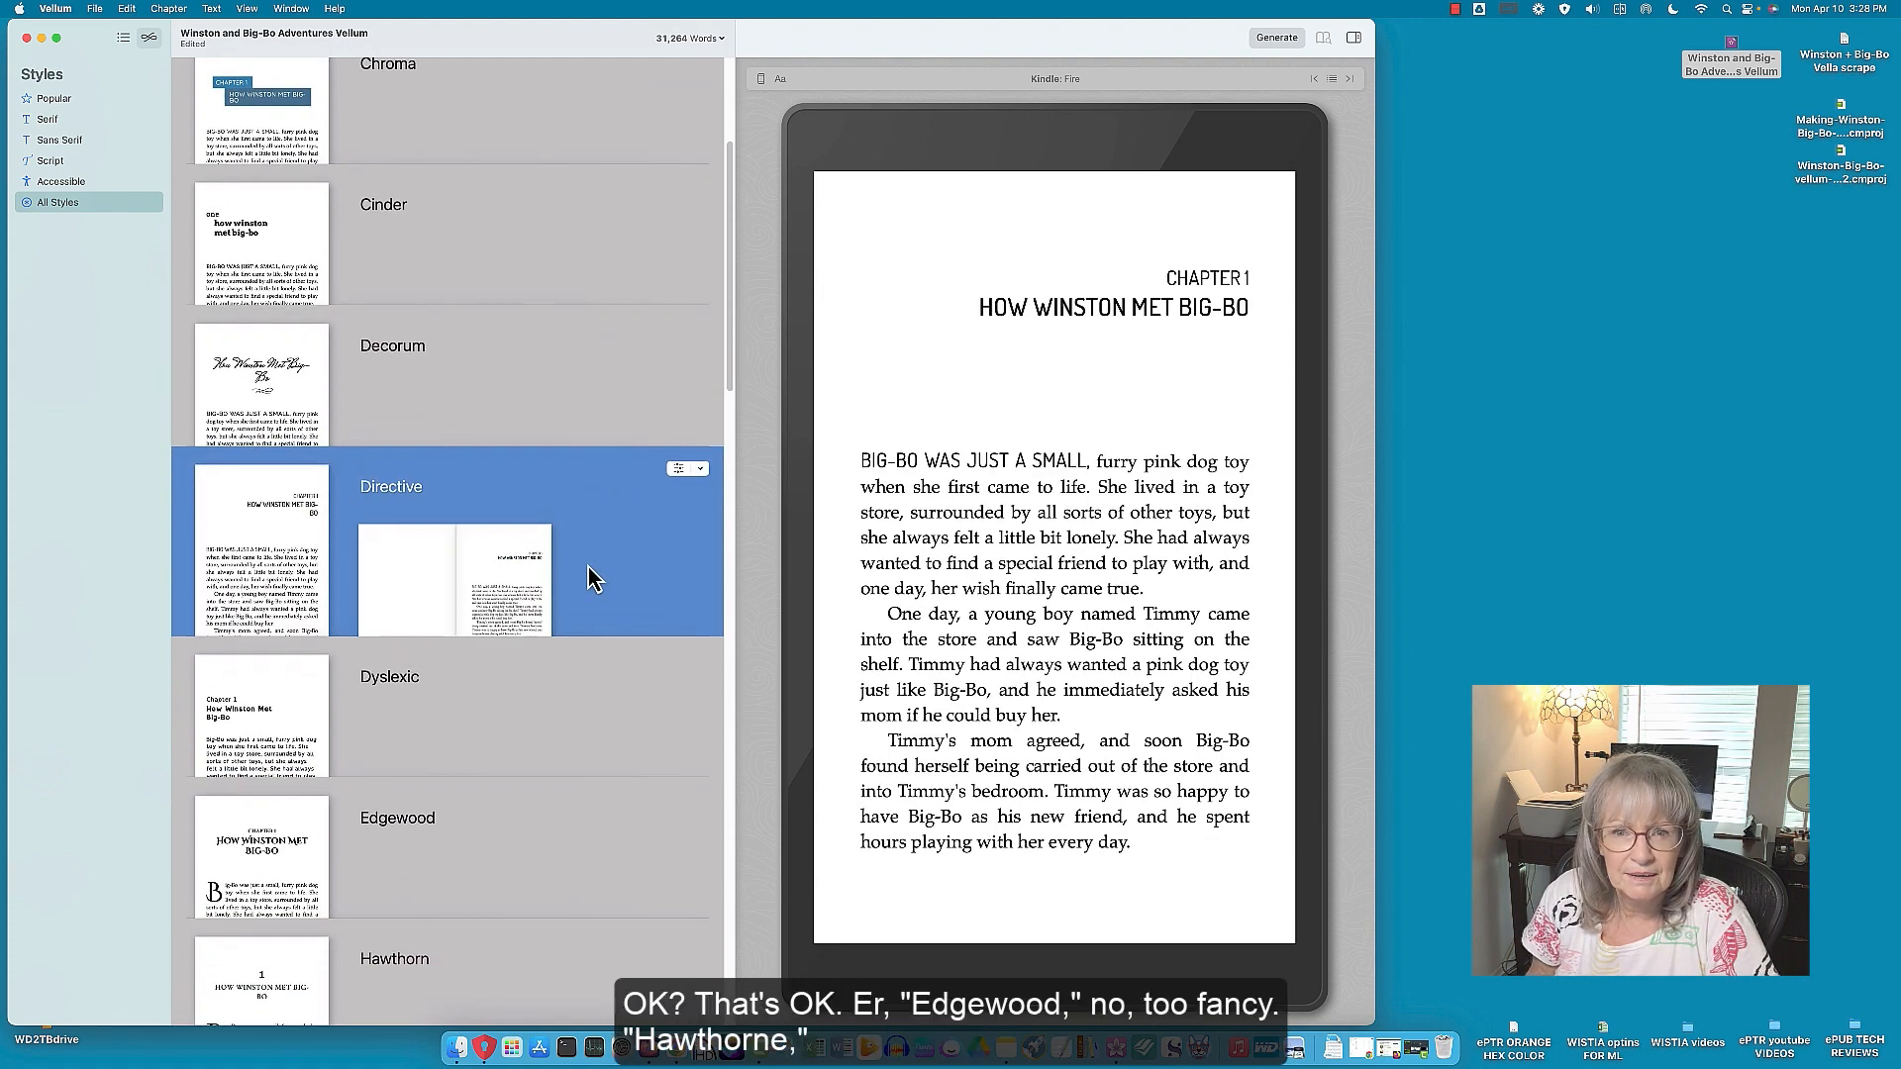
scroll(575, 599, down, 4)
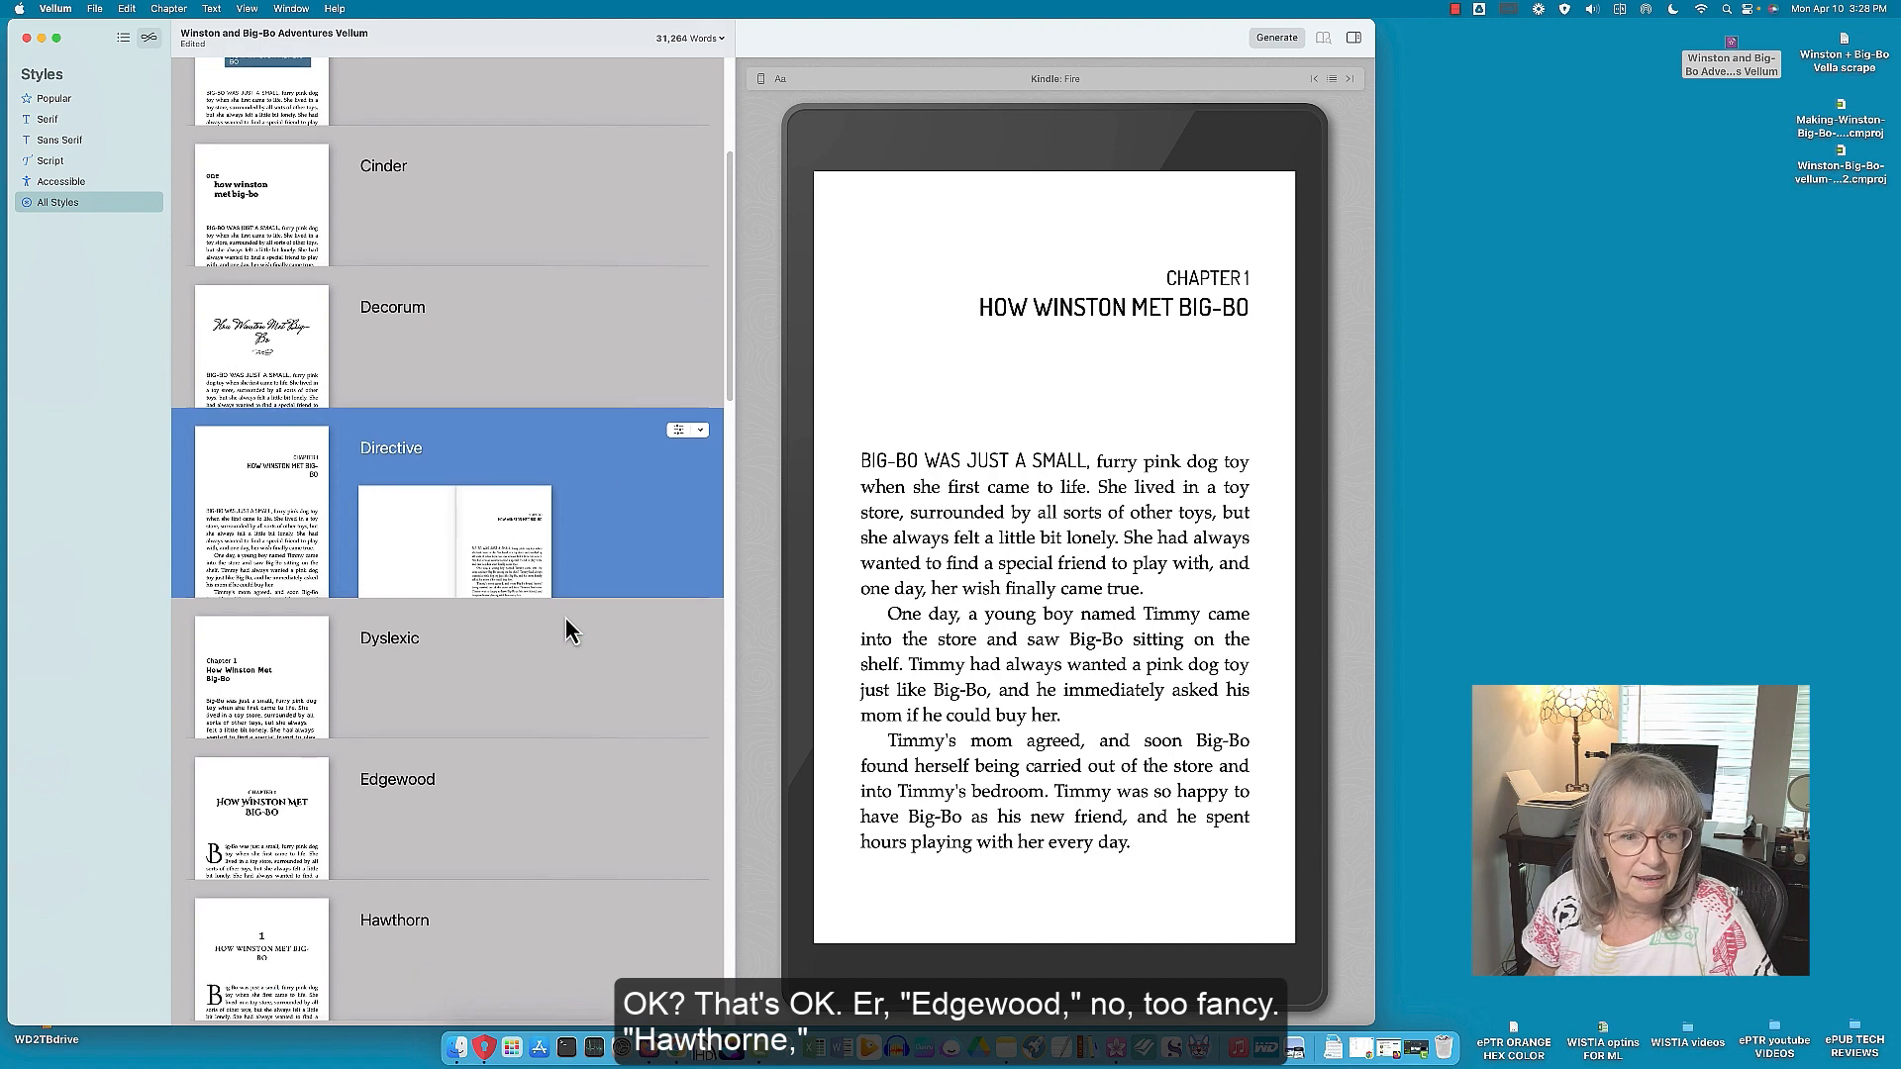
click(443, 666)
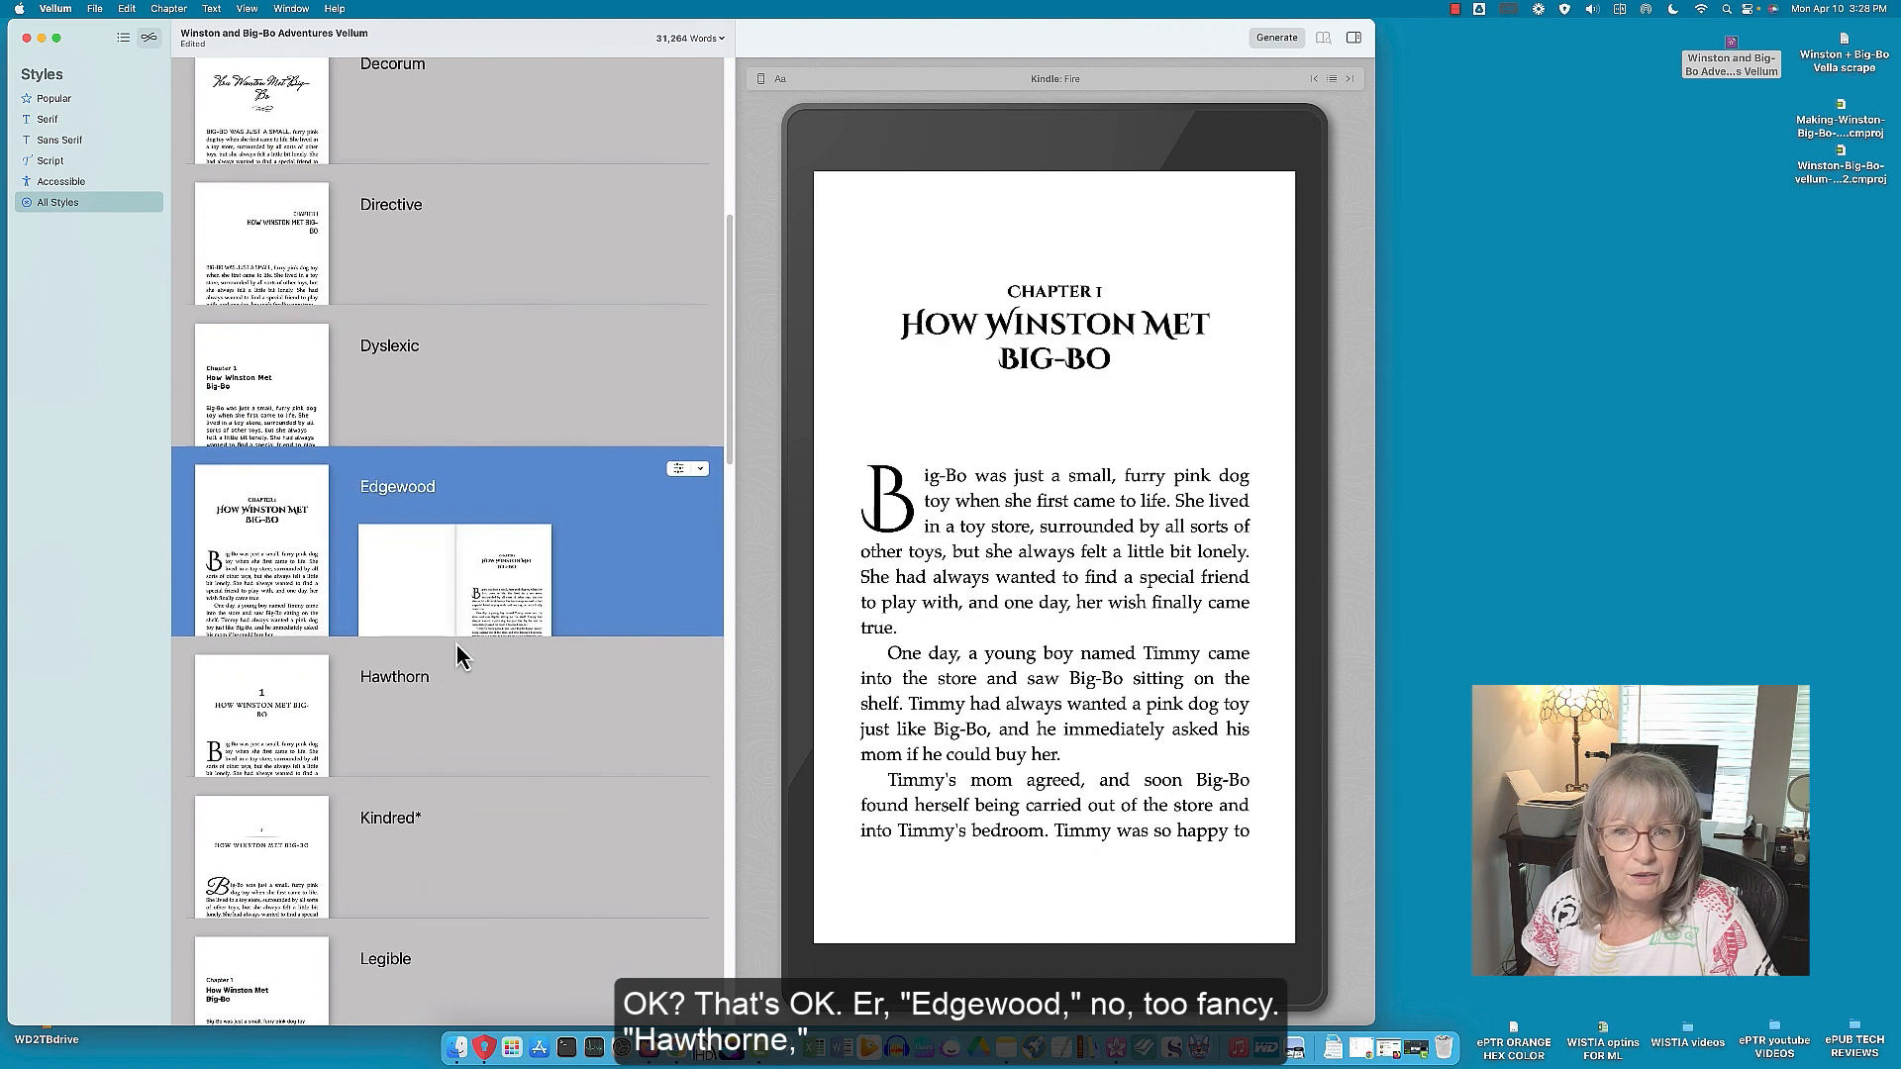
click(509, 666)
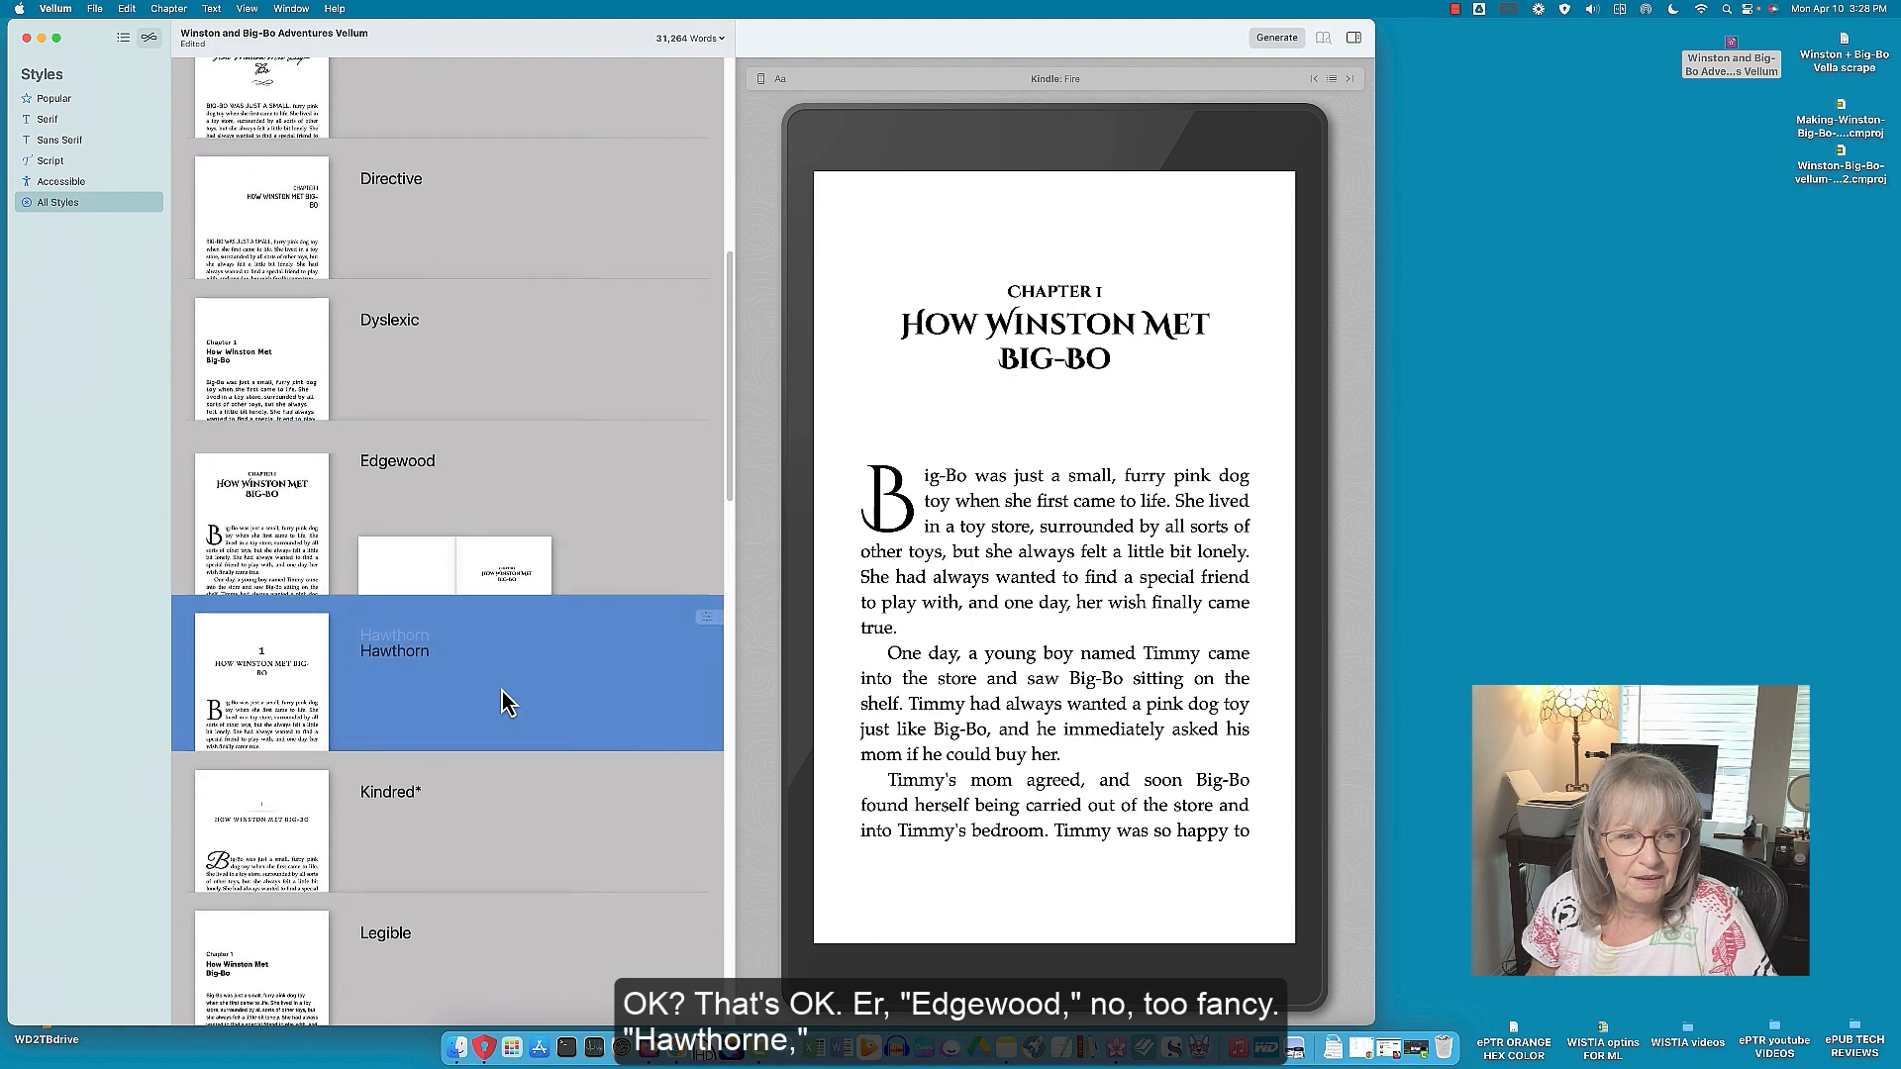
click(496, 714)
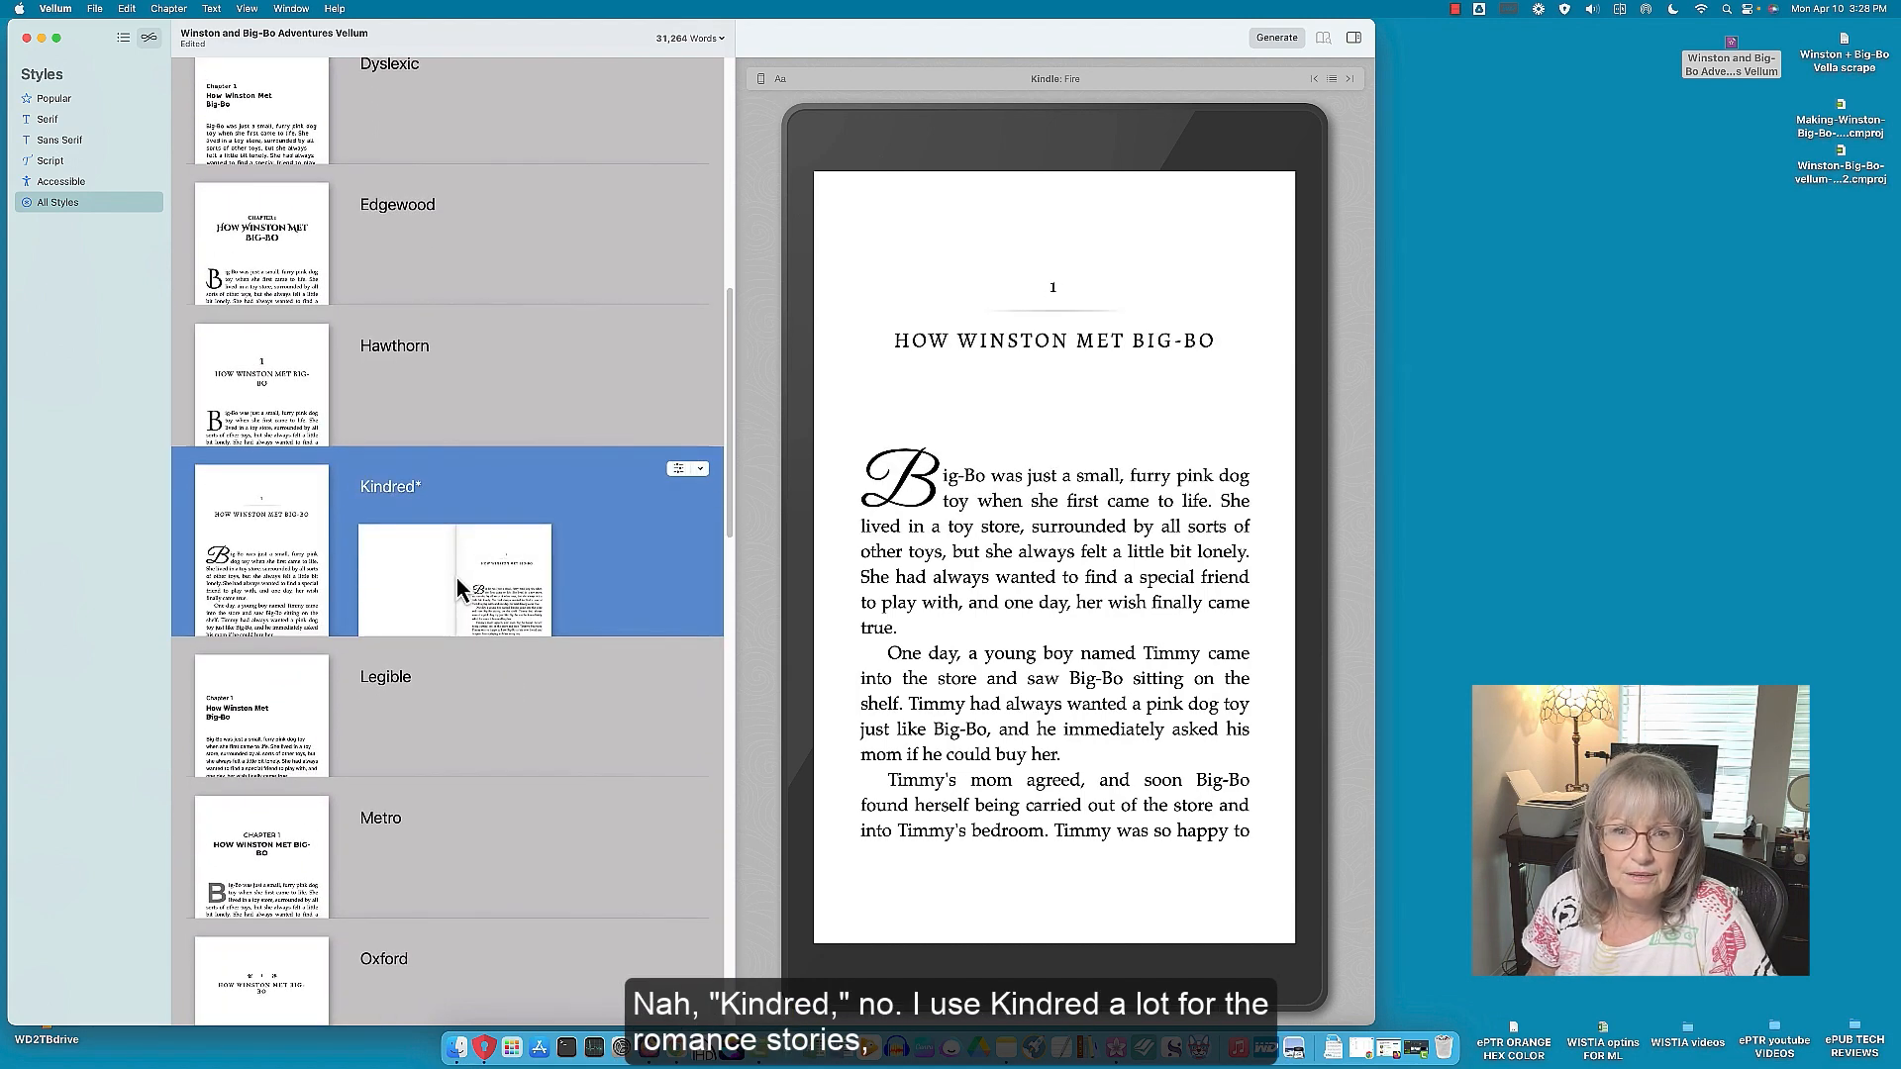
Step: Preview chapter 1 in the Legible, Metro, Oxford, Parcel and Recital book styles
scroll(455, 578, down, 3)
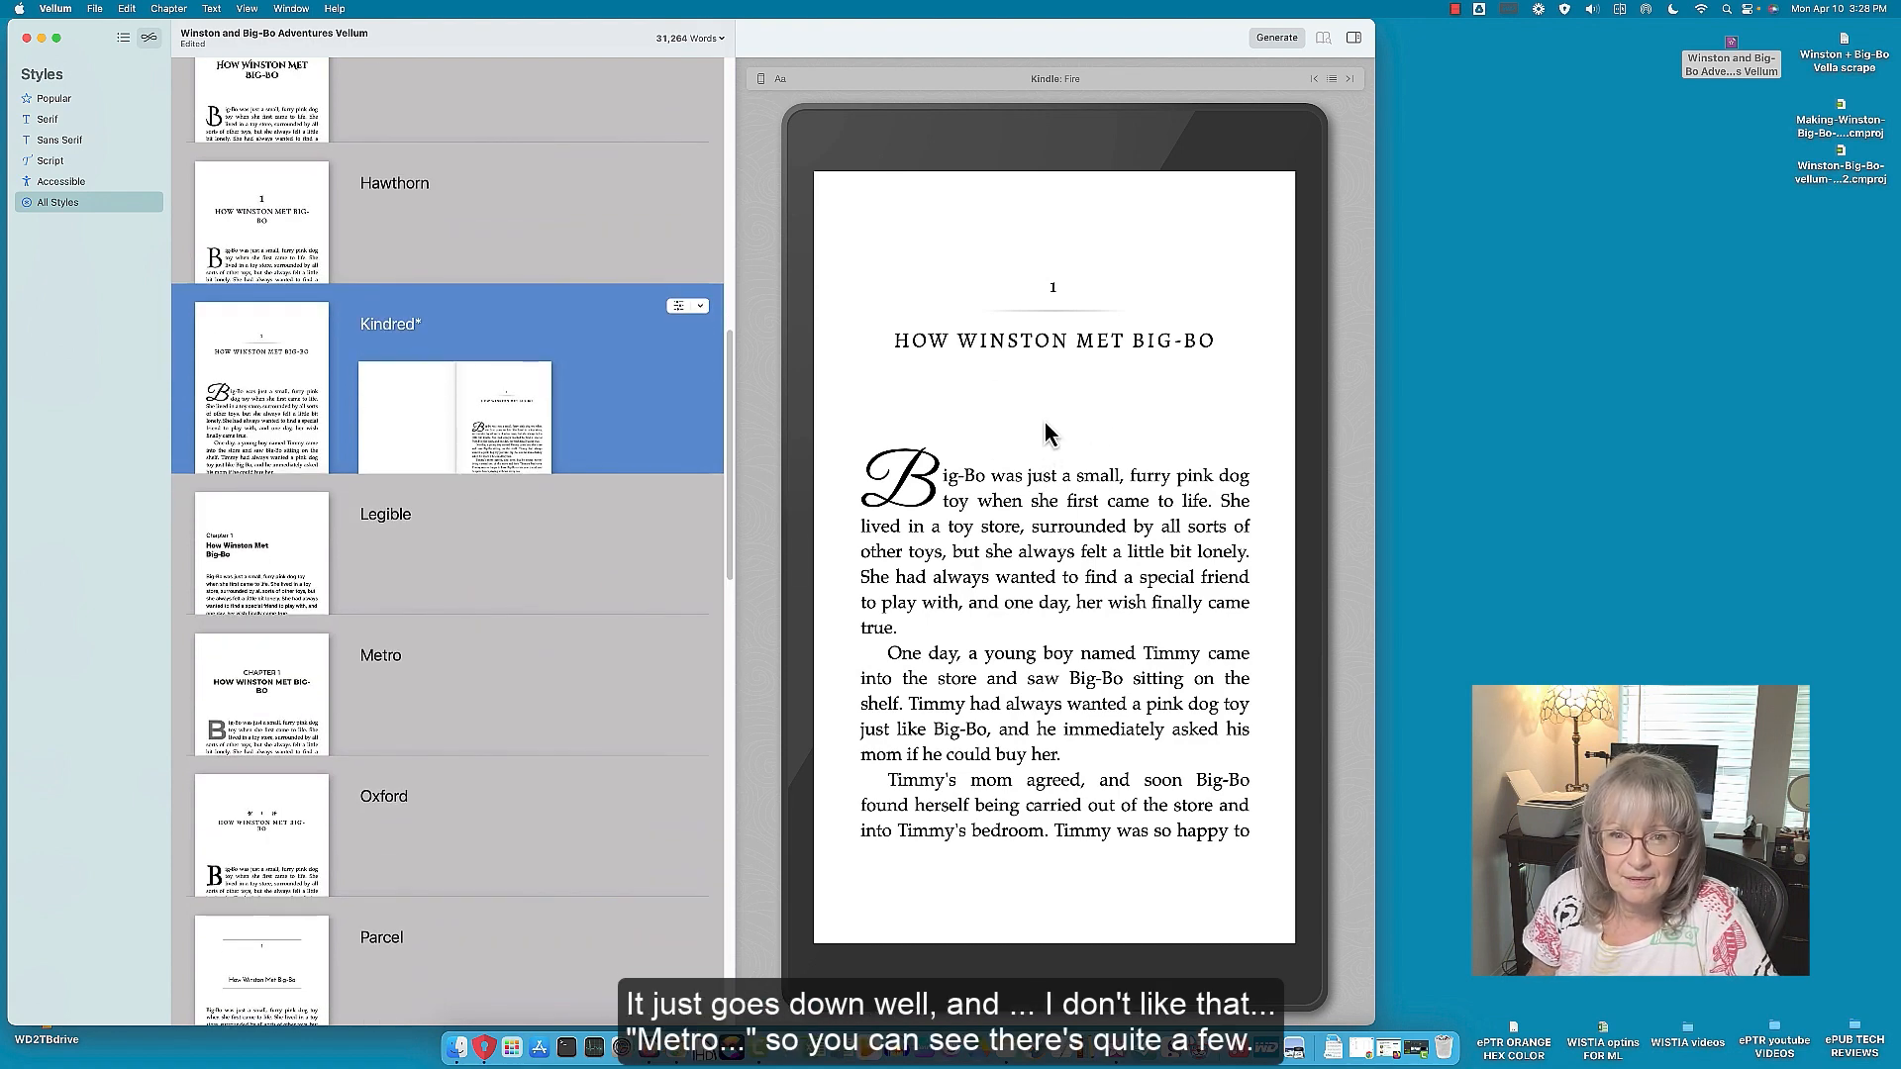
click(426, 564)
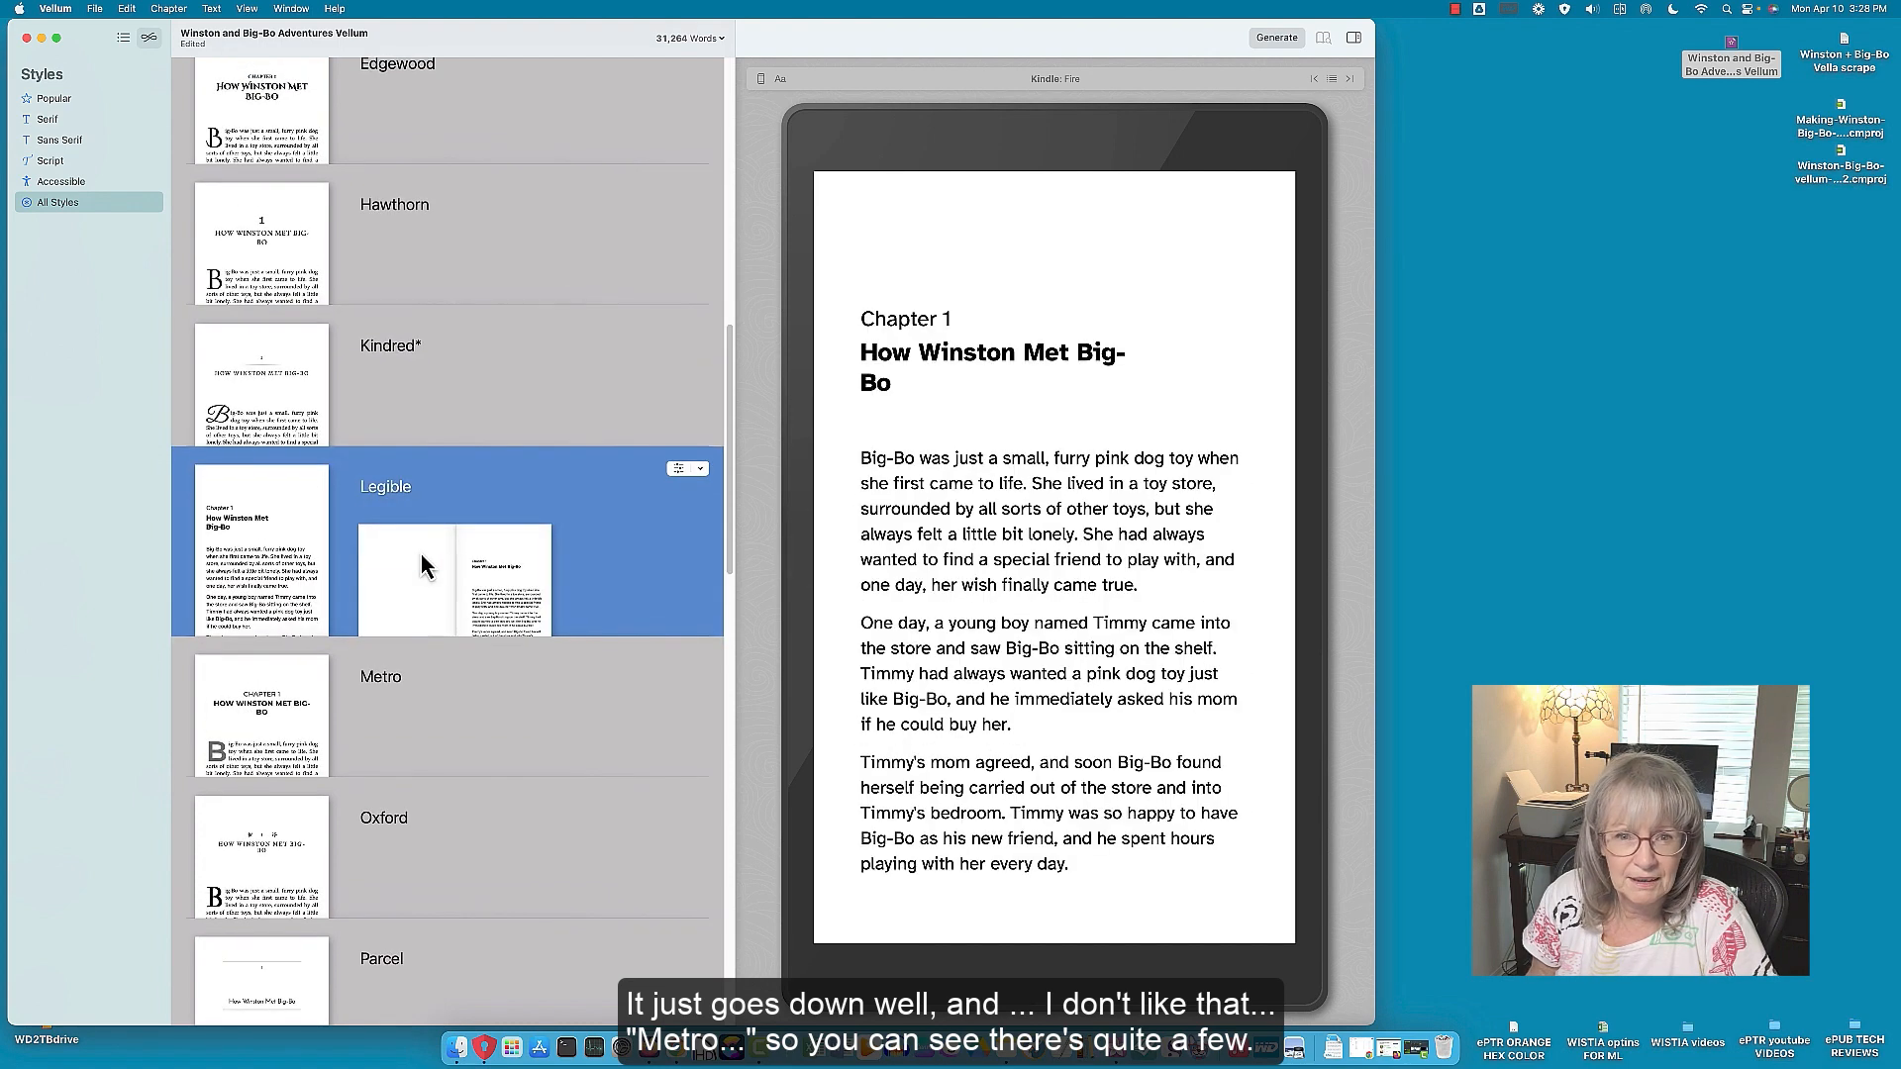
click(438, 679)
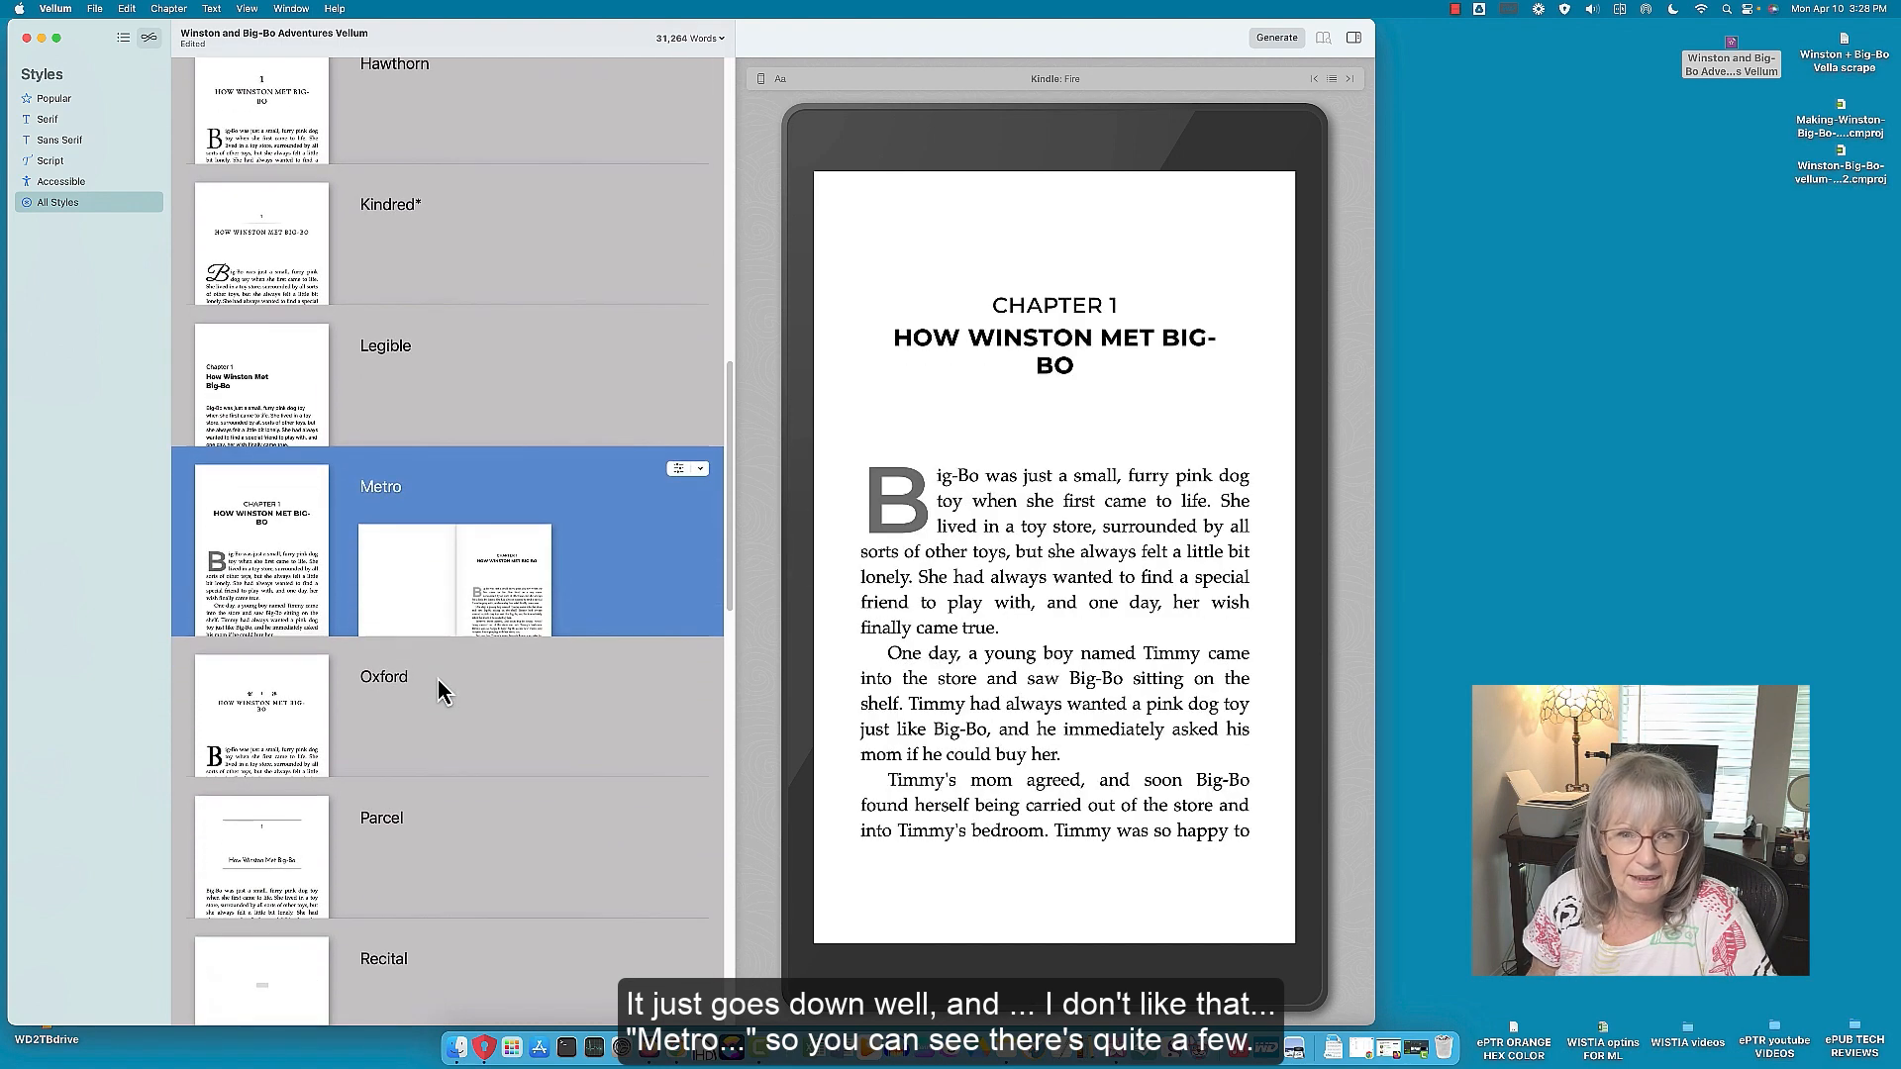
click(447, 711)
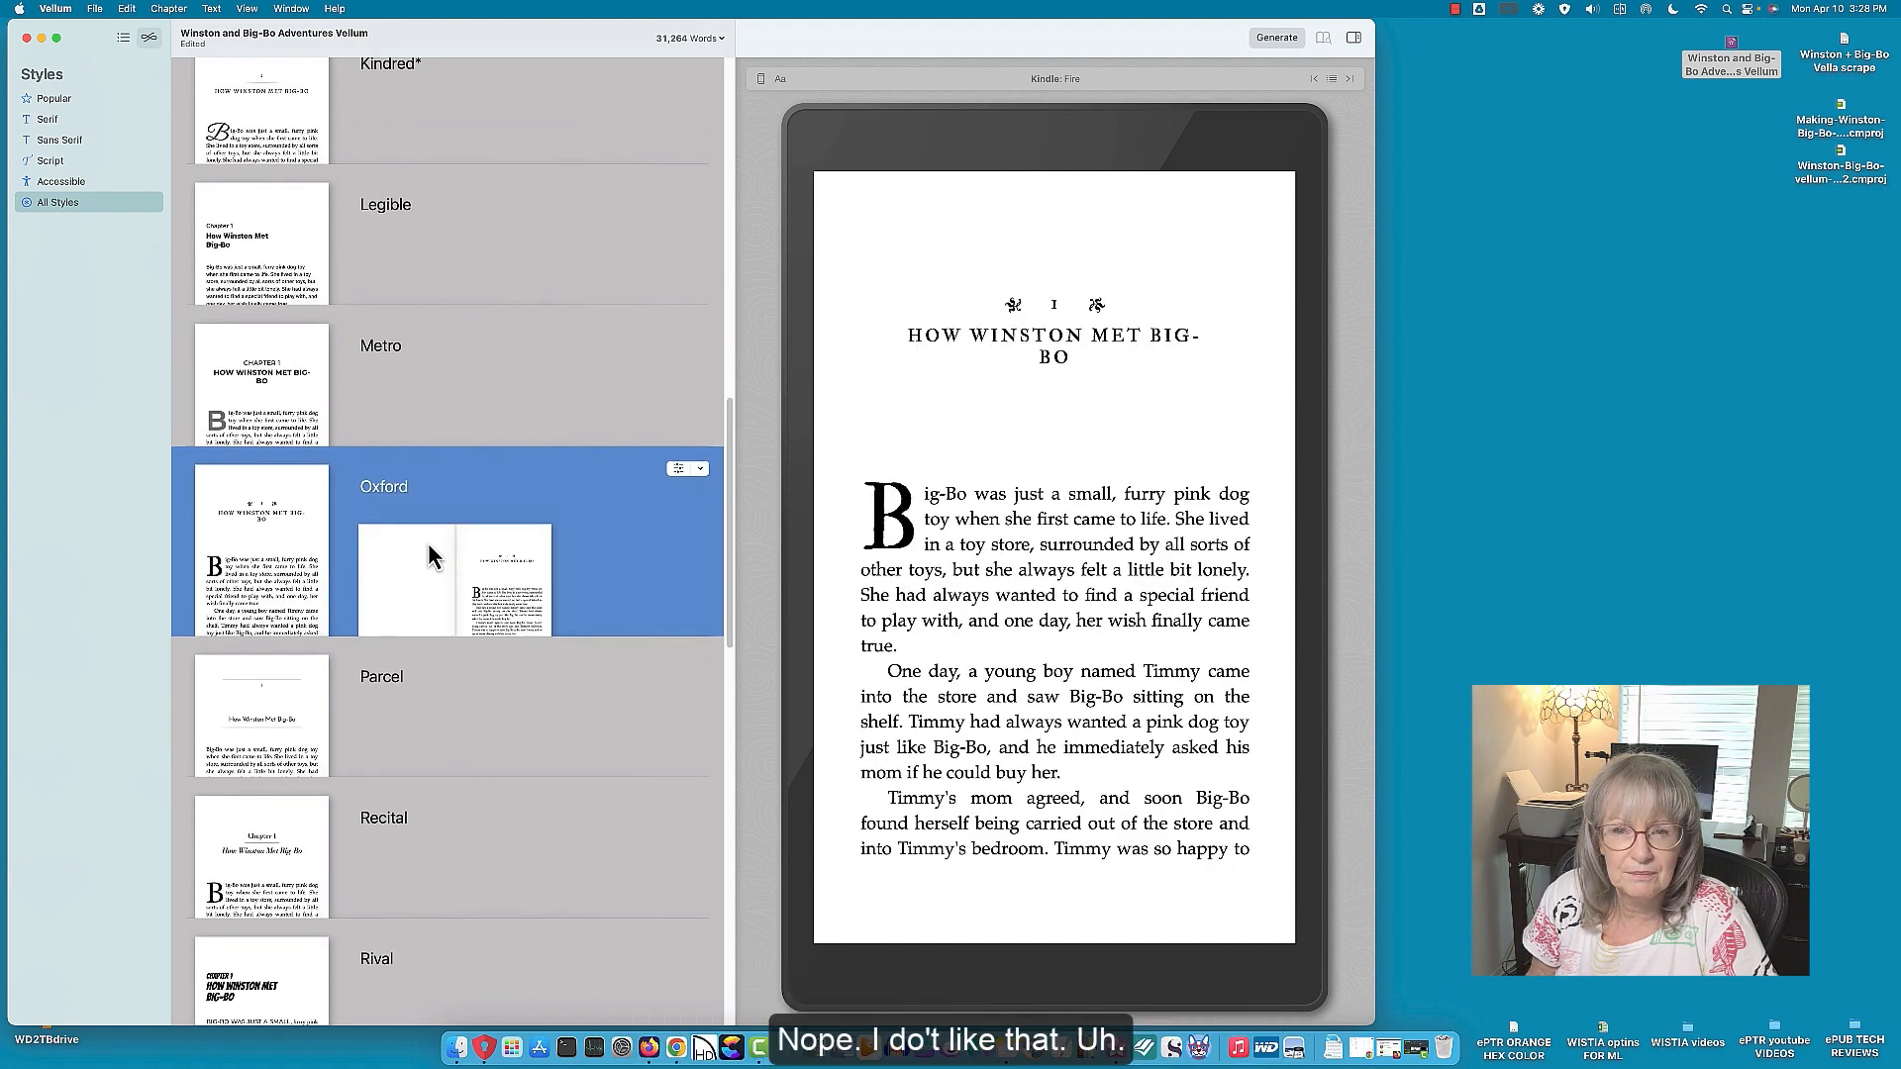
scroll(430, 556, down, 2)
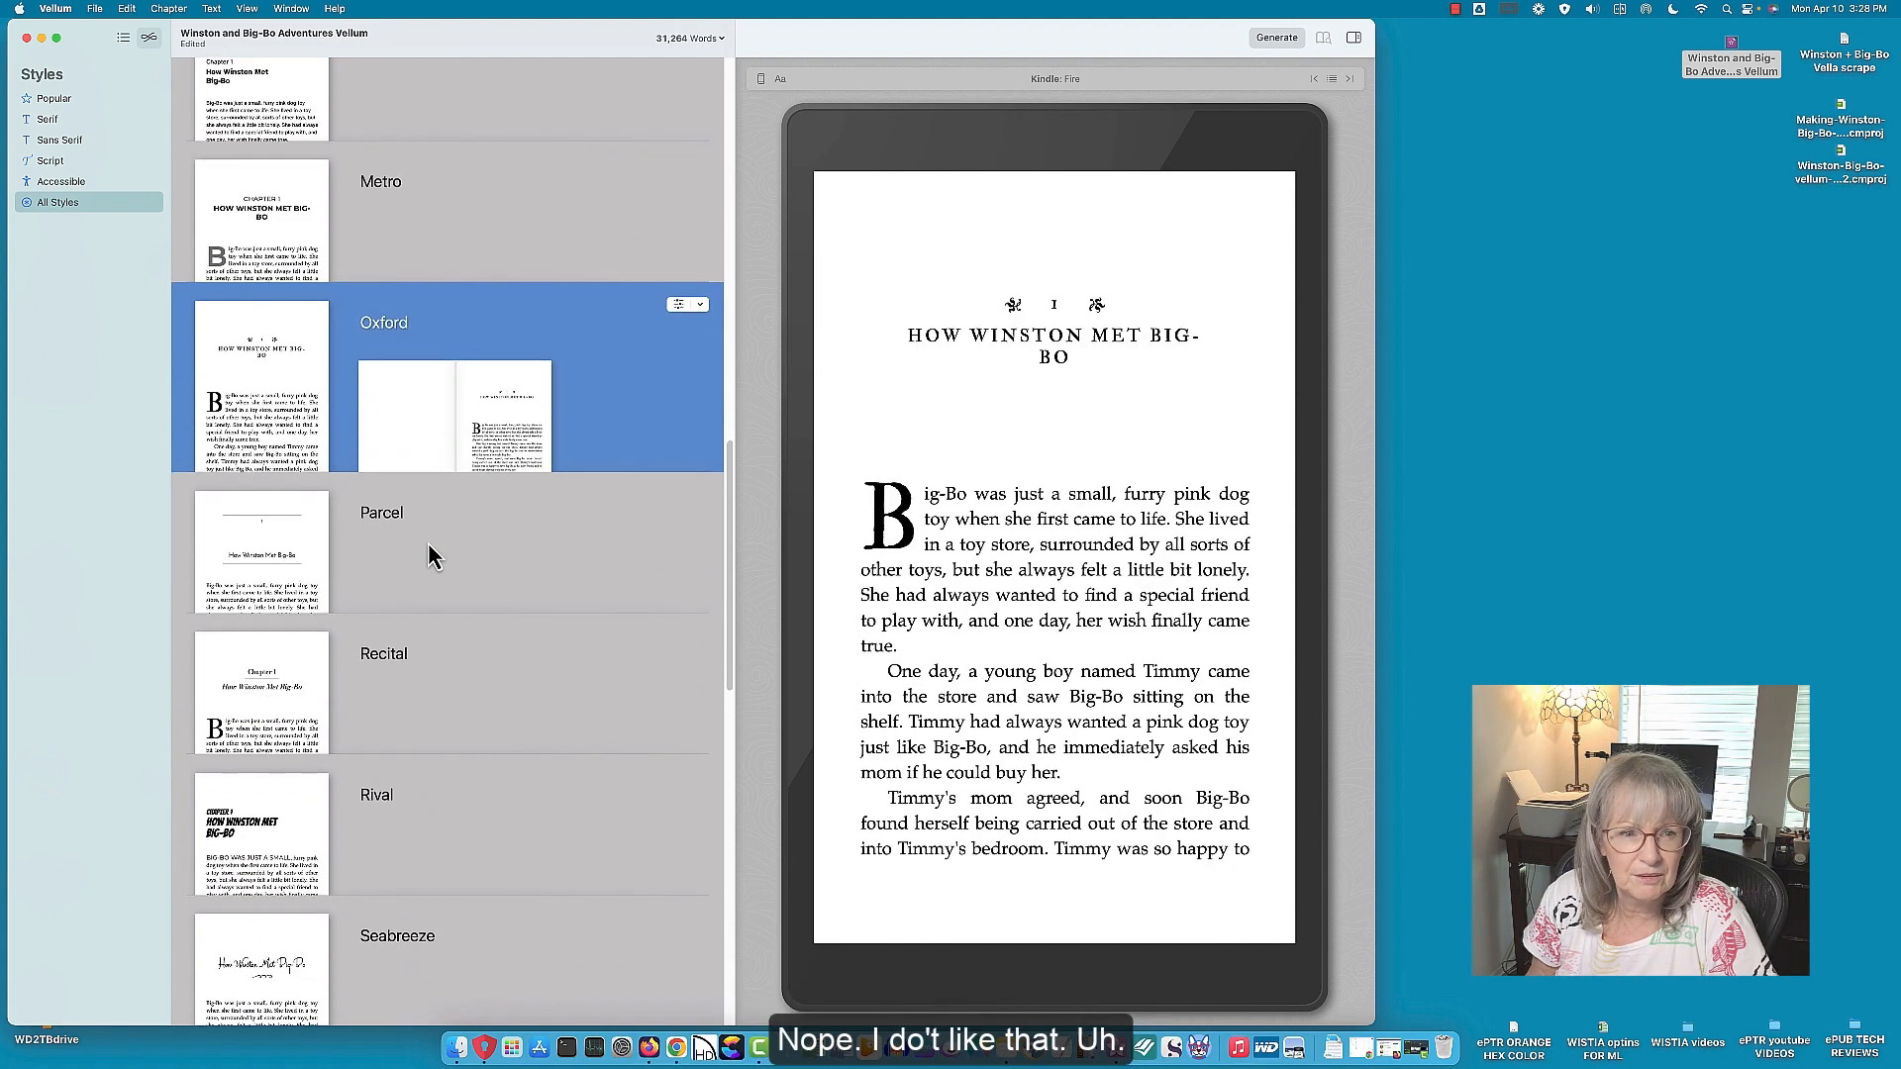
click(431, 557)
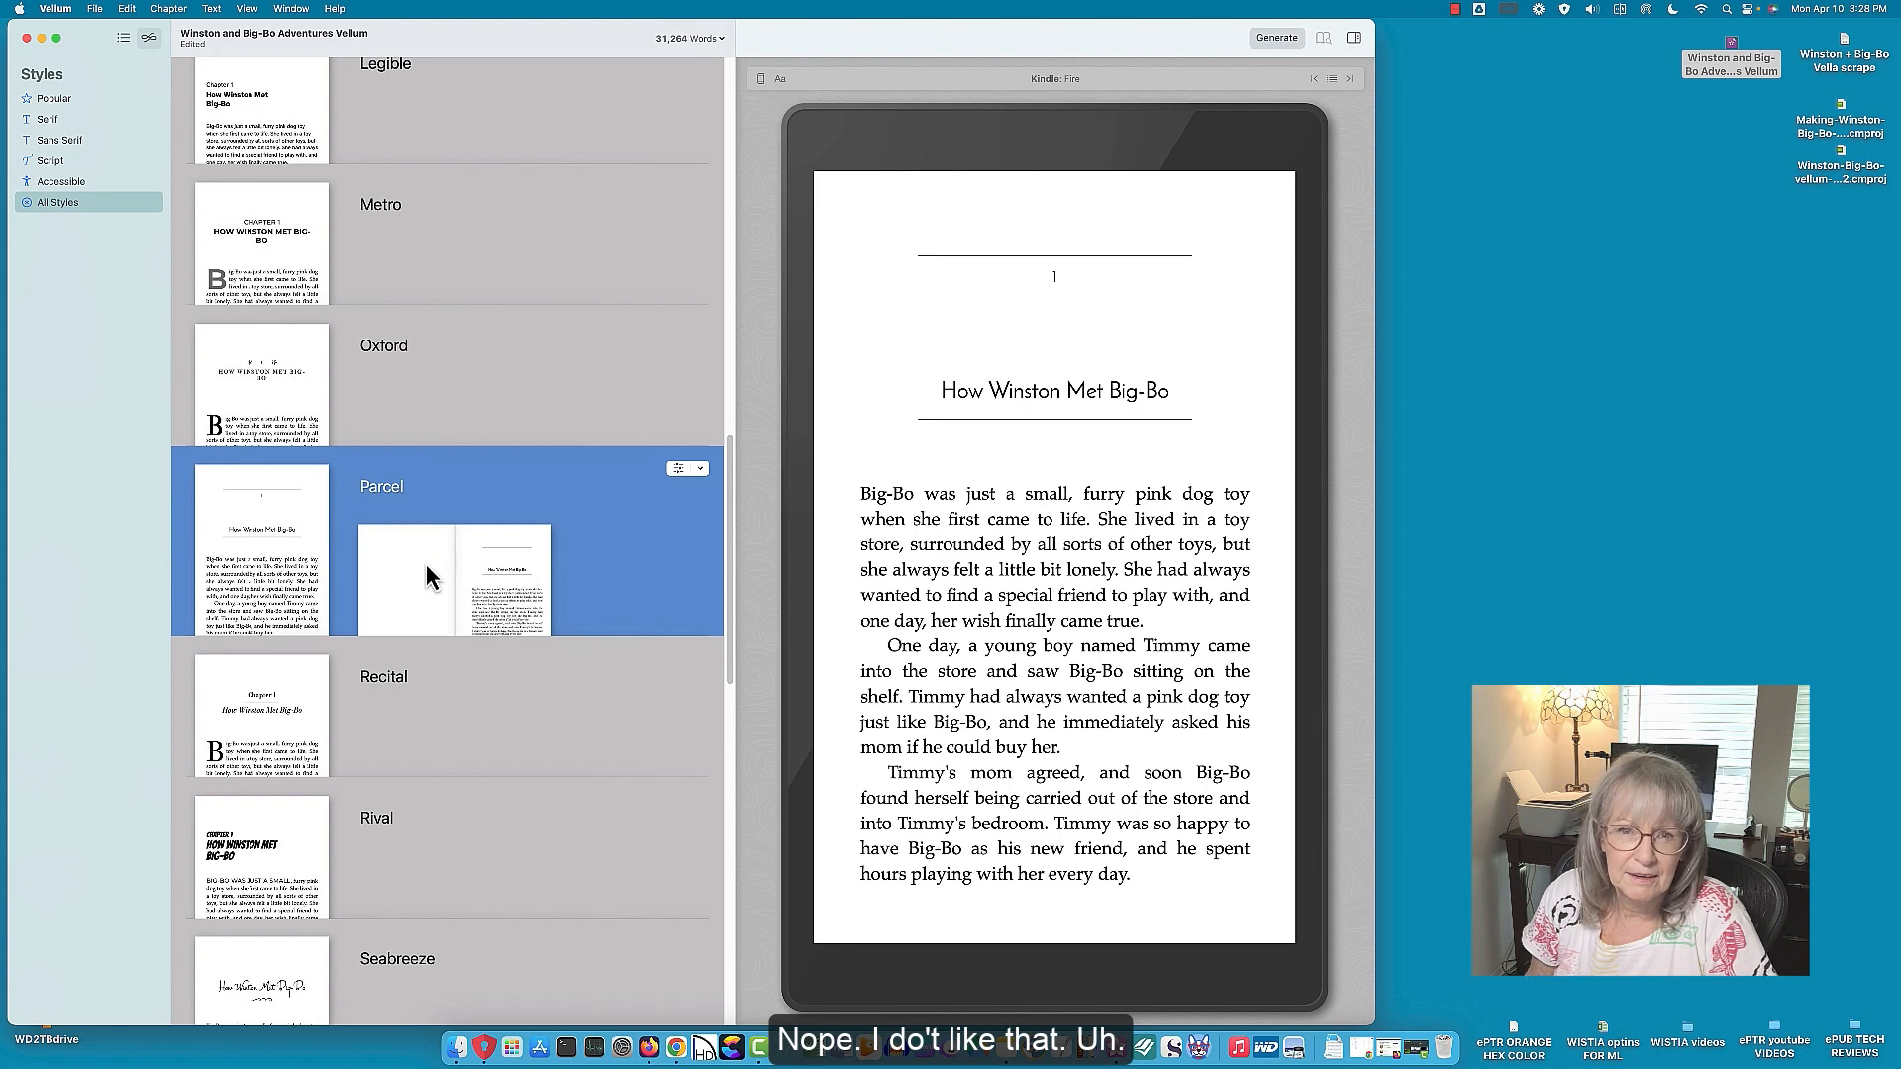
click(441, 705)
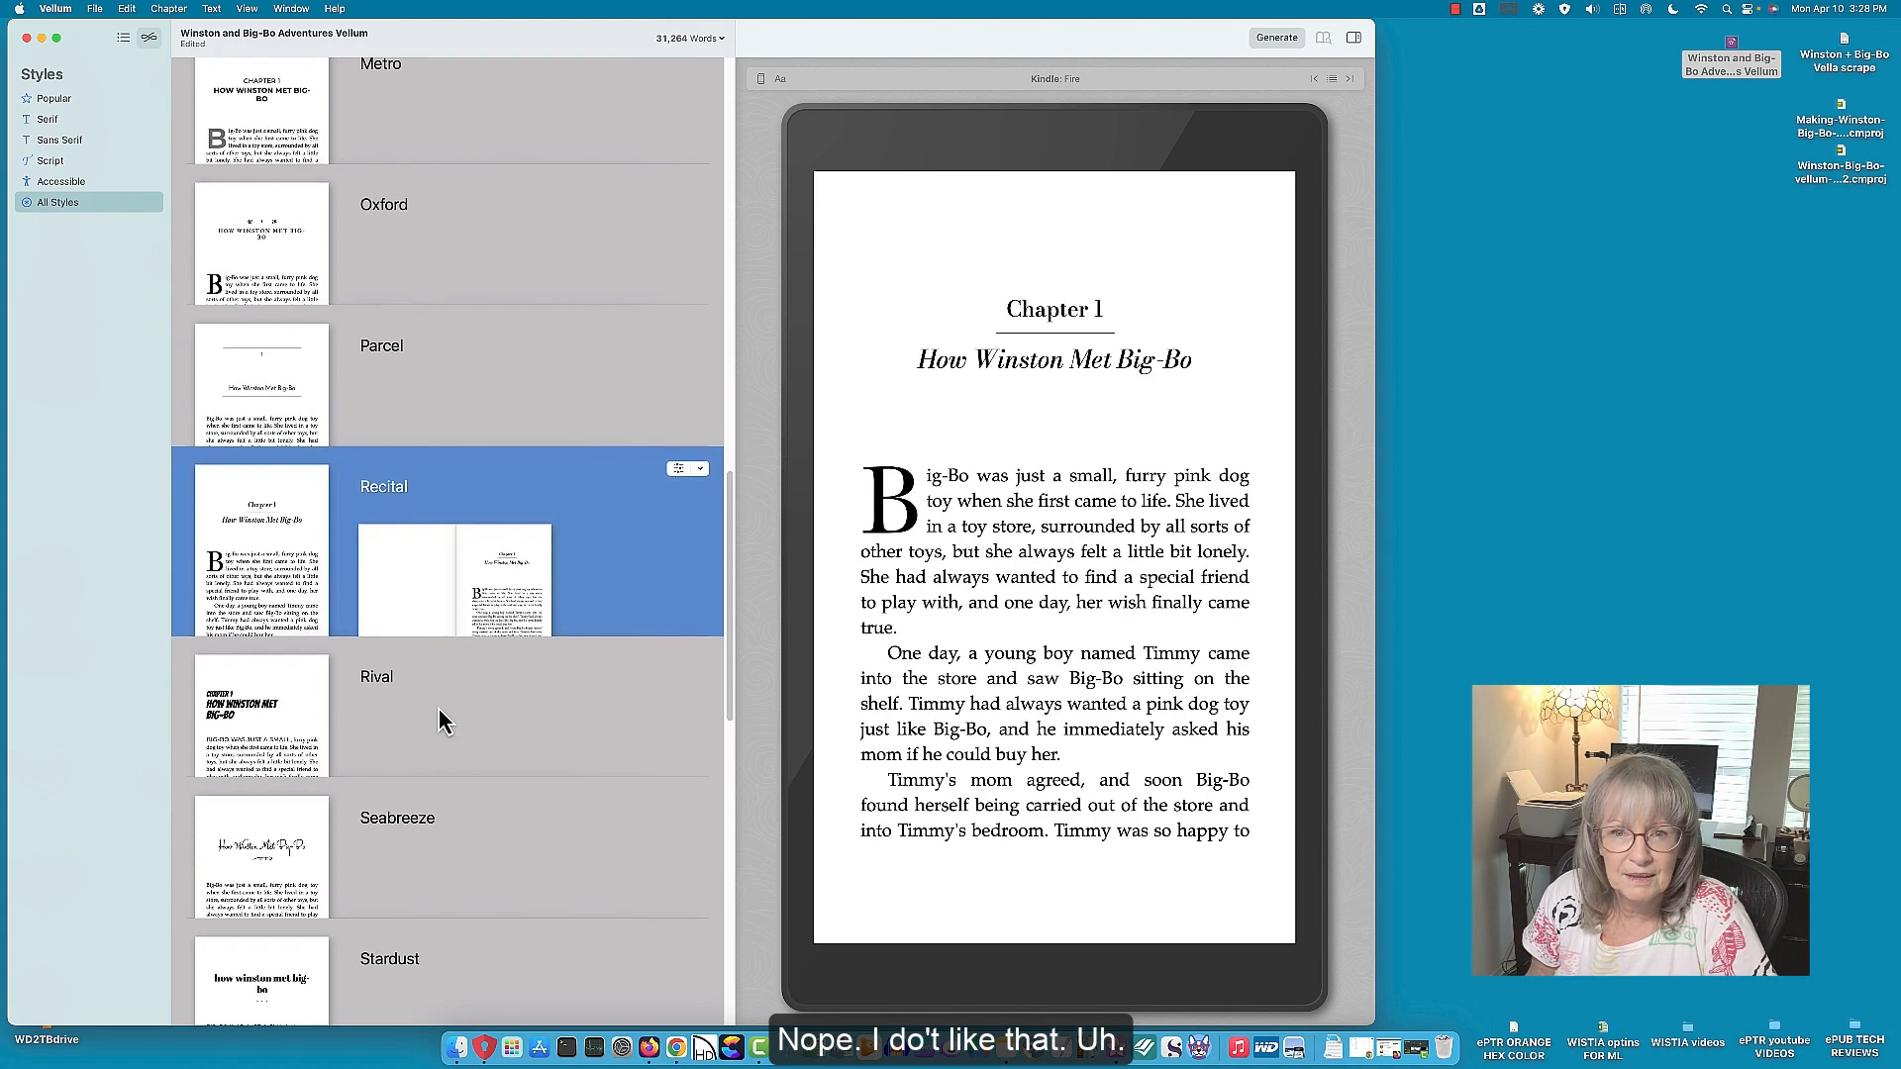
Step: Apply the Rival style to the book and open its Heading configuration
scroll(440, 720, down, 2)
click(436, 536)
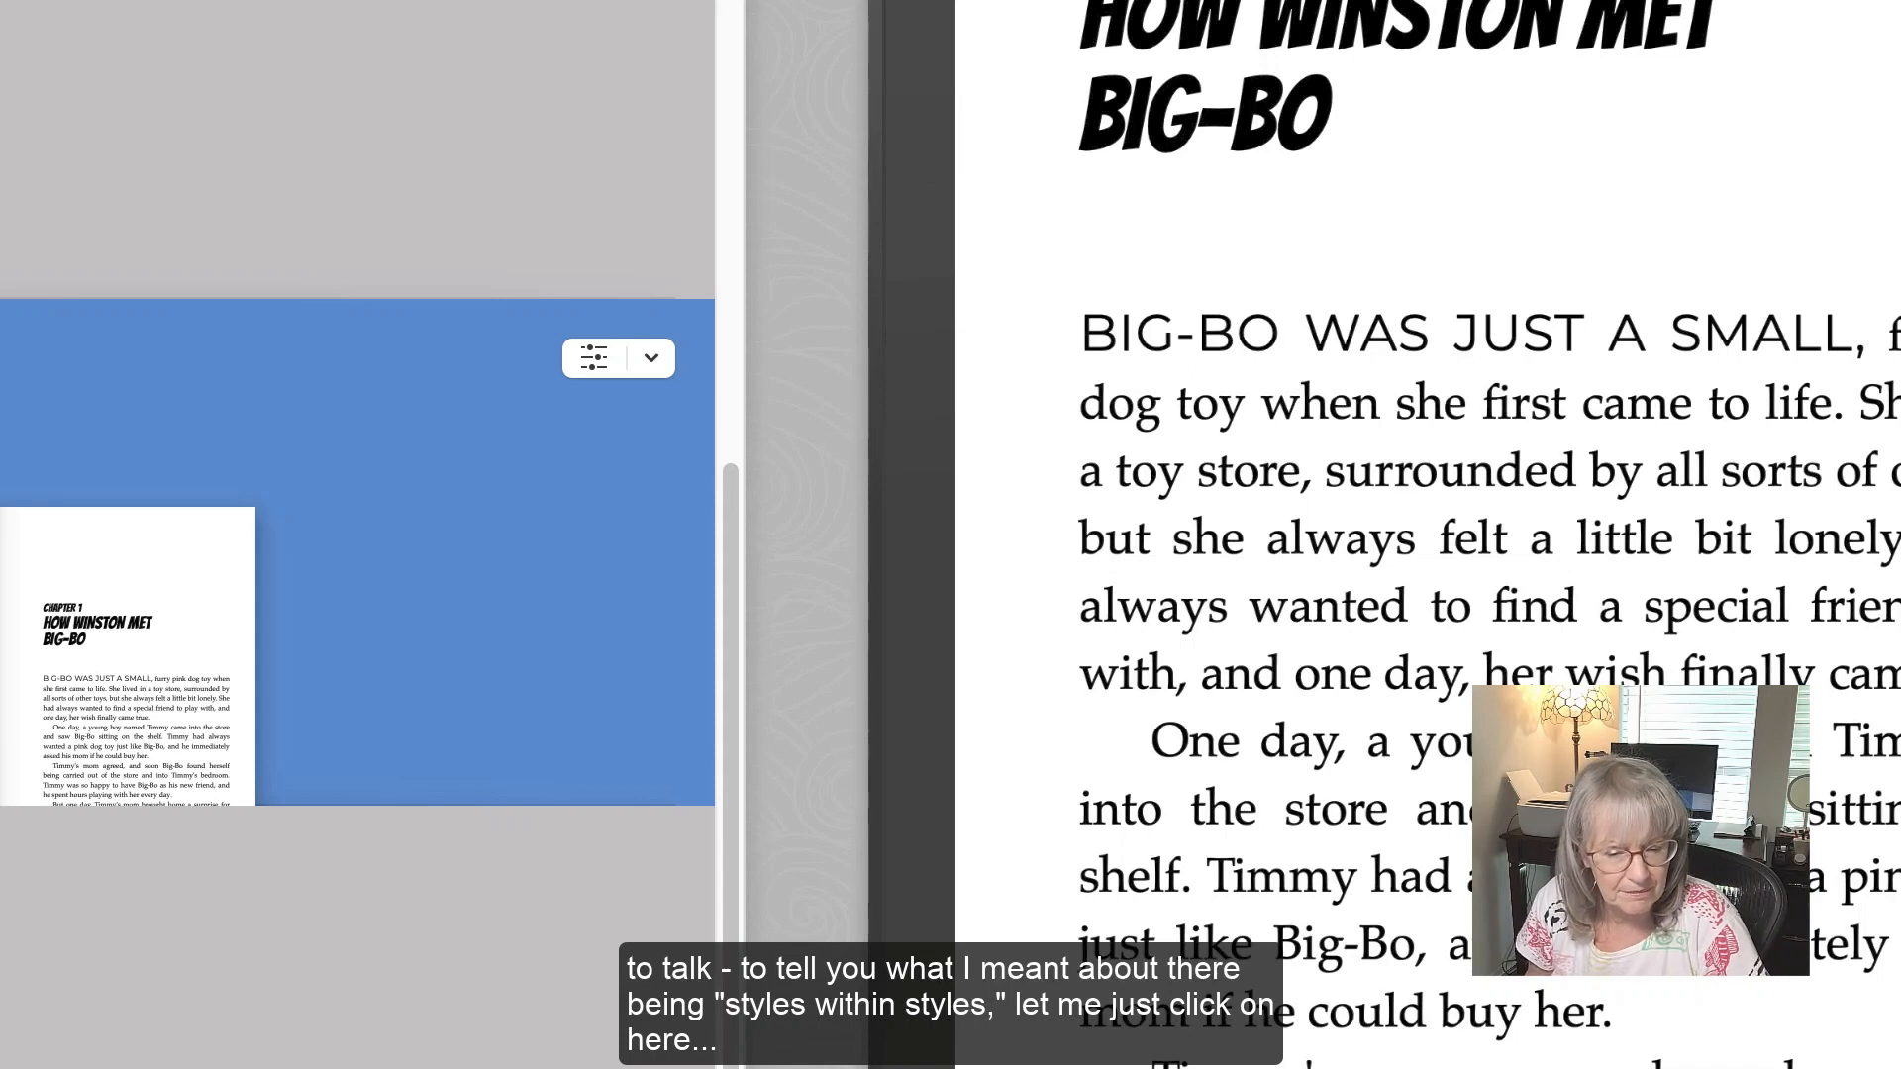
click(650, 363)
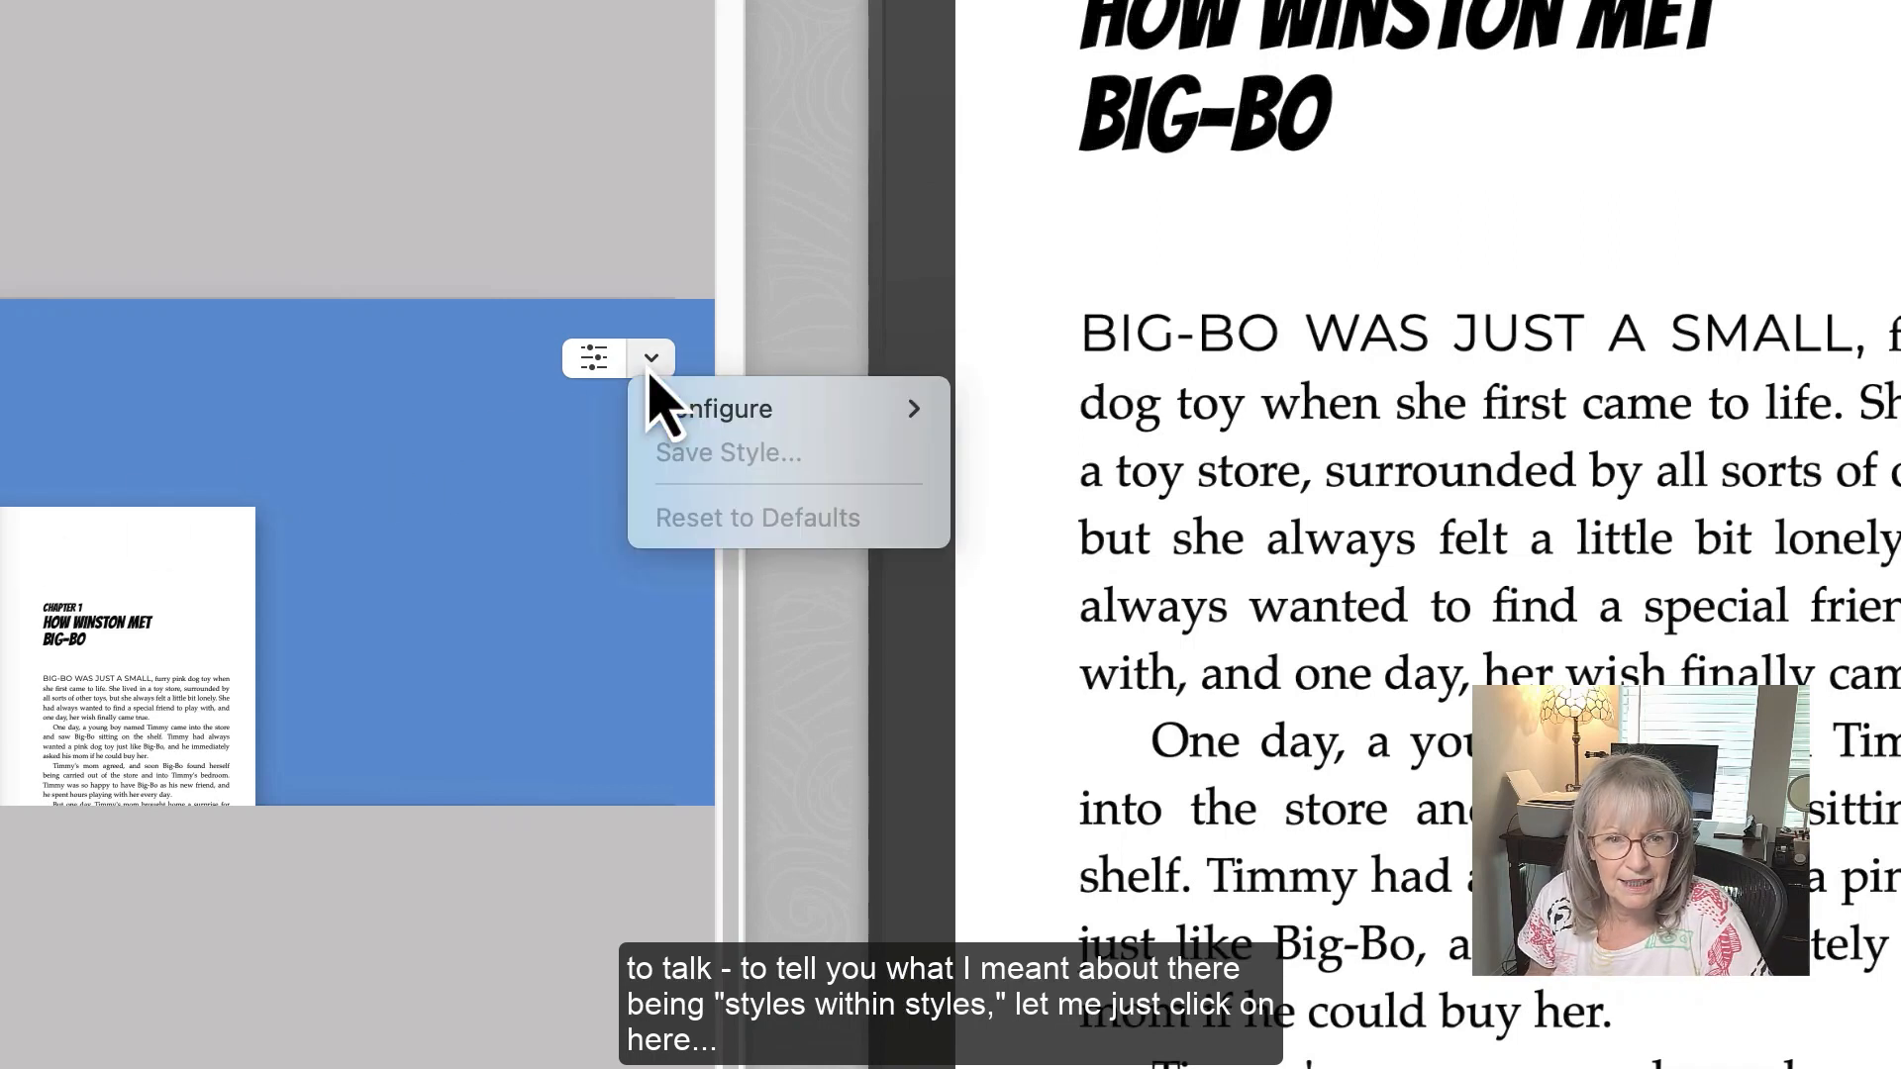
mouse_move(692, 410)
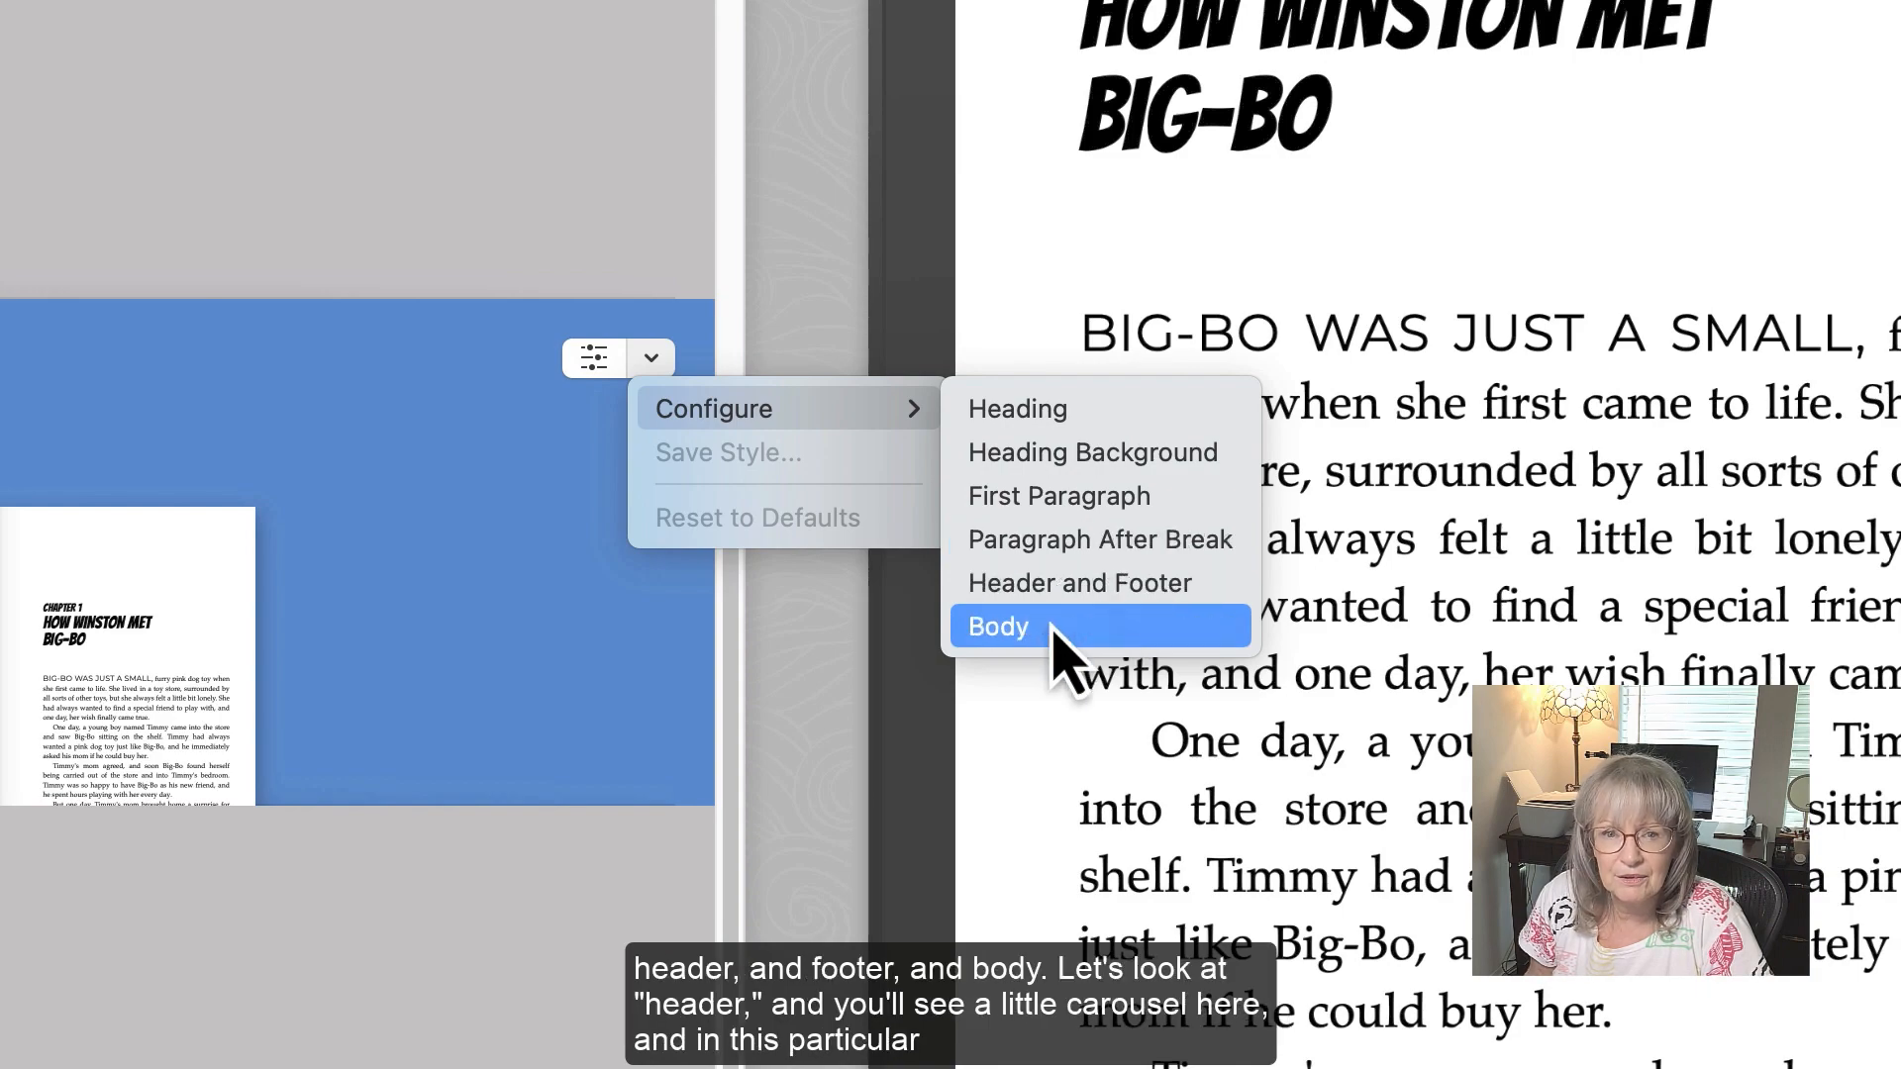
click(1001, 409)
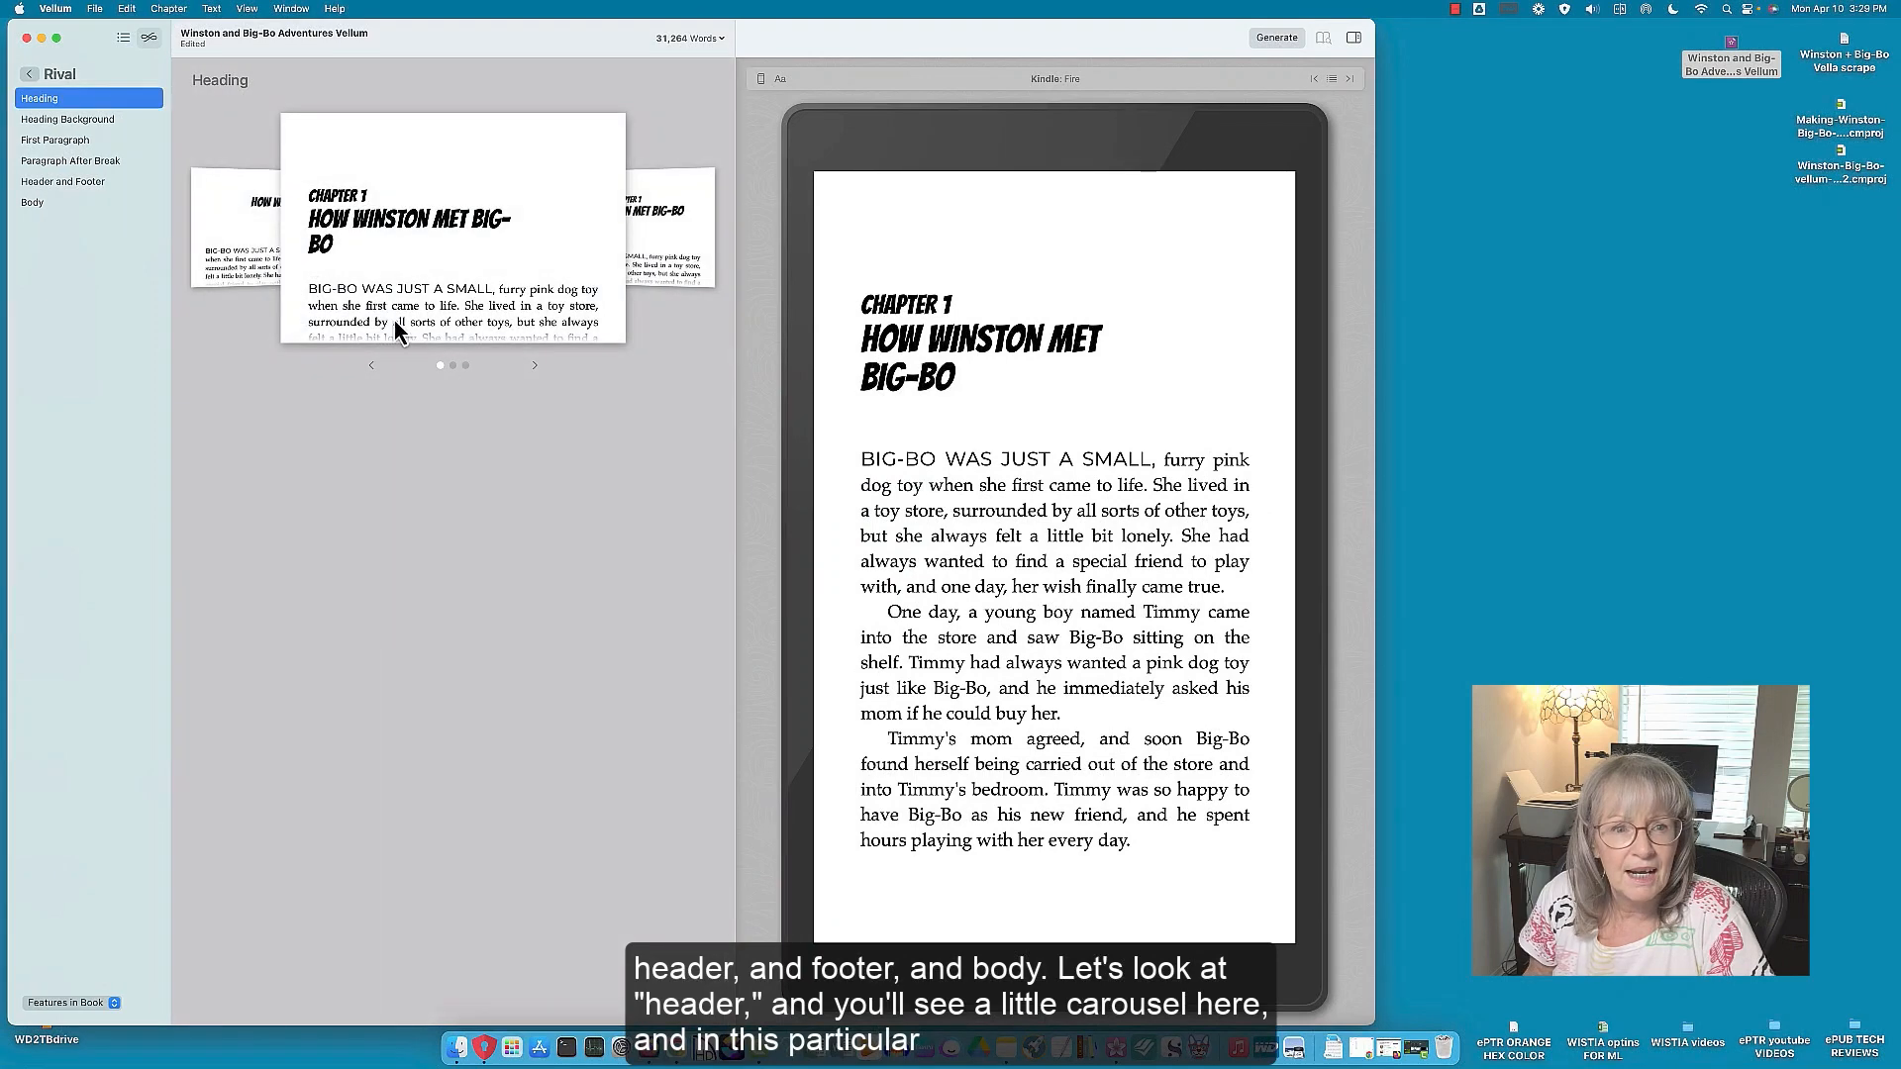
Step: Compare Rival's three heading layouts, return to the left-aligned "Chapter 1" layout, and view the Heading Background options
click(535, 365)
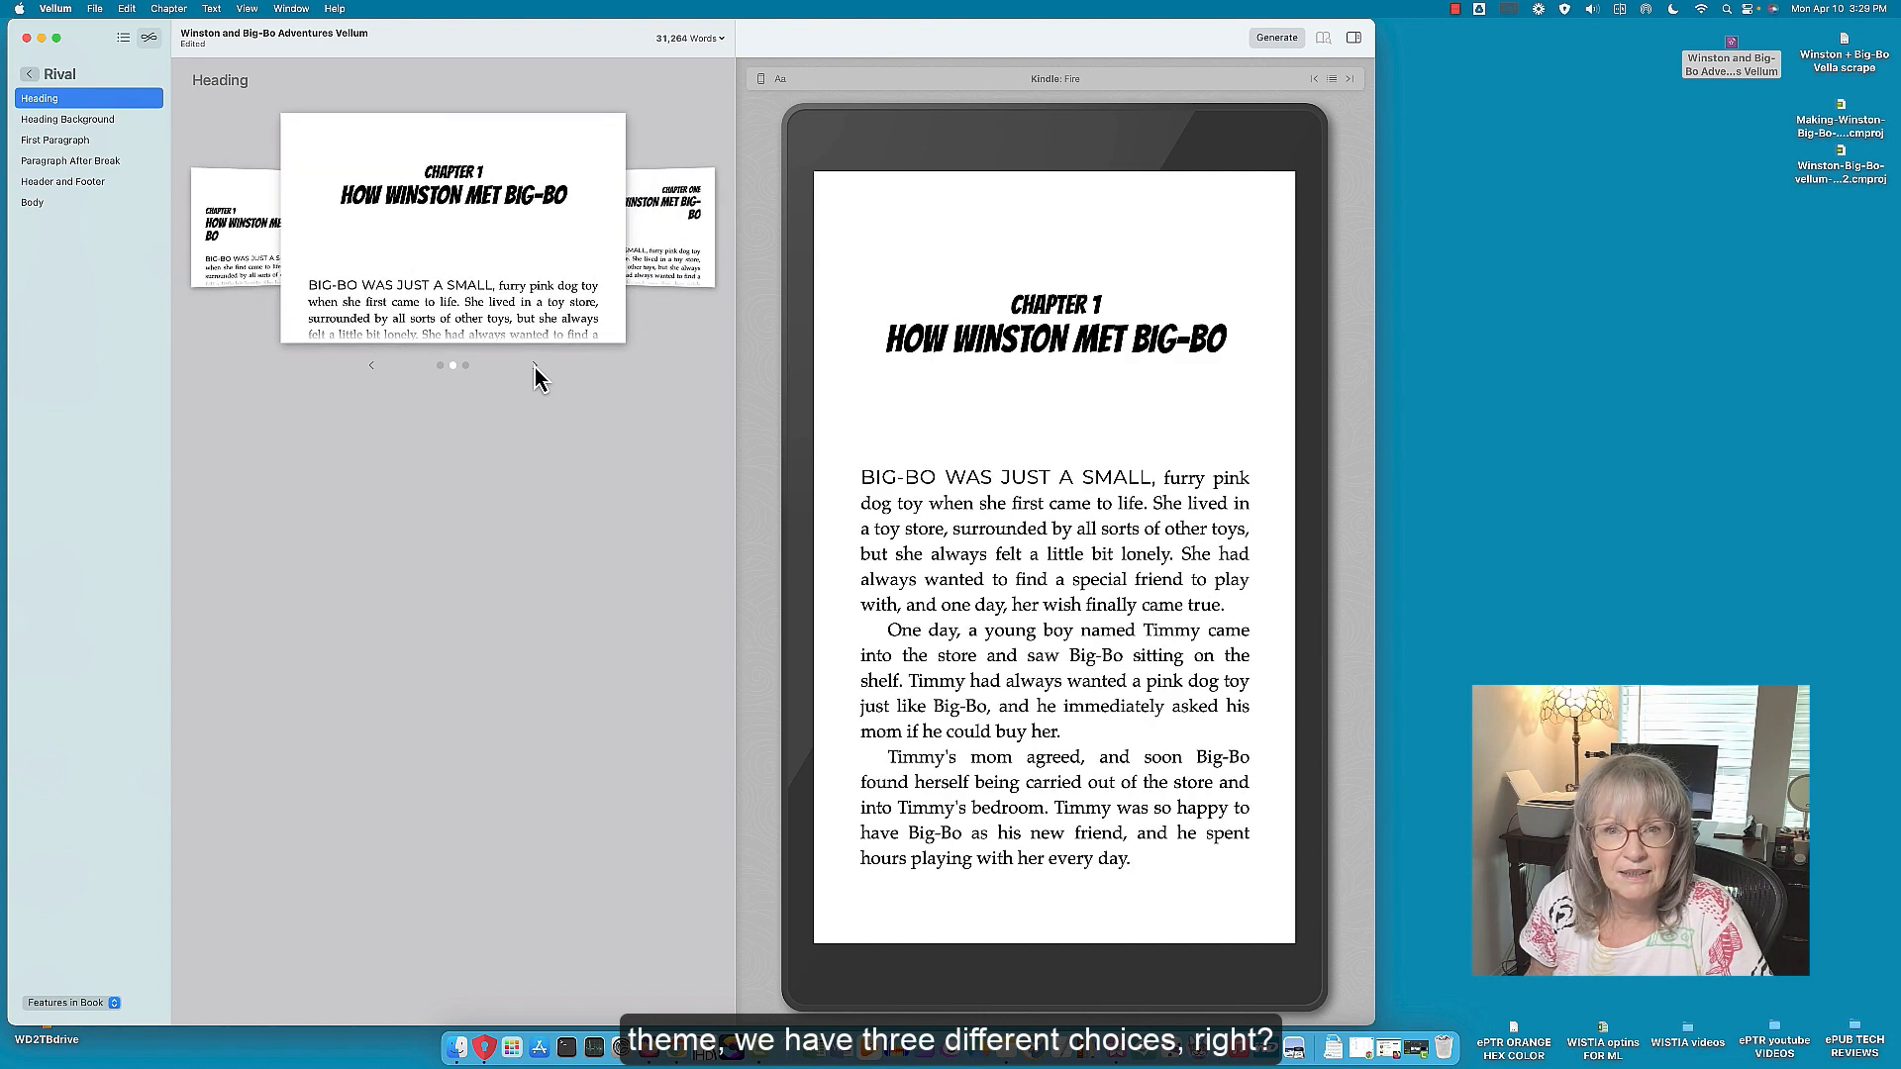
click(535, 366)
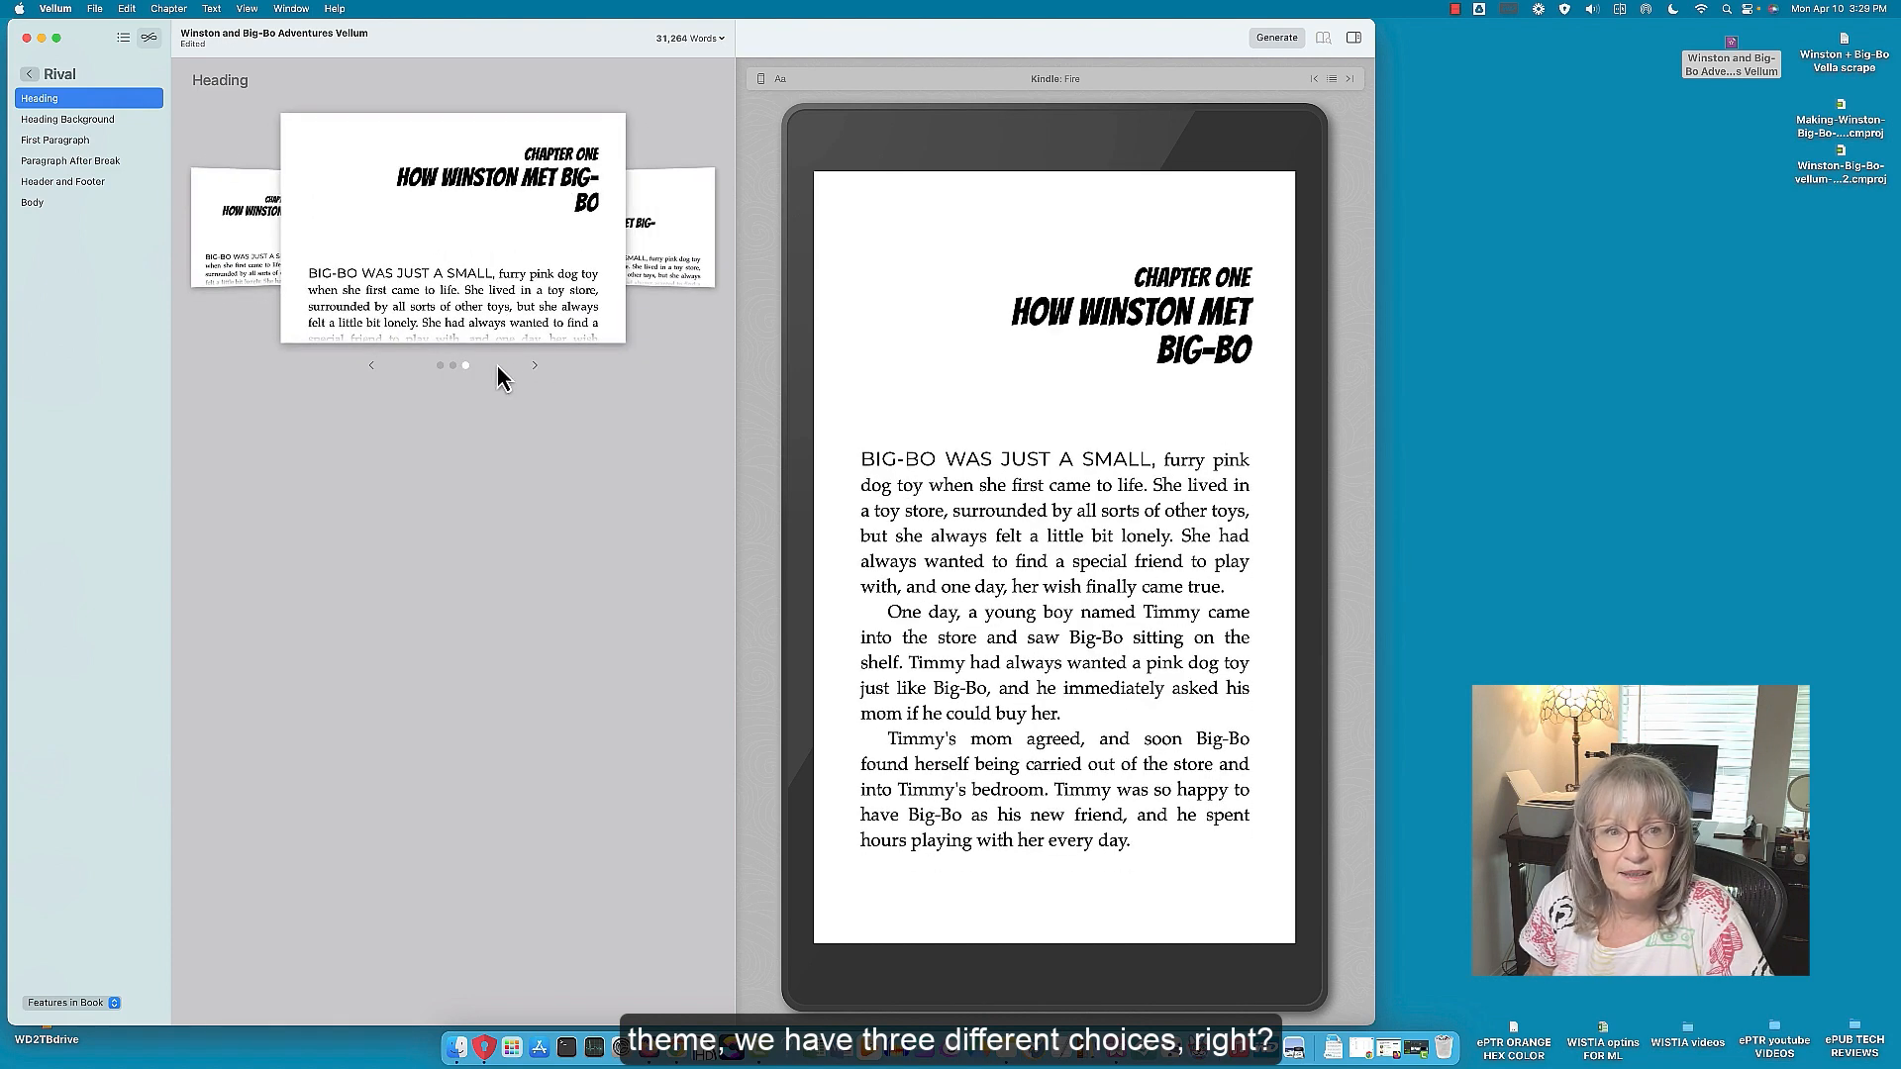
click(372, 366)
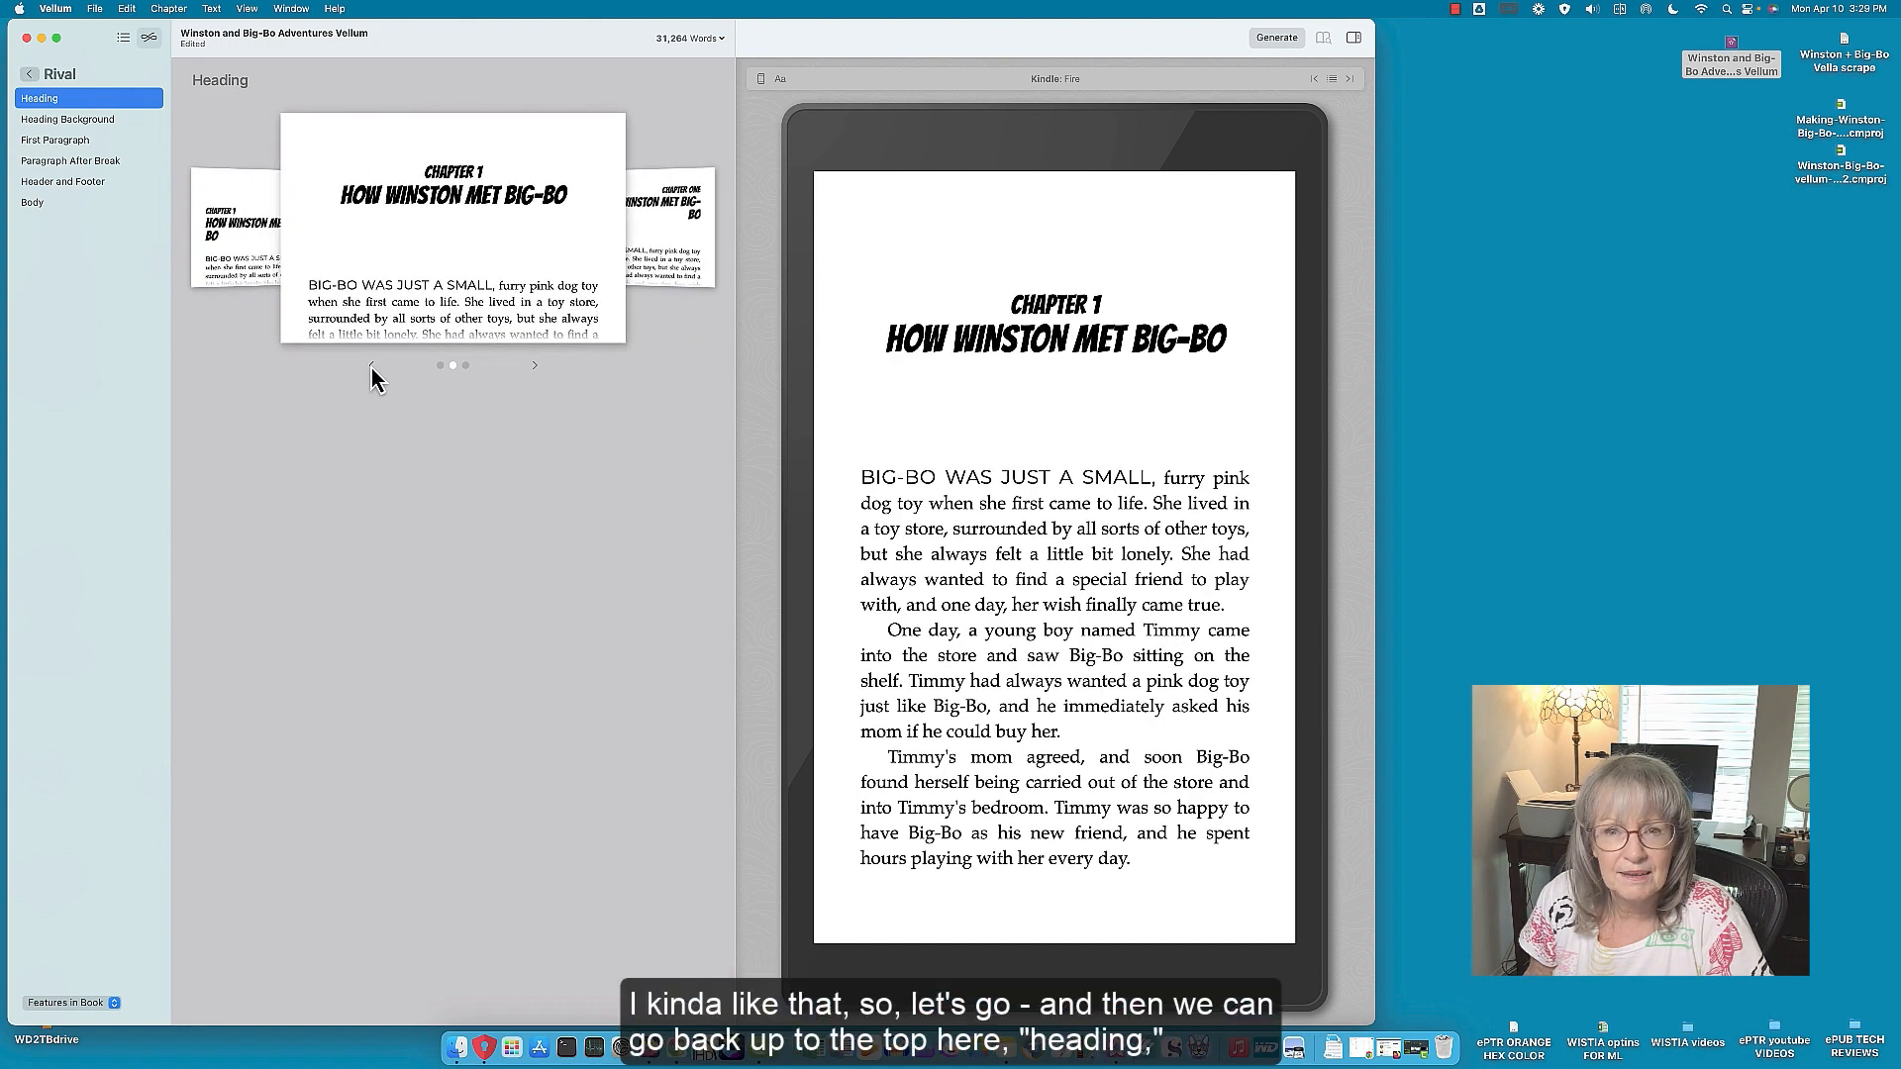
click(372, 366)
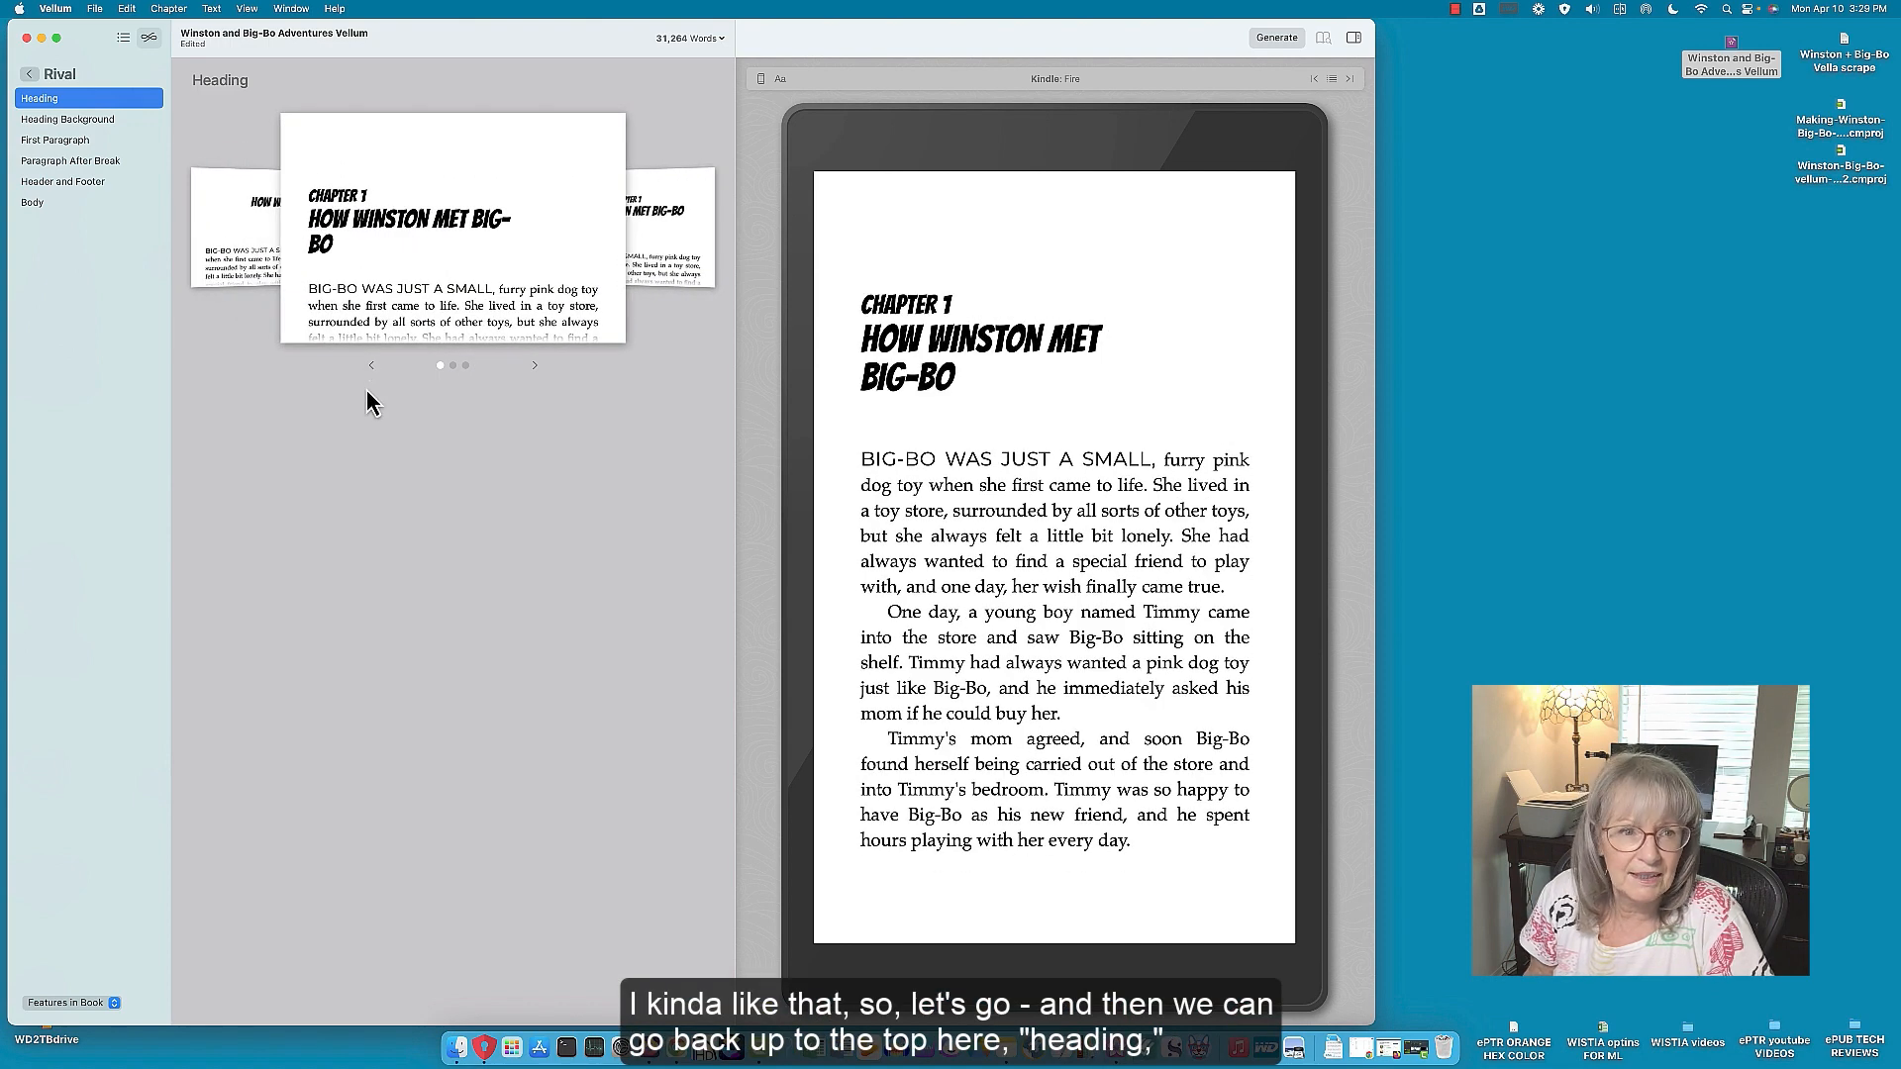
click(69, 123)
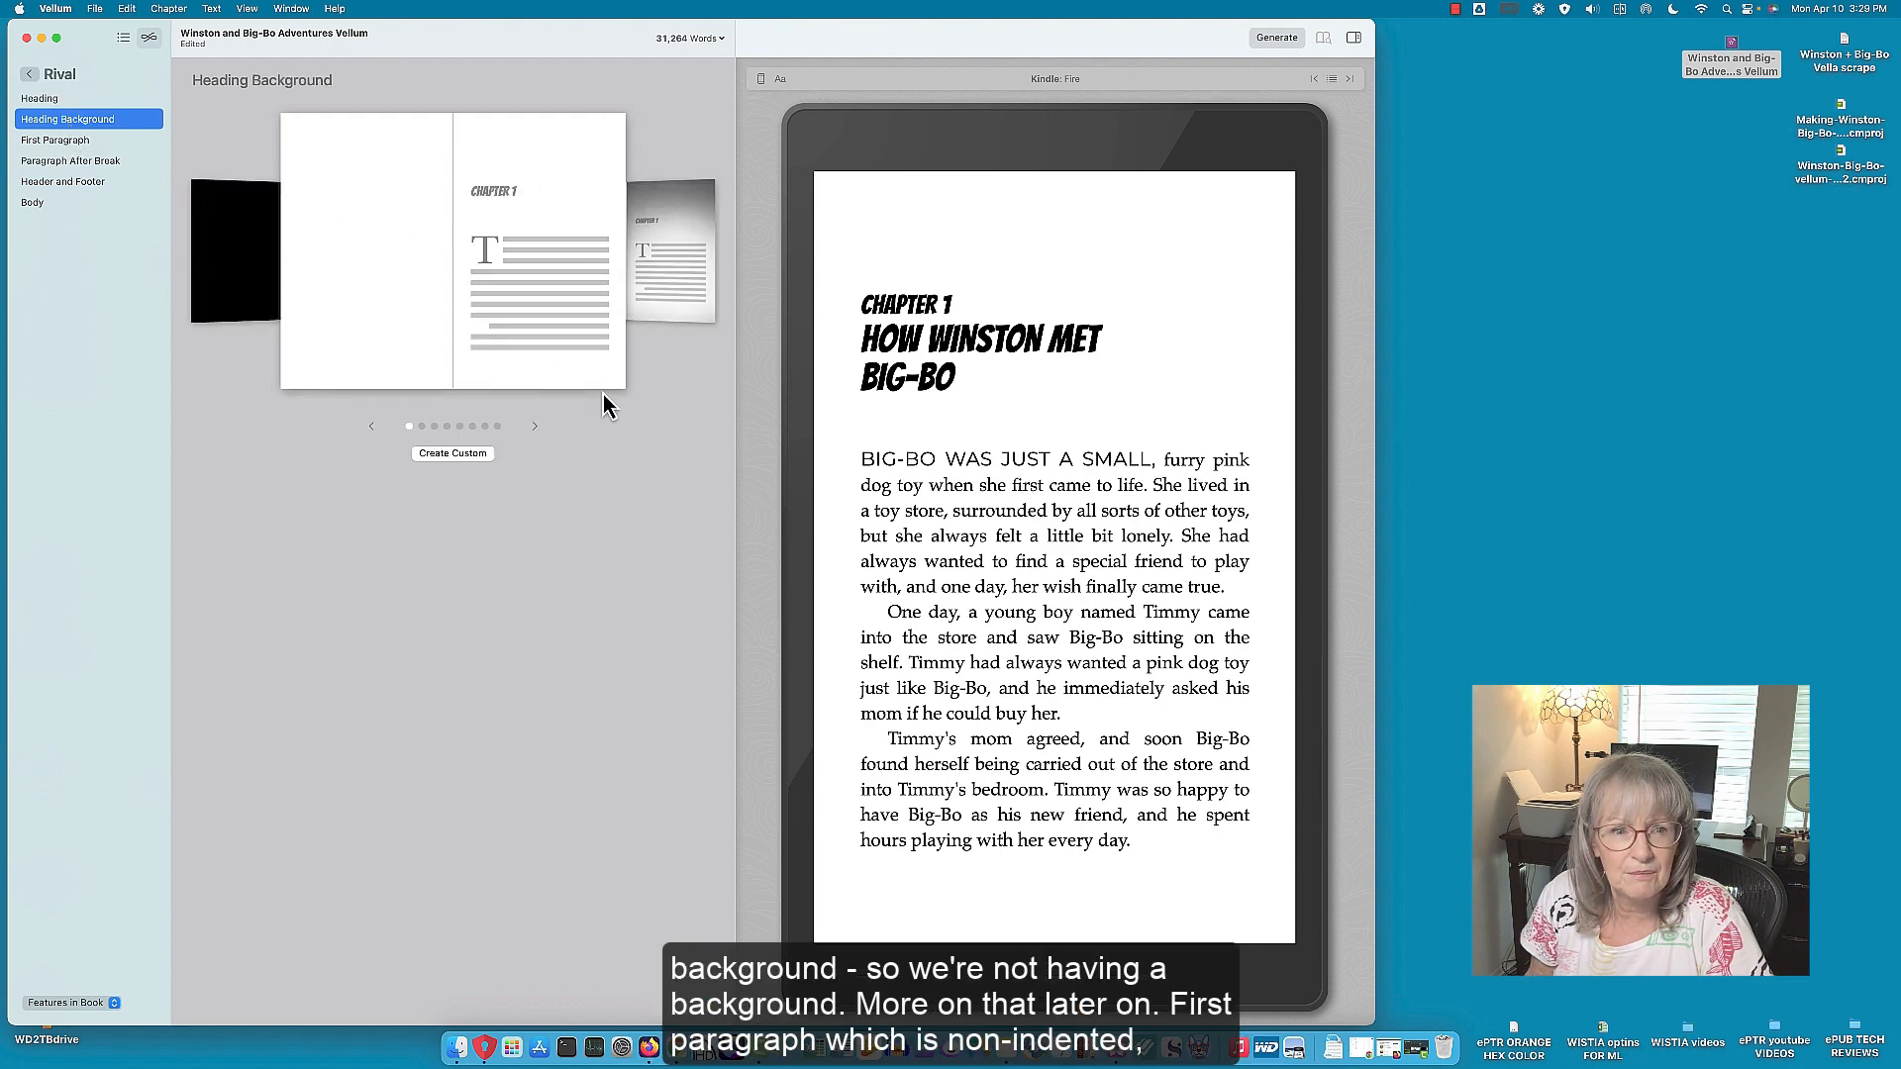
Step: Set Rival's First Paragraph style to the plain first option, without a drop cap, capitals or small caps
click(67, 140)
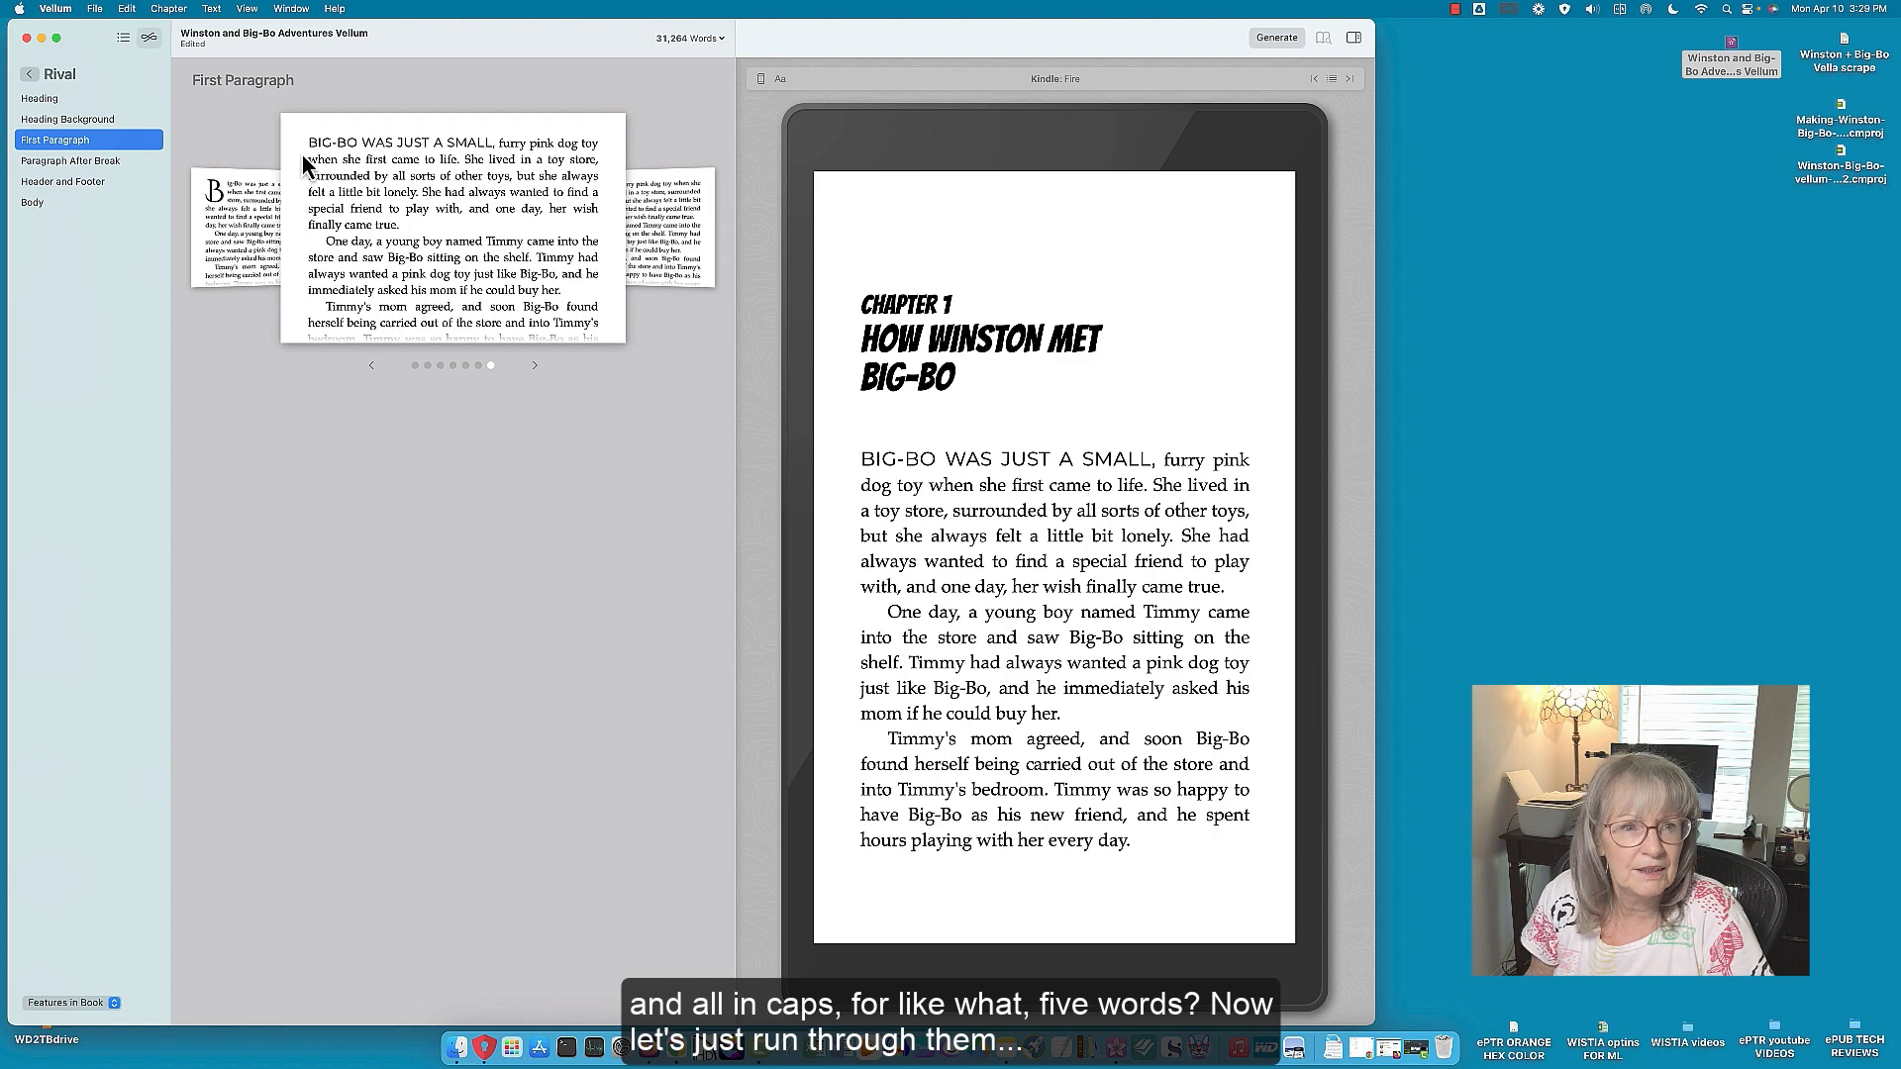
click(370, 368)
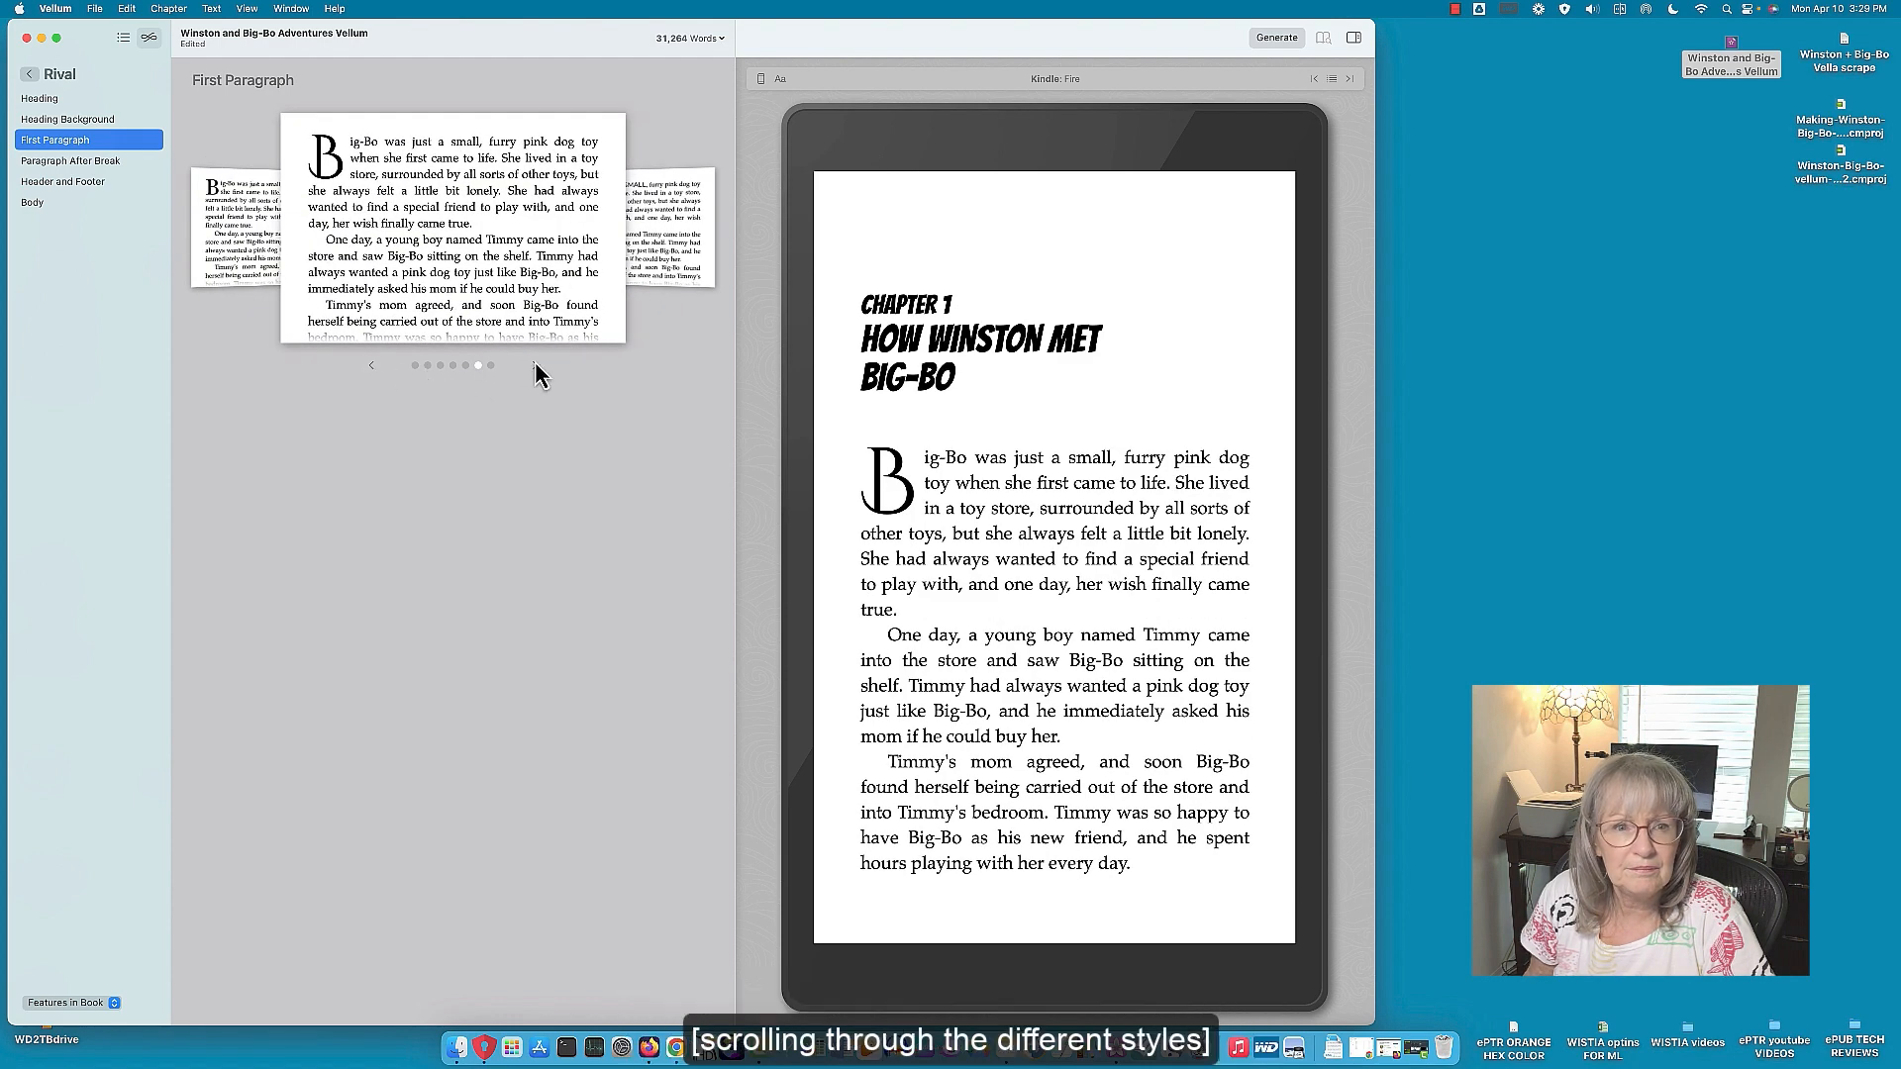
click(372, 367)
click(371, 366)
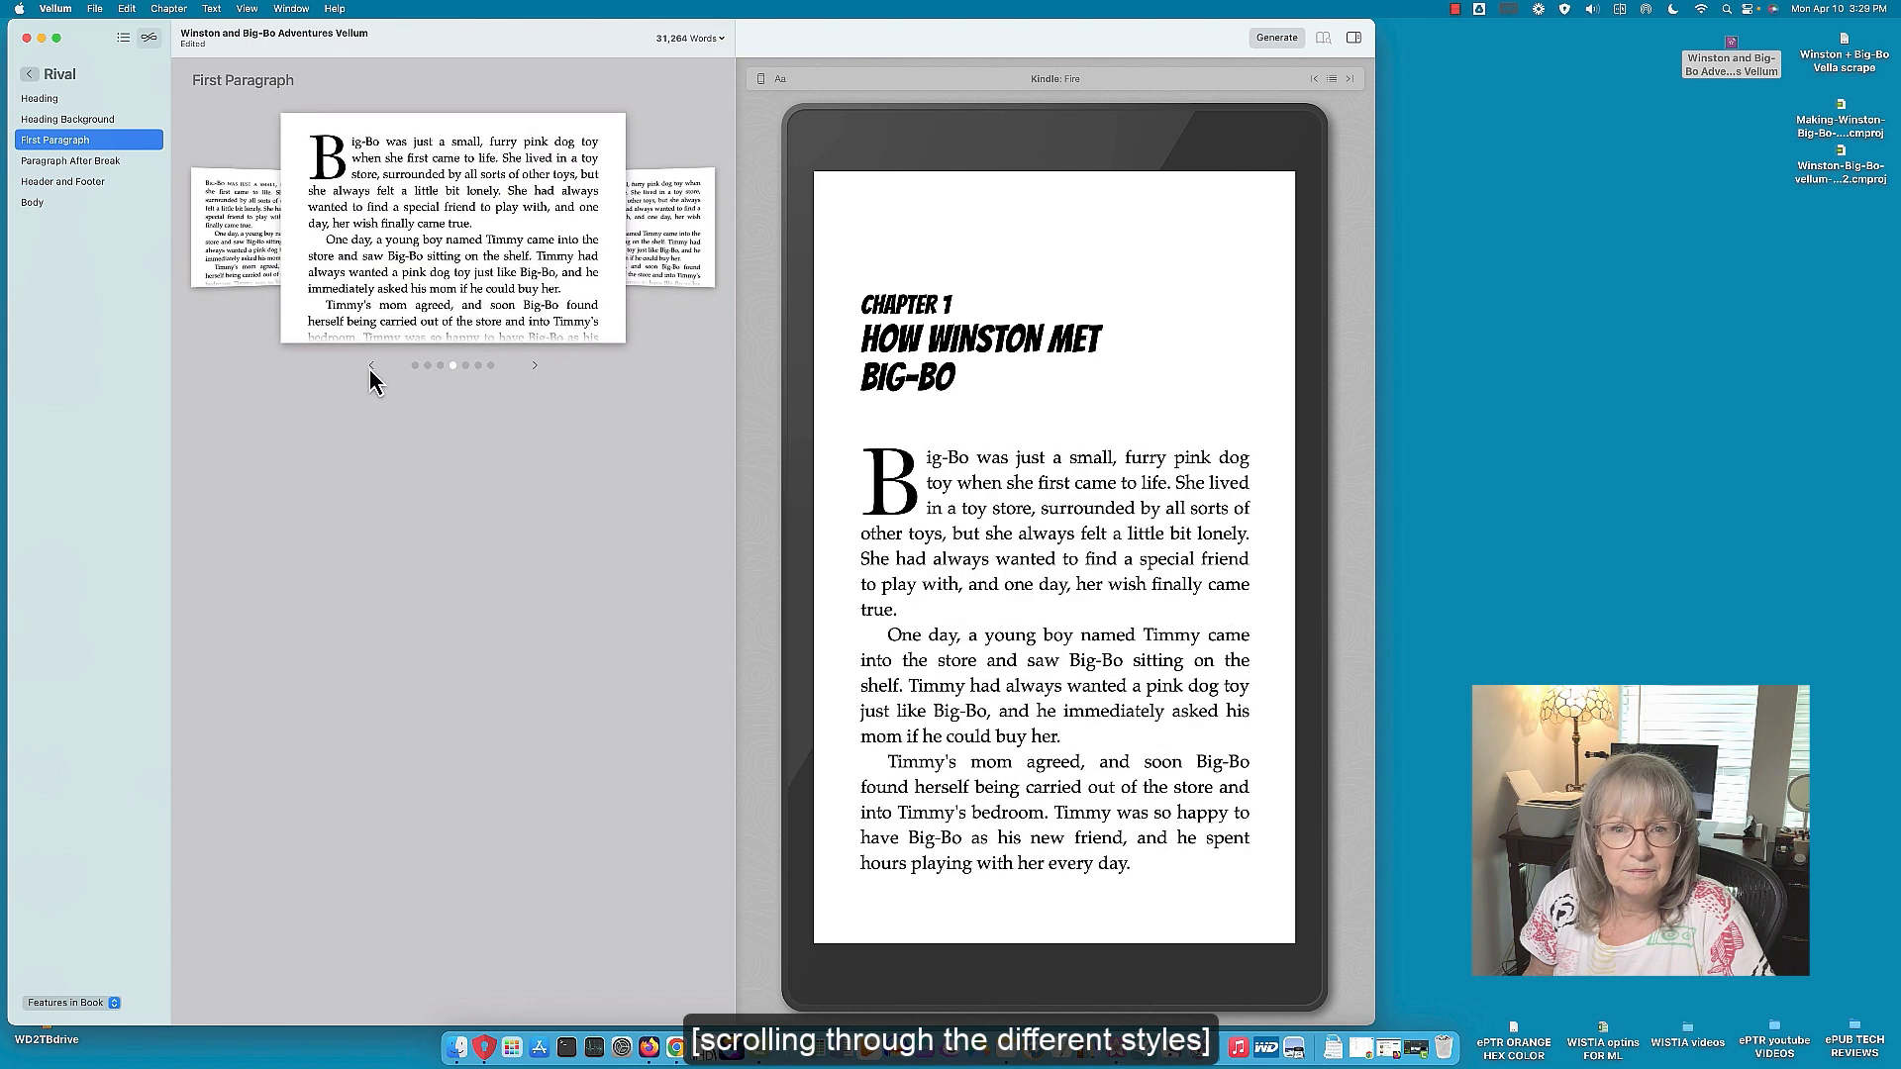
click(371, 366)
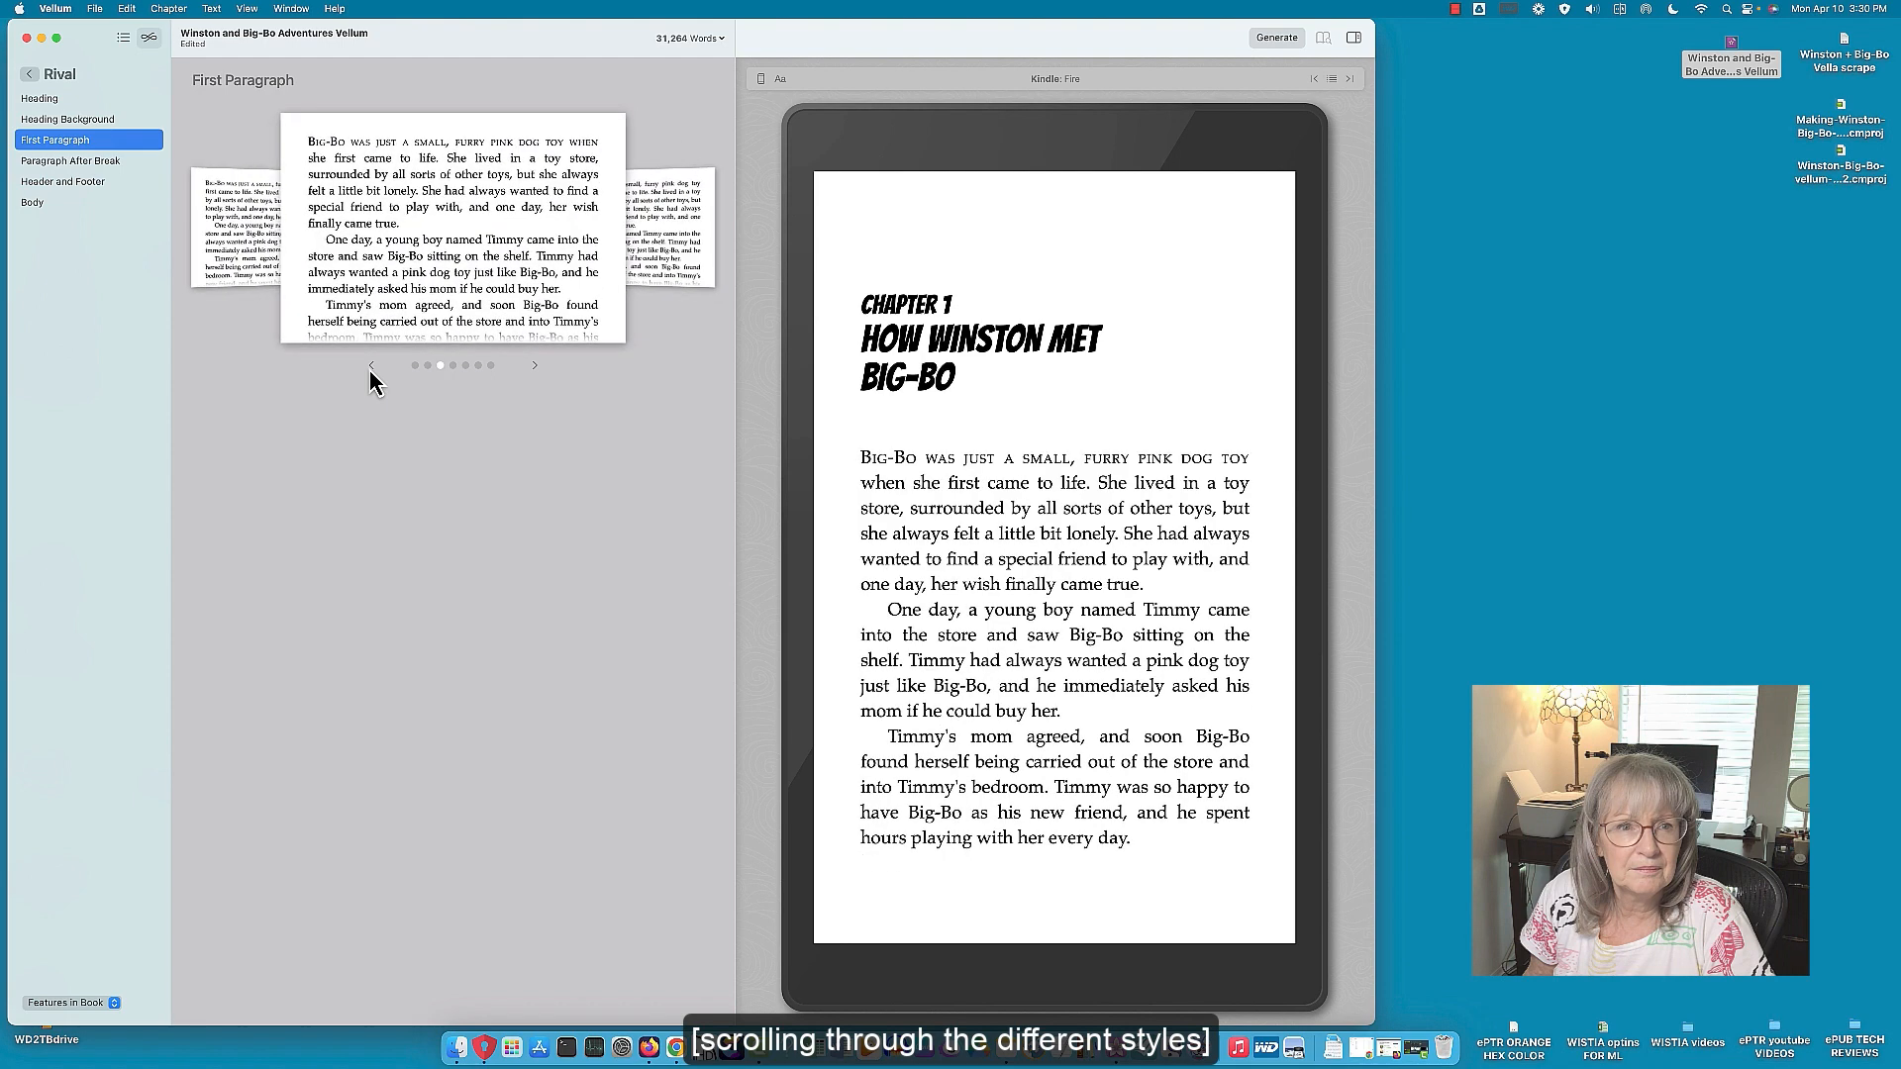
click(369, 372)
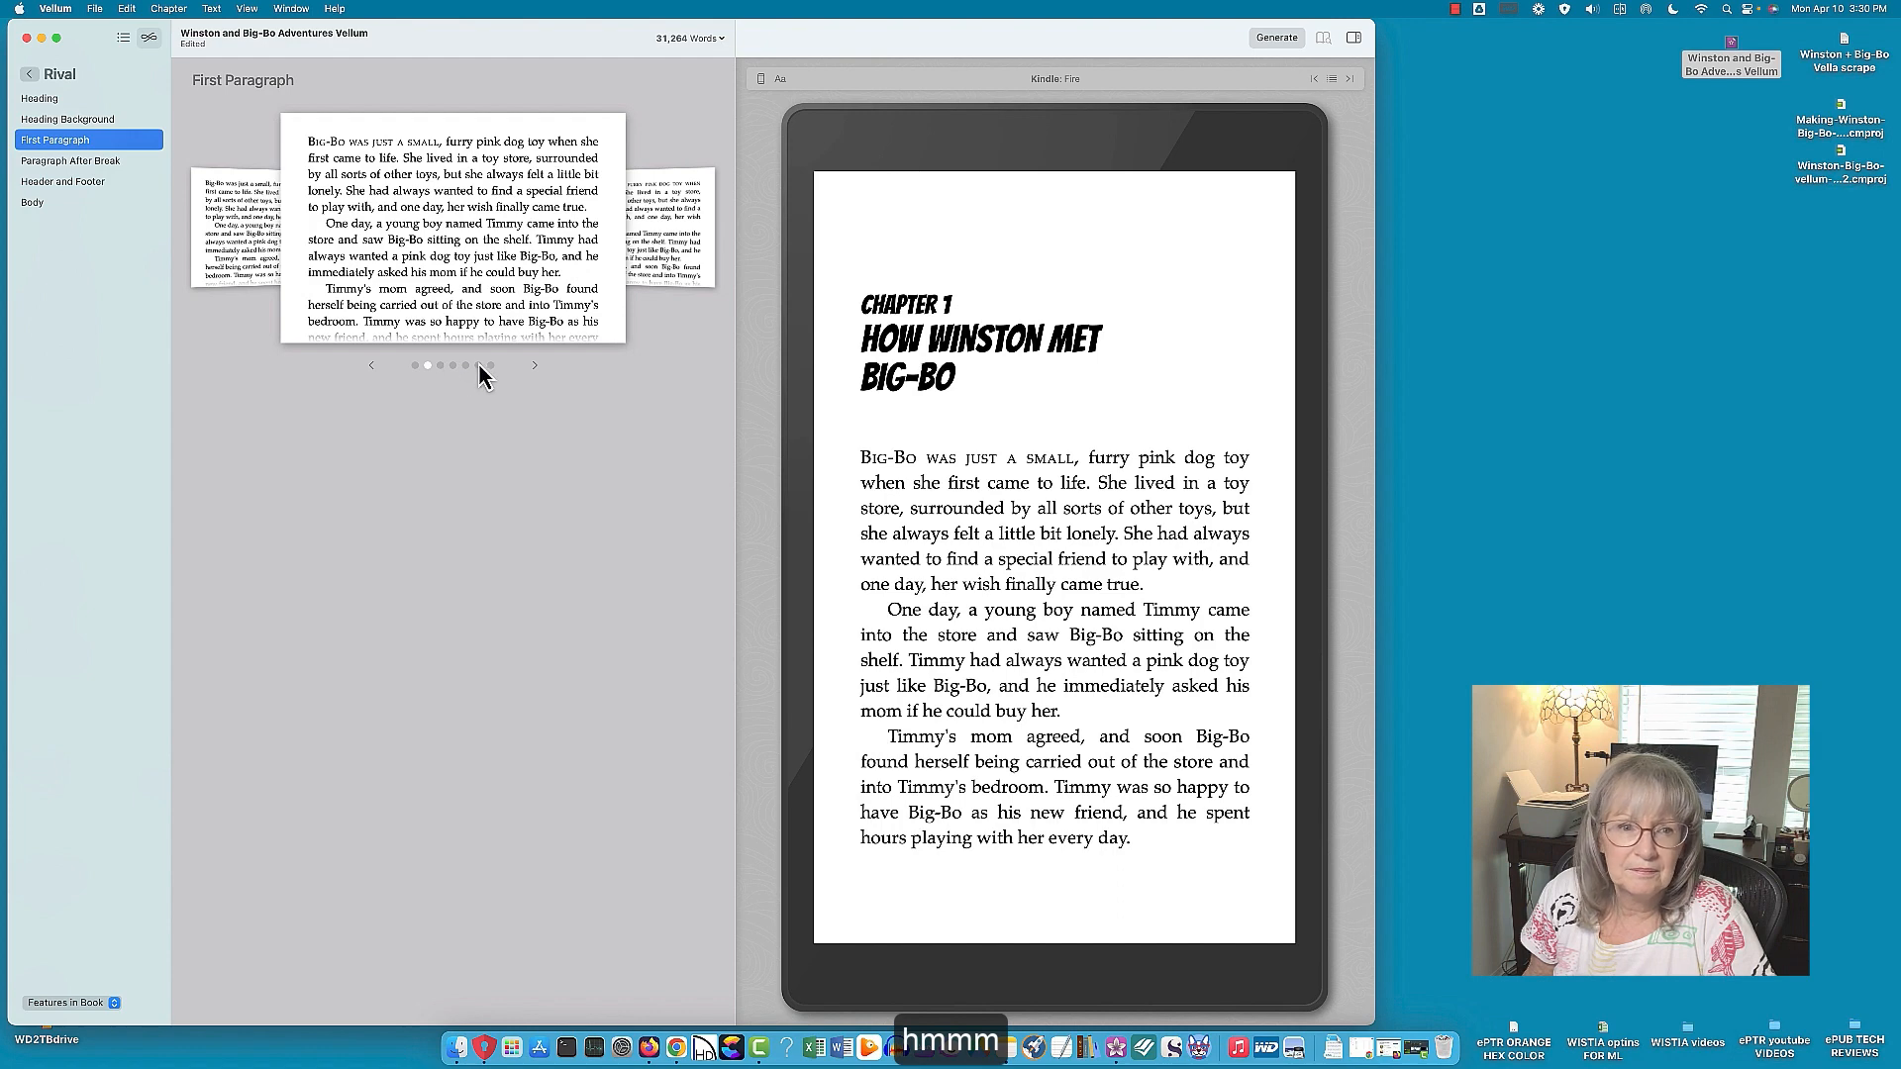
click(371, 365)
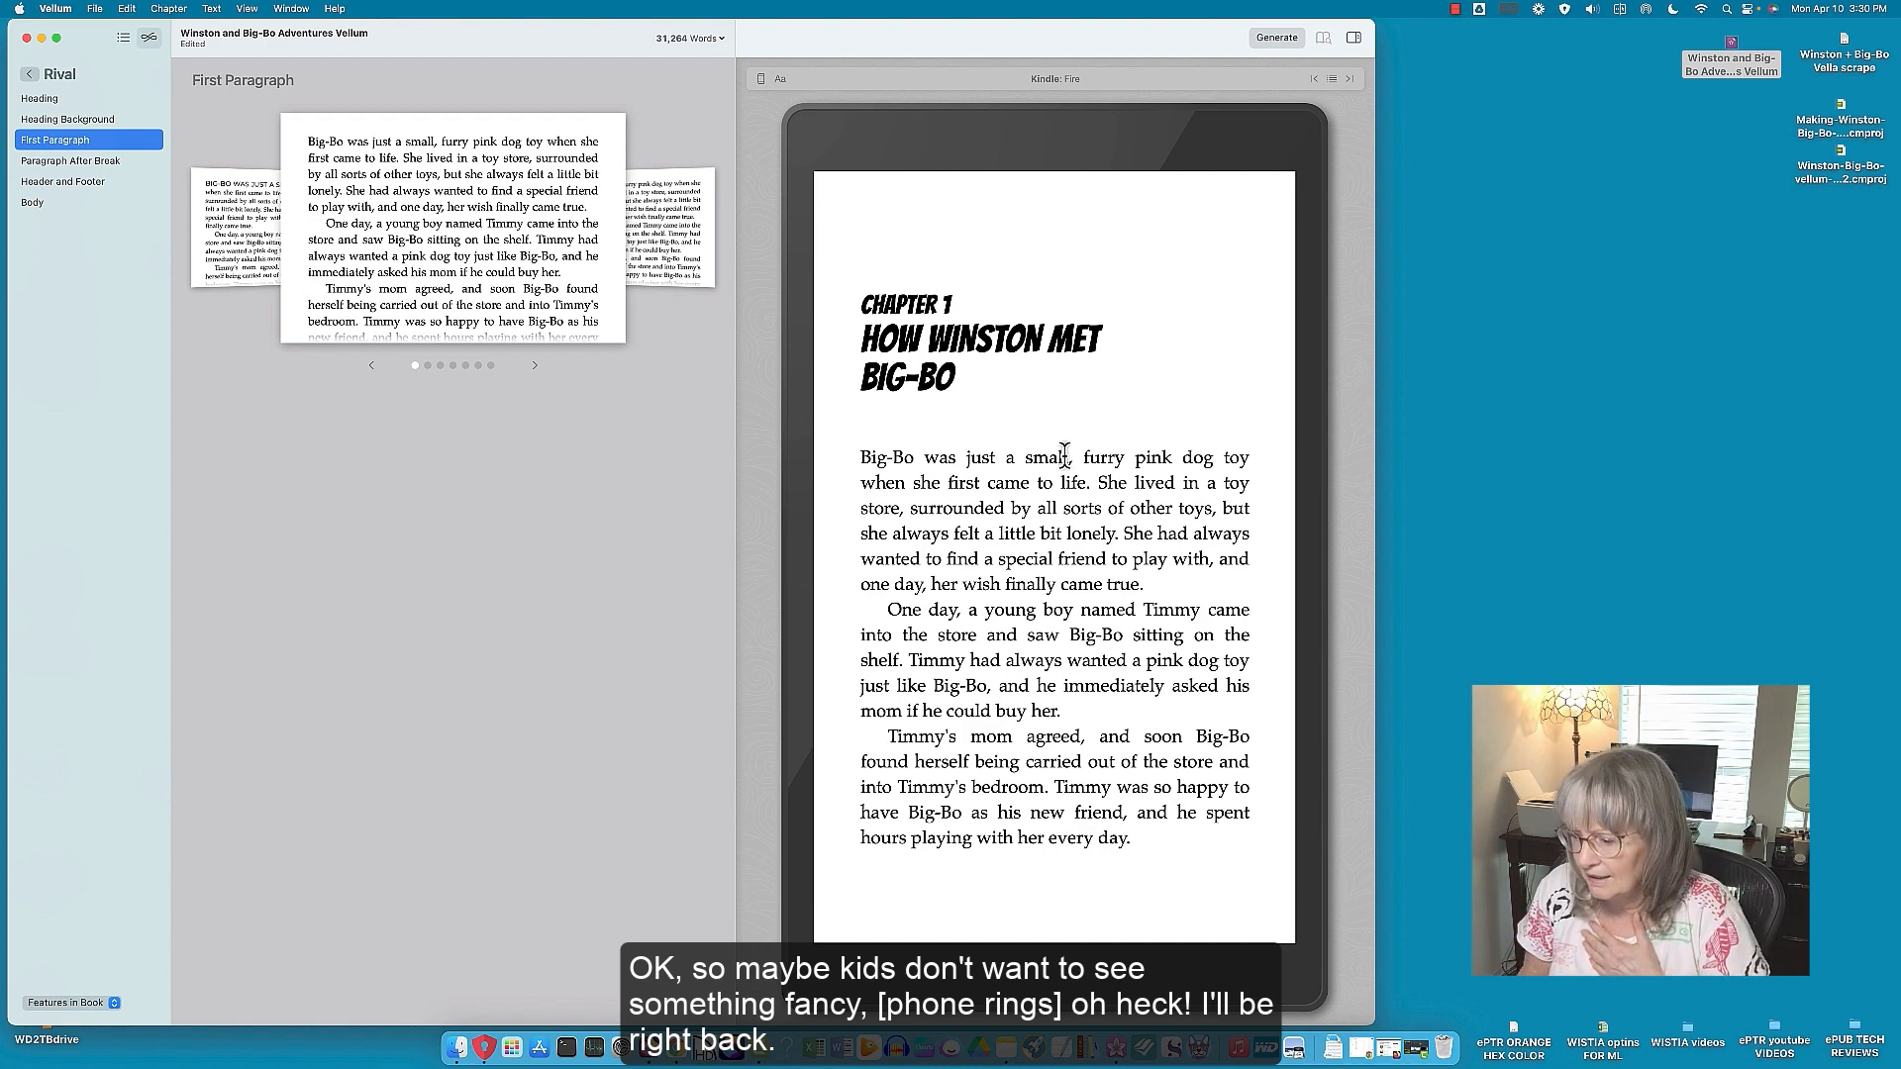
click(1455, 9)
click(1488, 47)
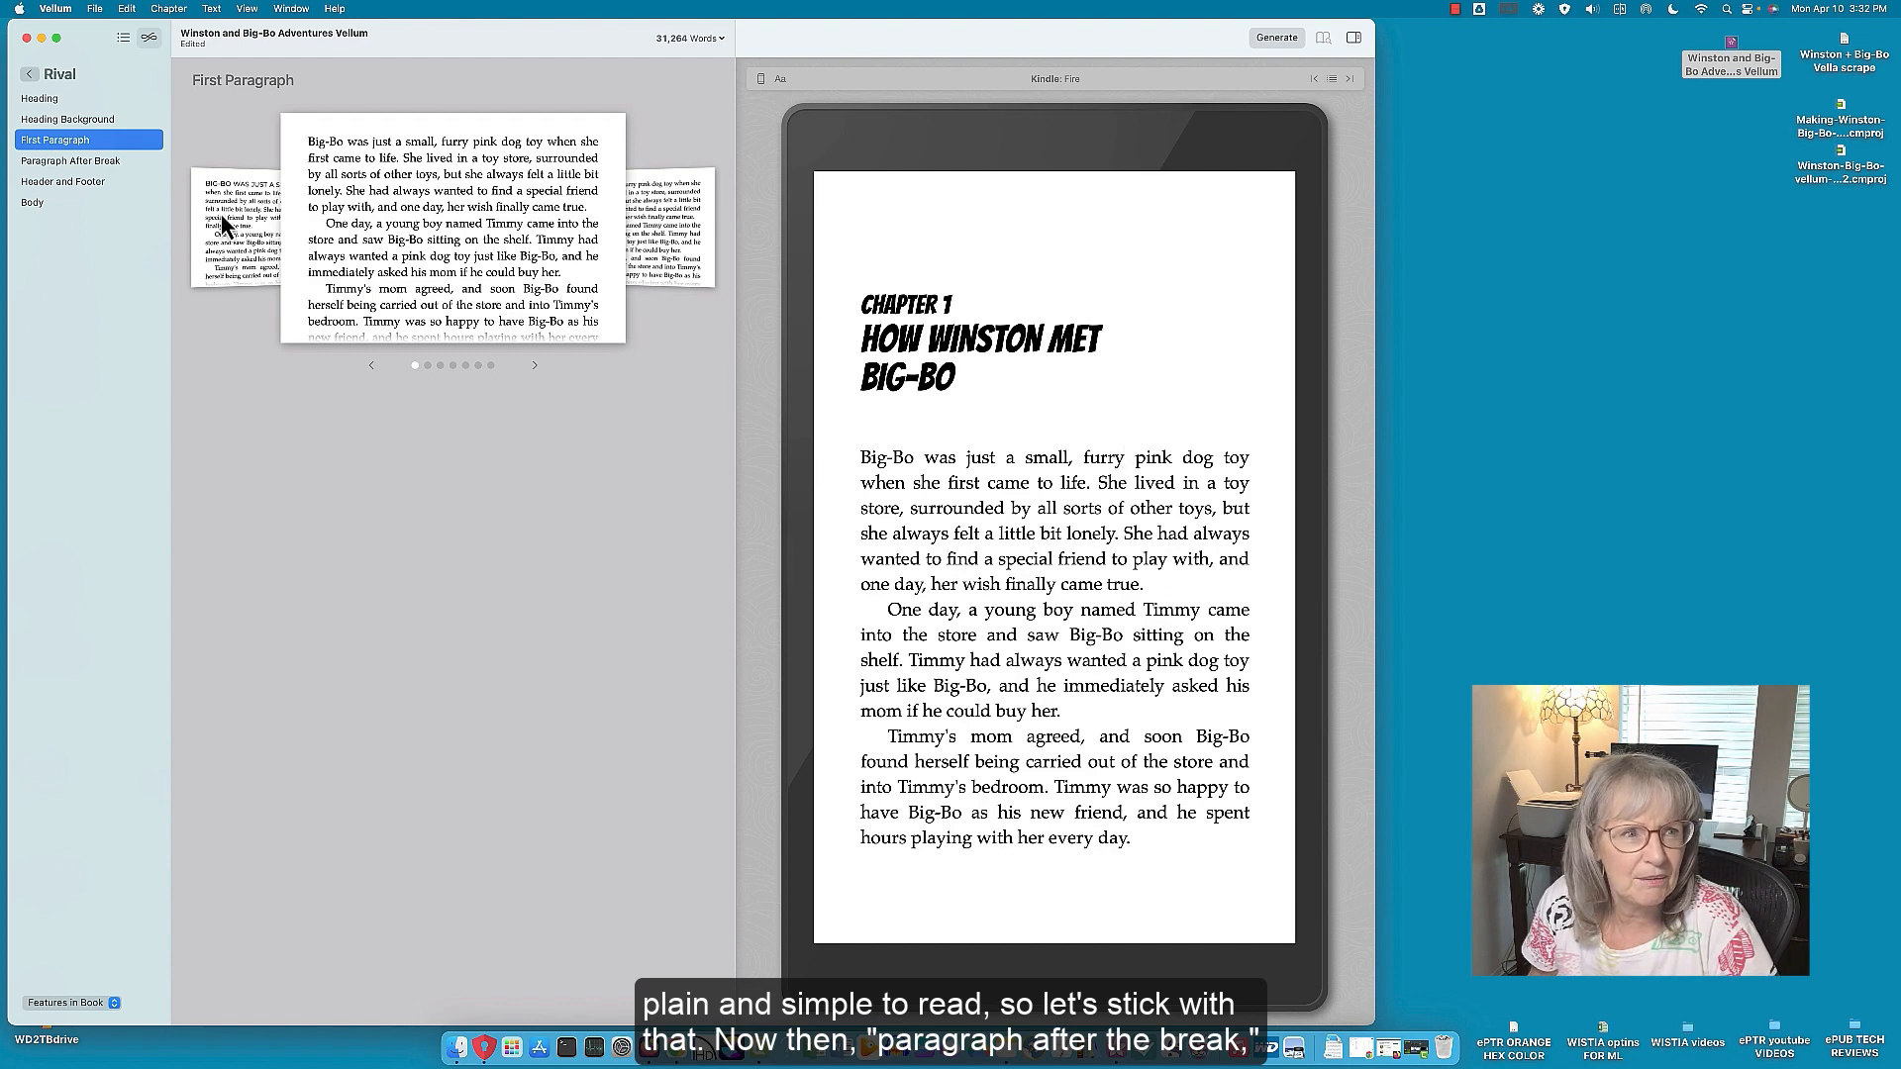
Step: Compare Rival's Paragraph After Break styles and return to the plain first option without a drop cap, capitals or small caps
click(105, 162)
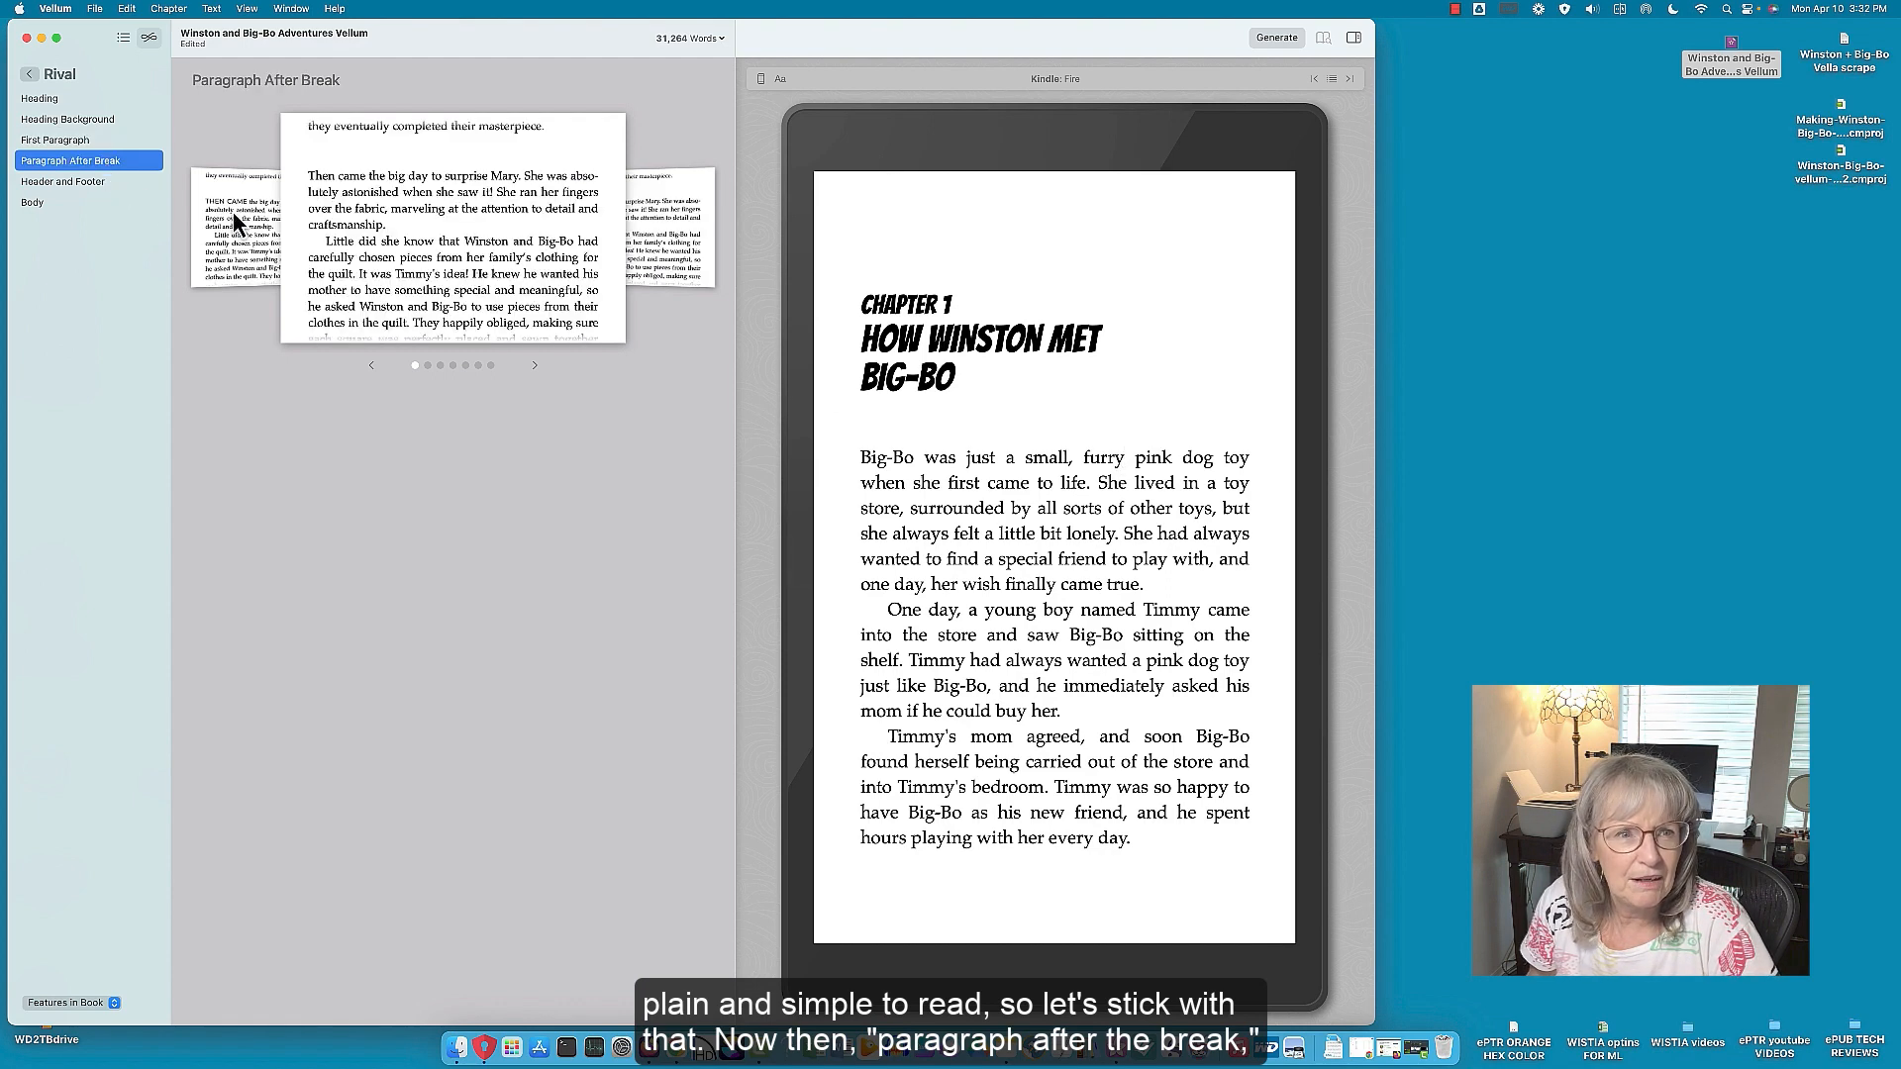
click(533, 366)
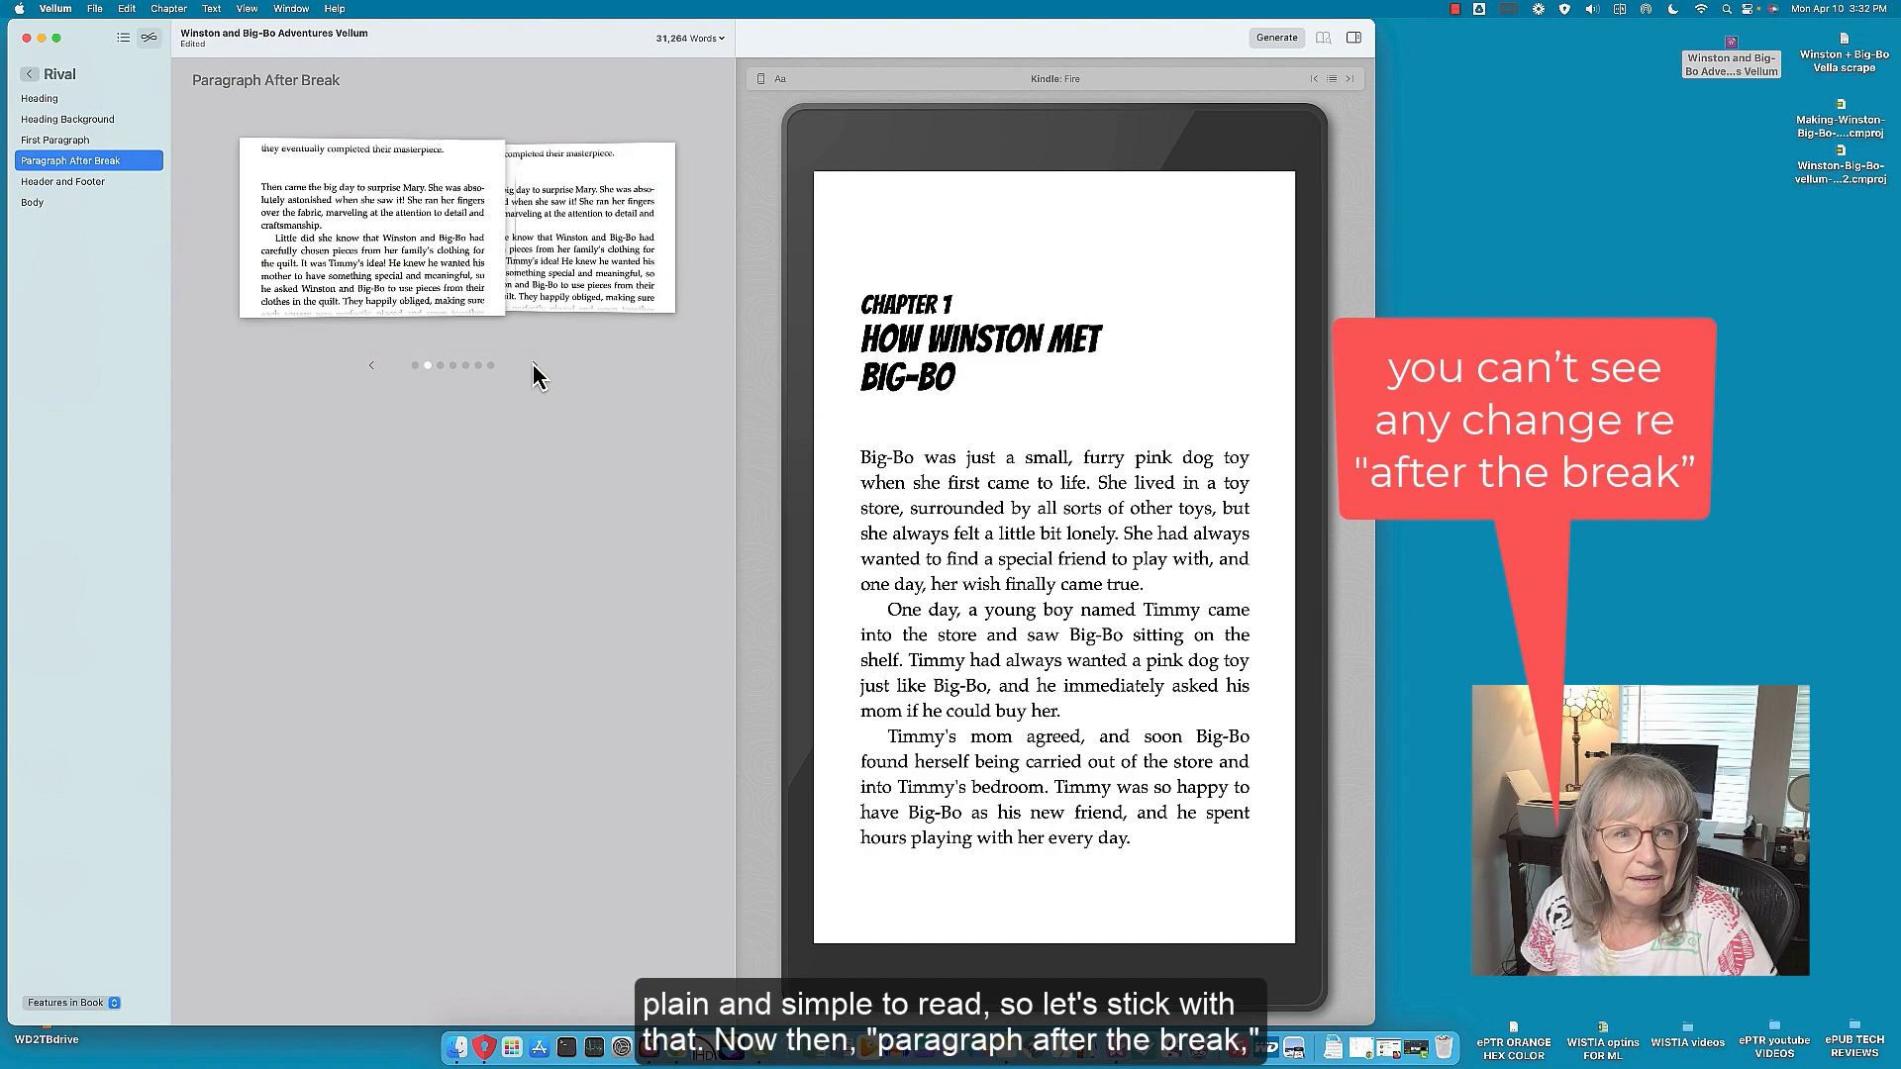
click(534, 365)
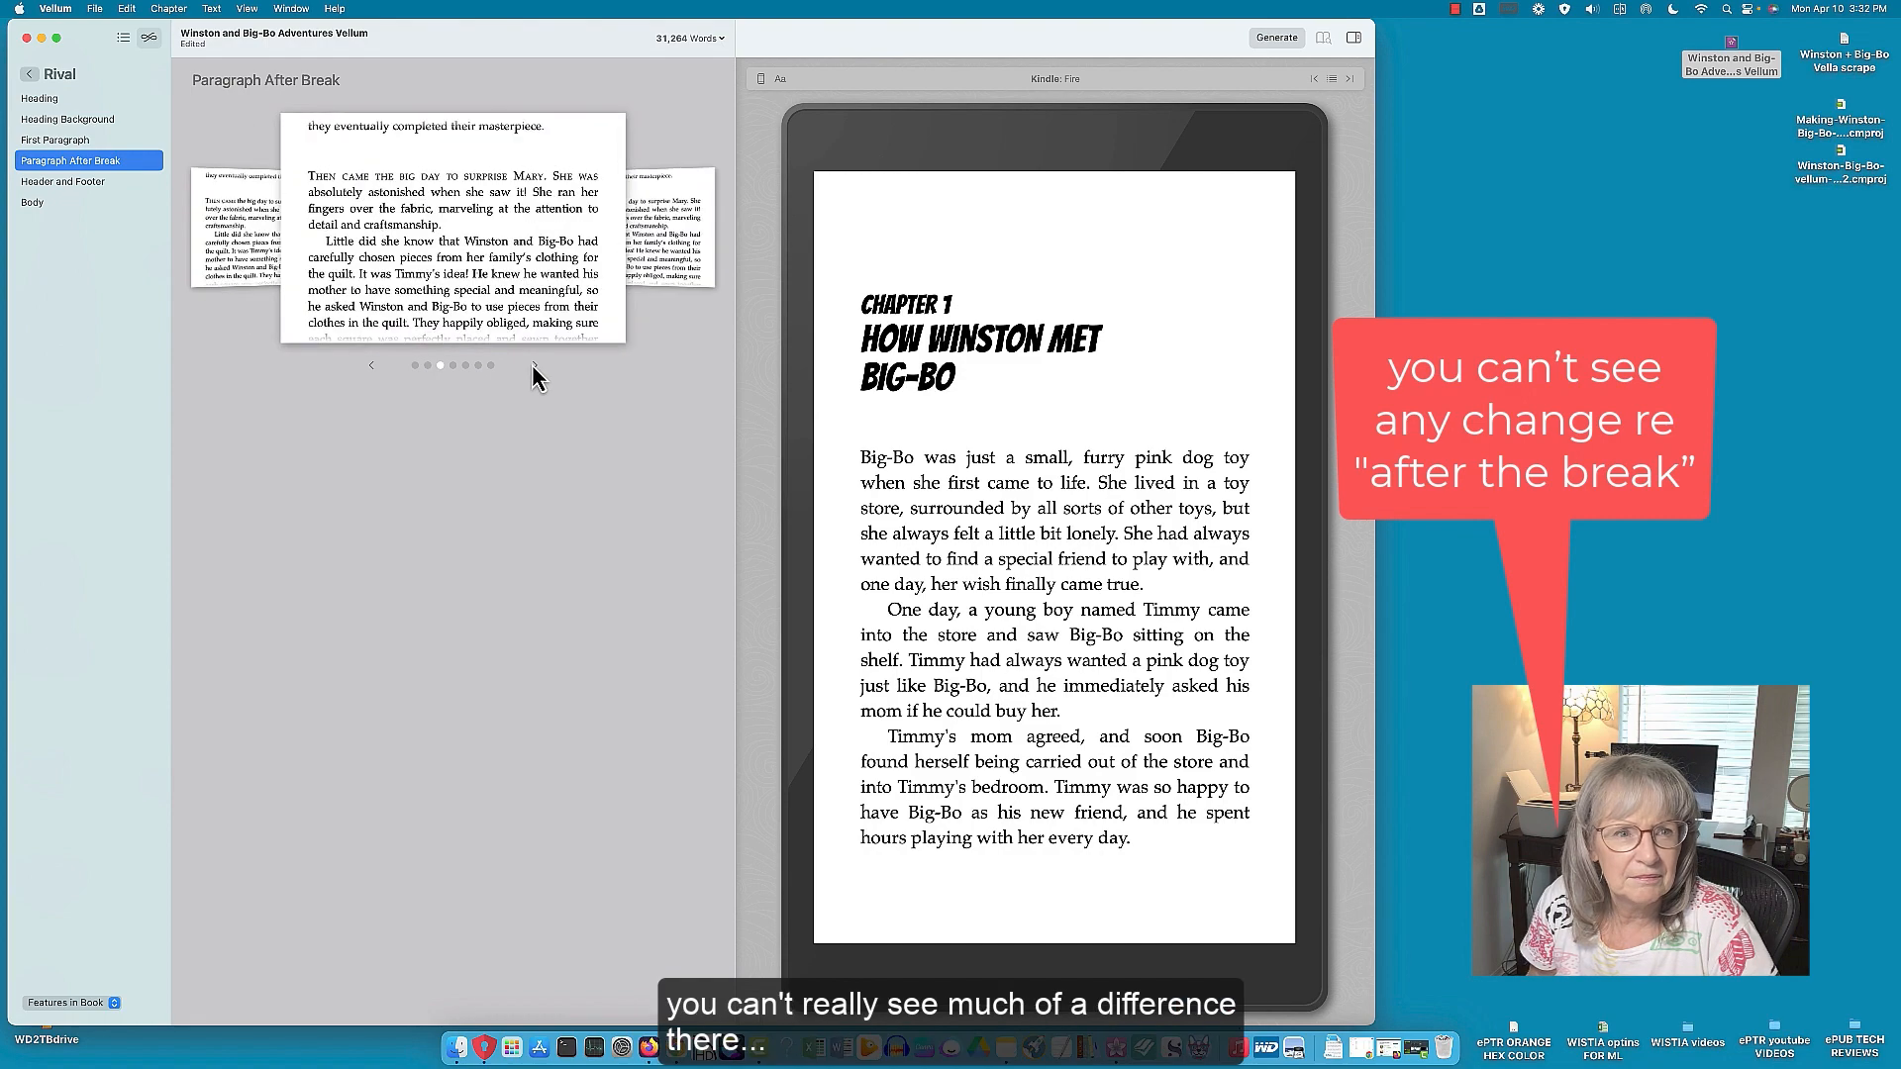
click(534, 365)
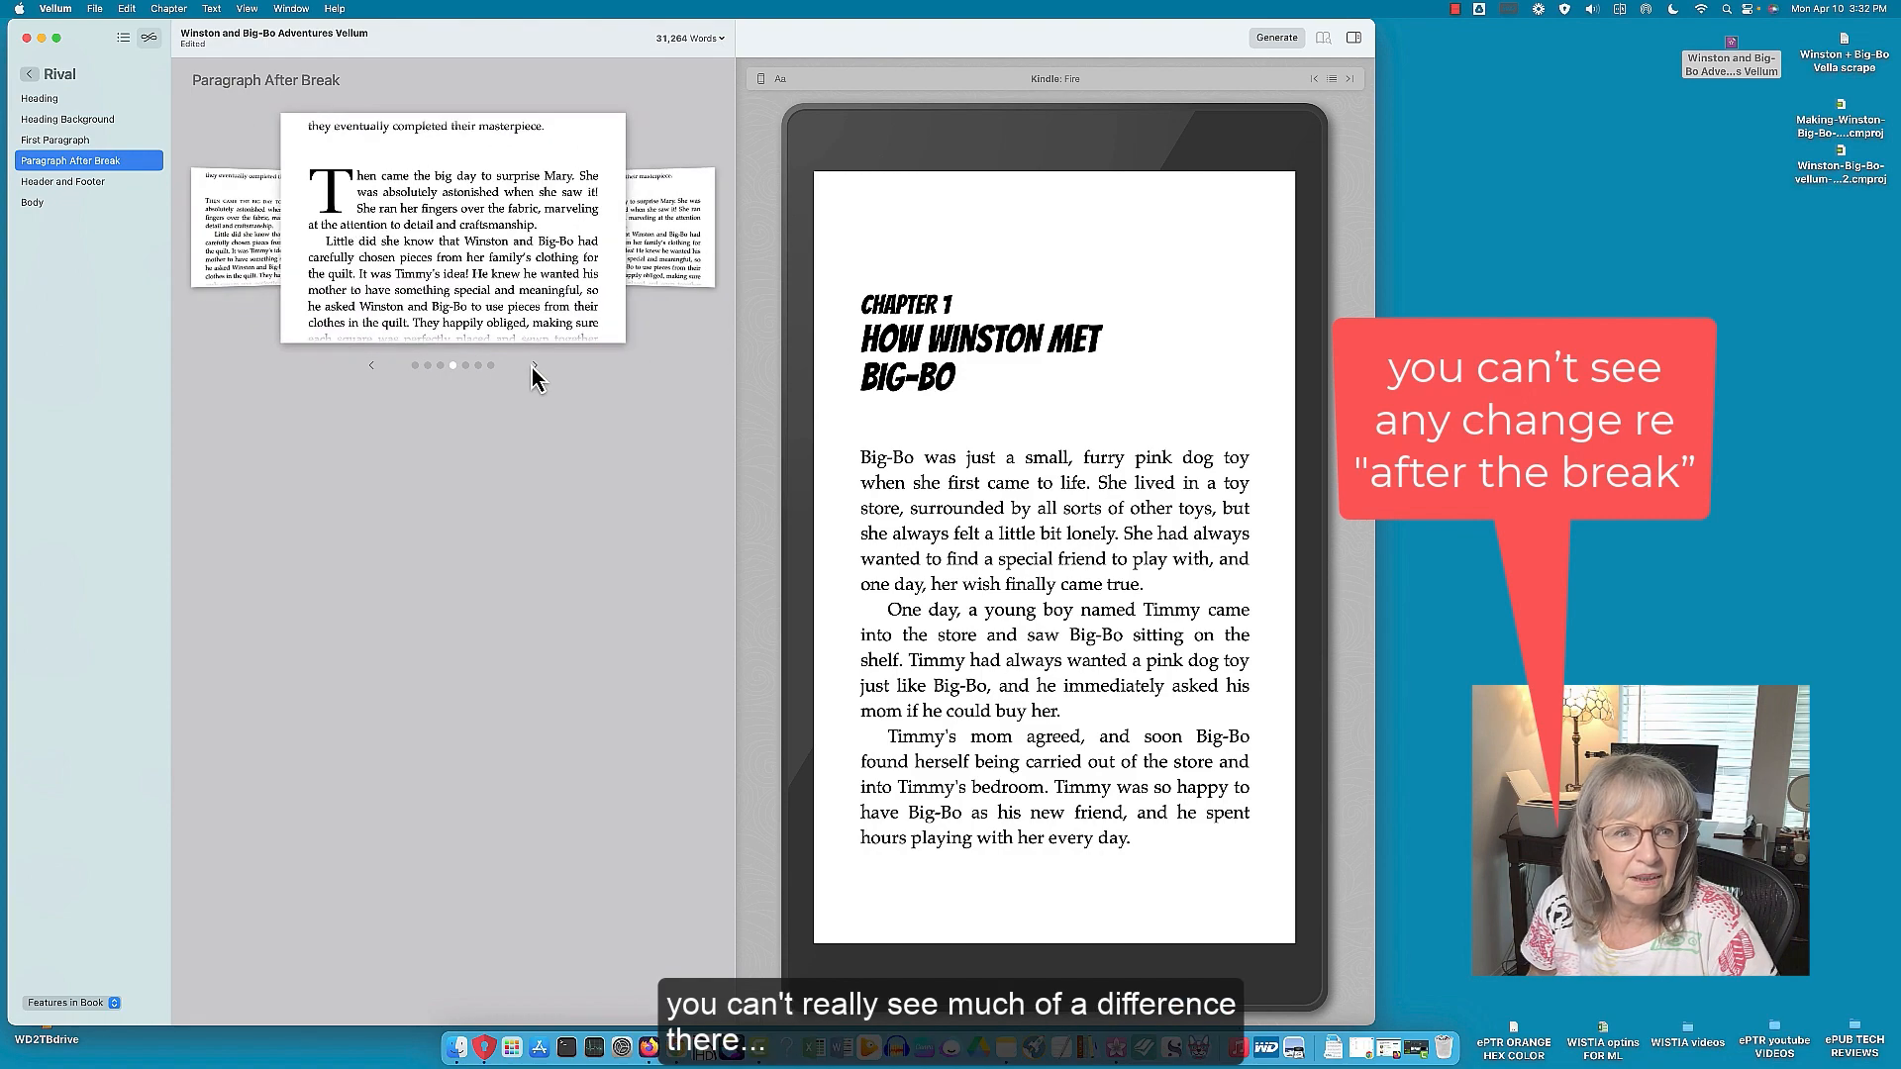
click(534, 366)
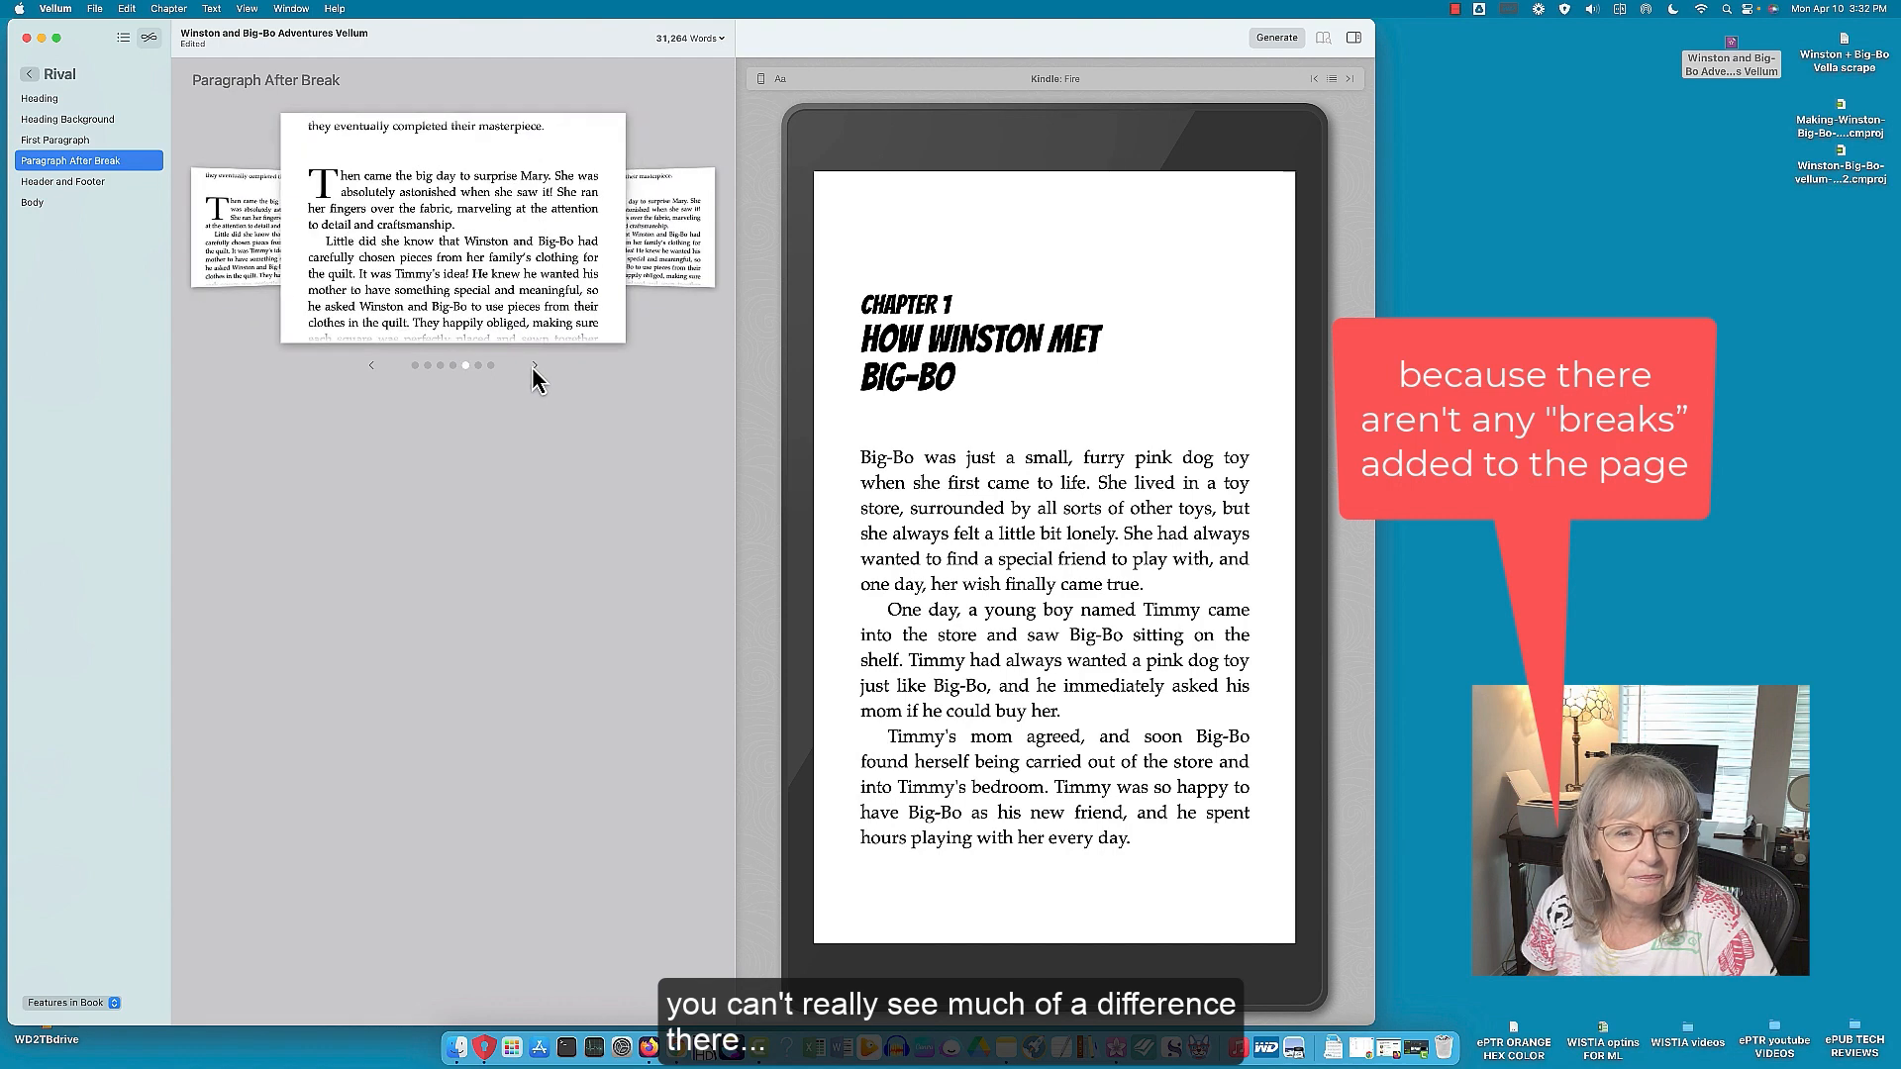
click(534, 365)
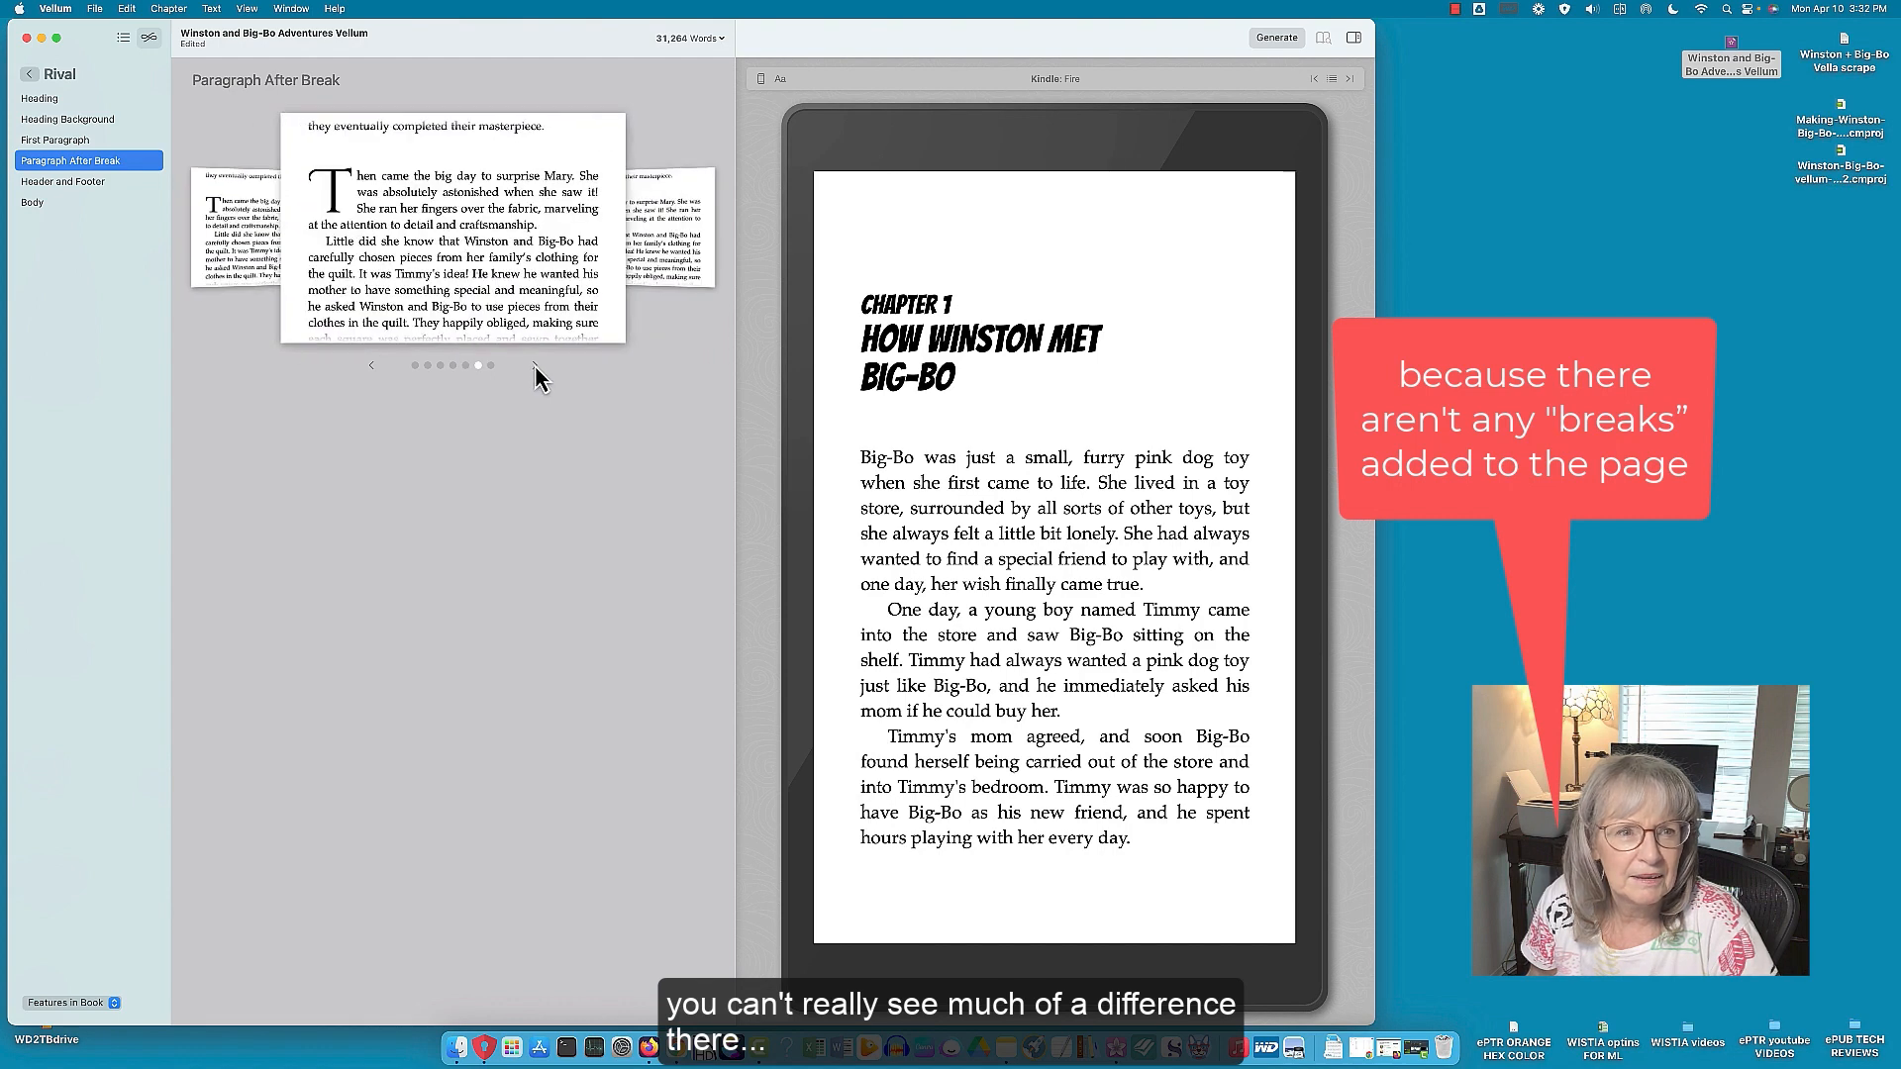
click(533, 365)
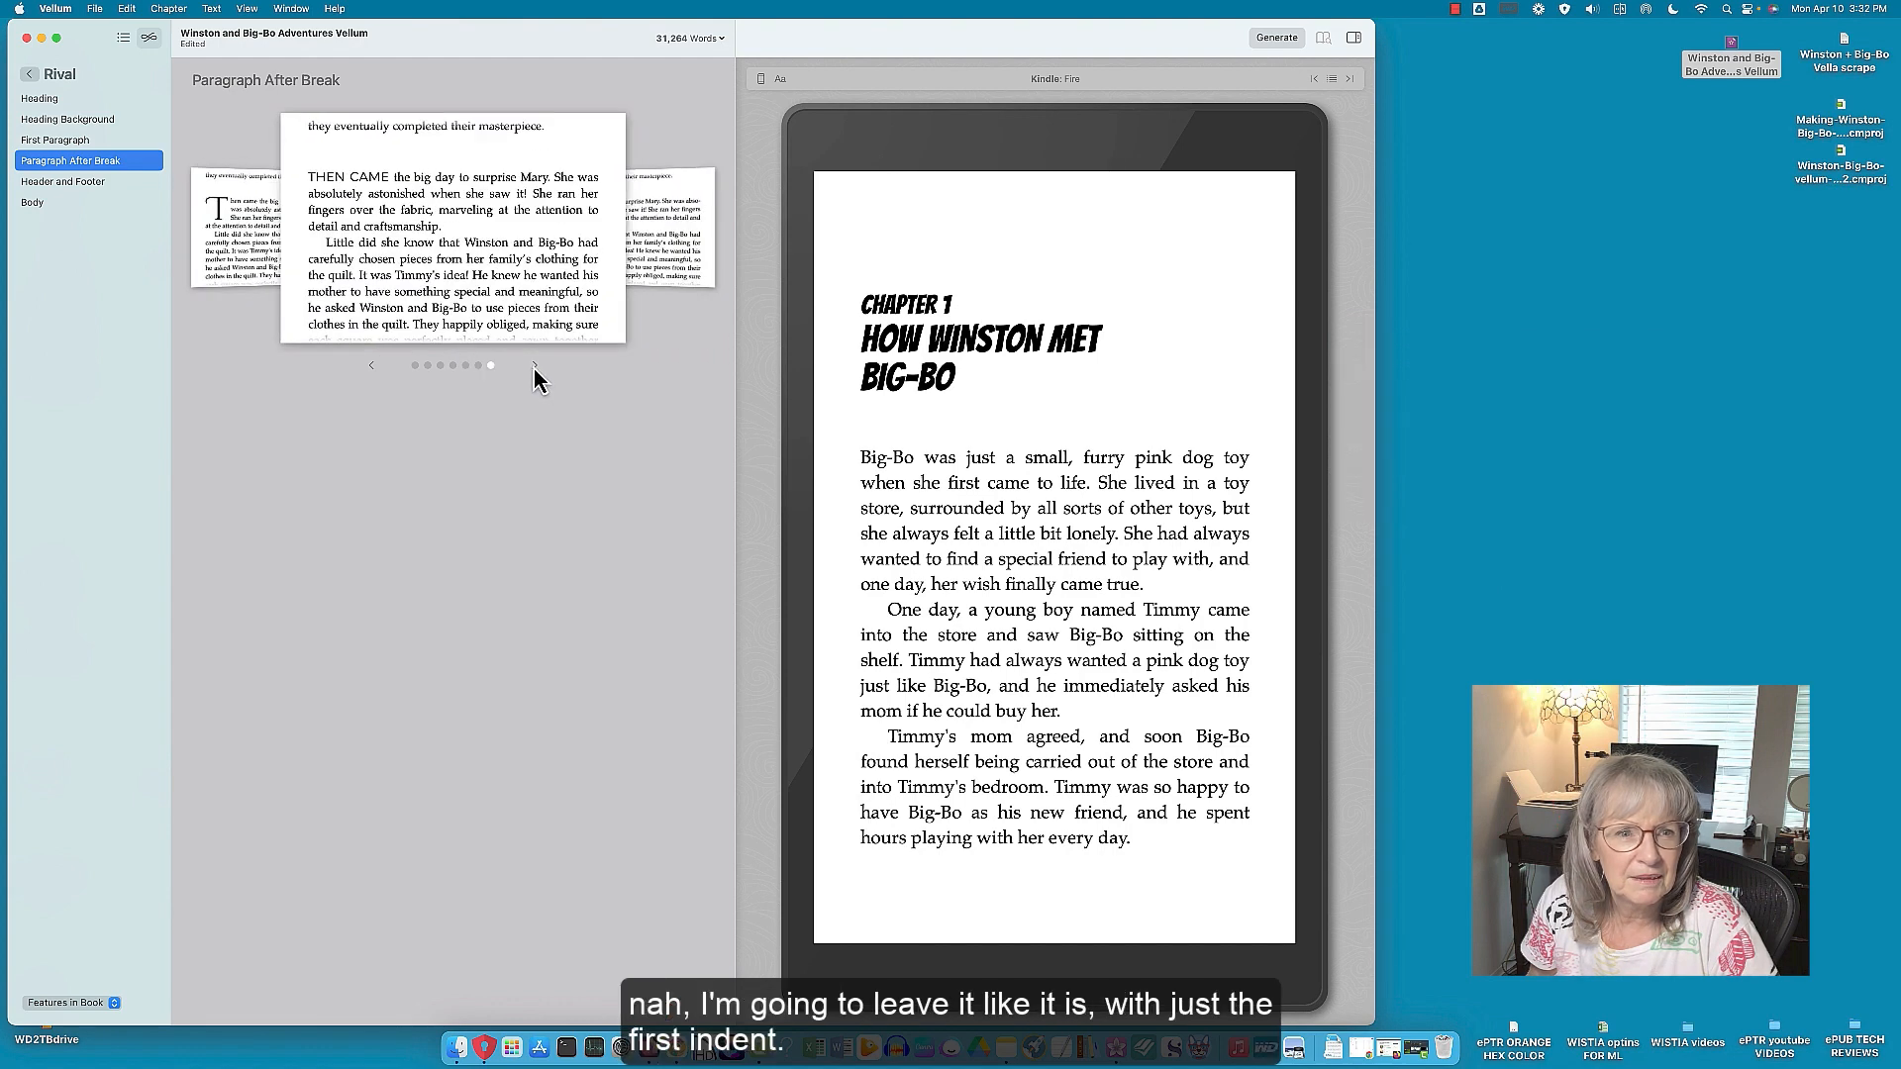
click(534, 365)
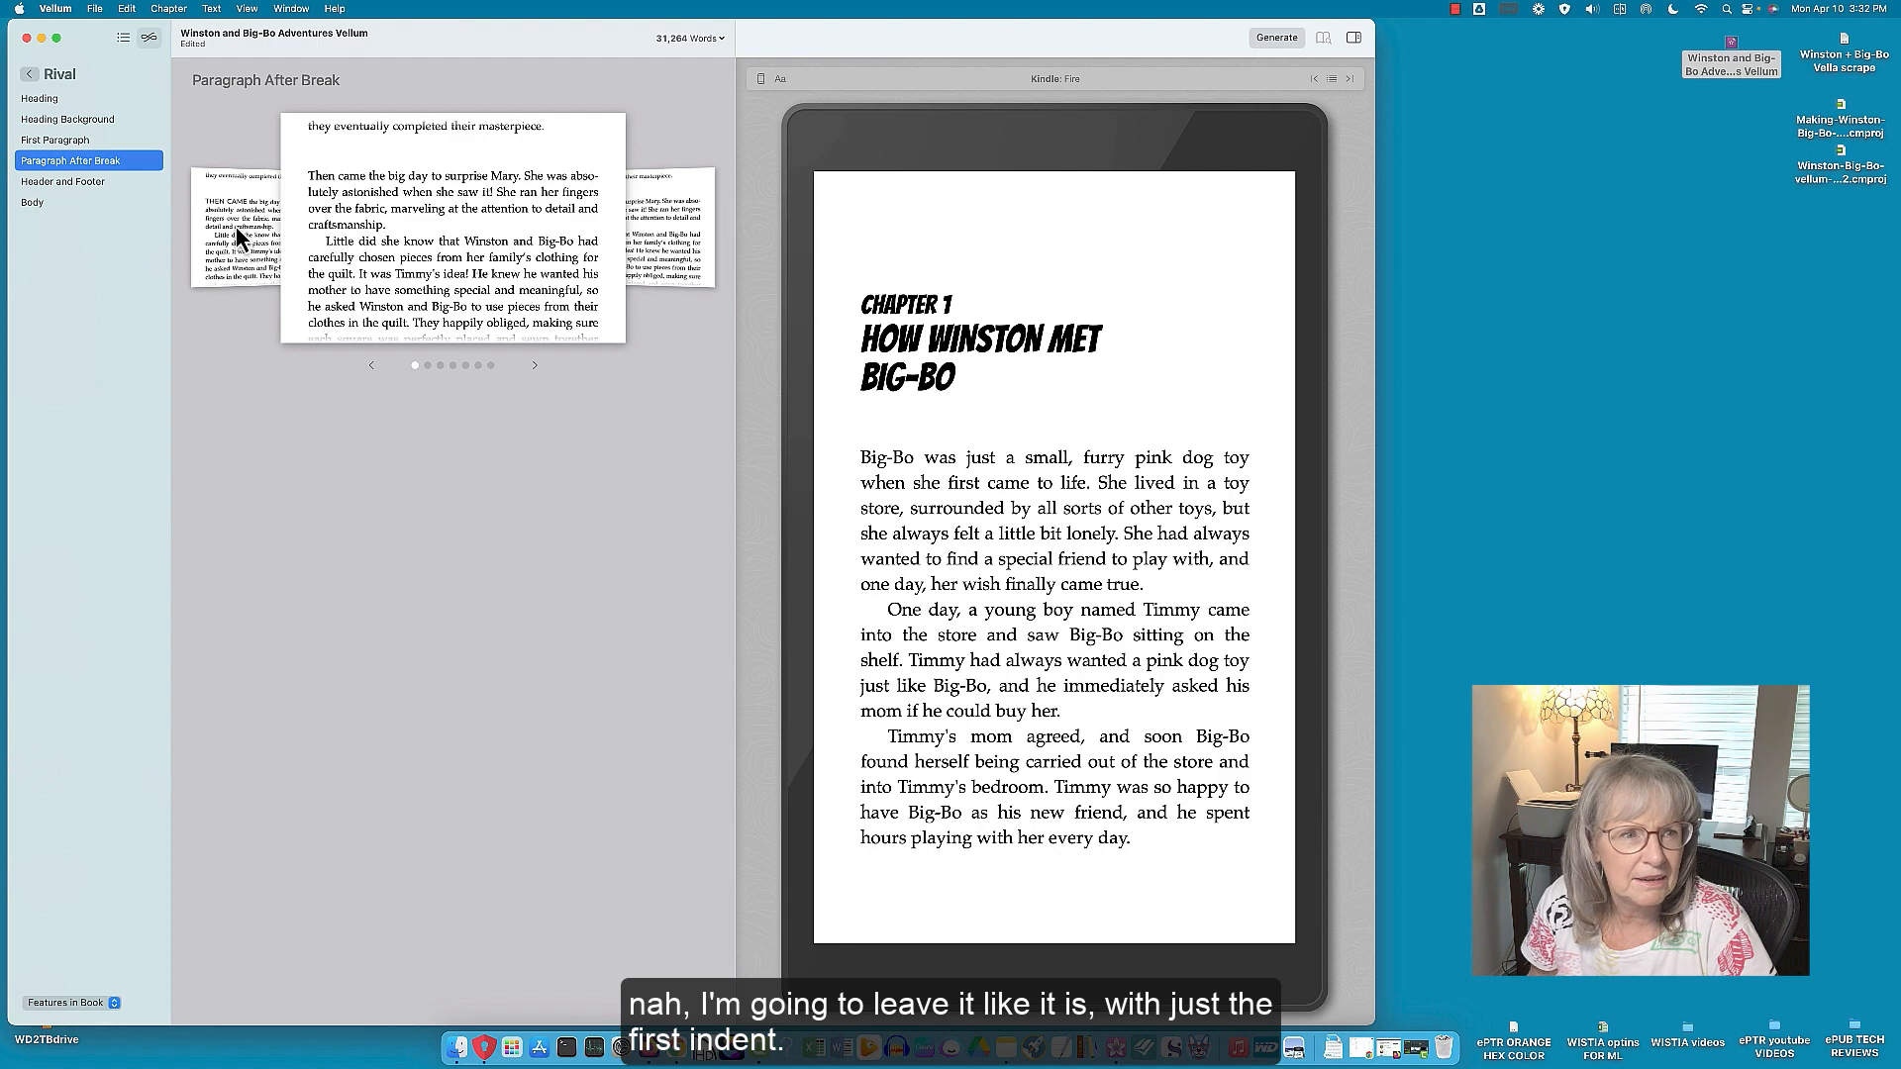
Step: Compare Rival's Header and Footer layouts and return to the one with centered author and title headers and centered page numbers below
click(94, 182)
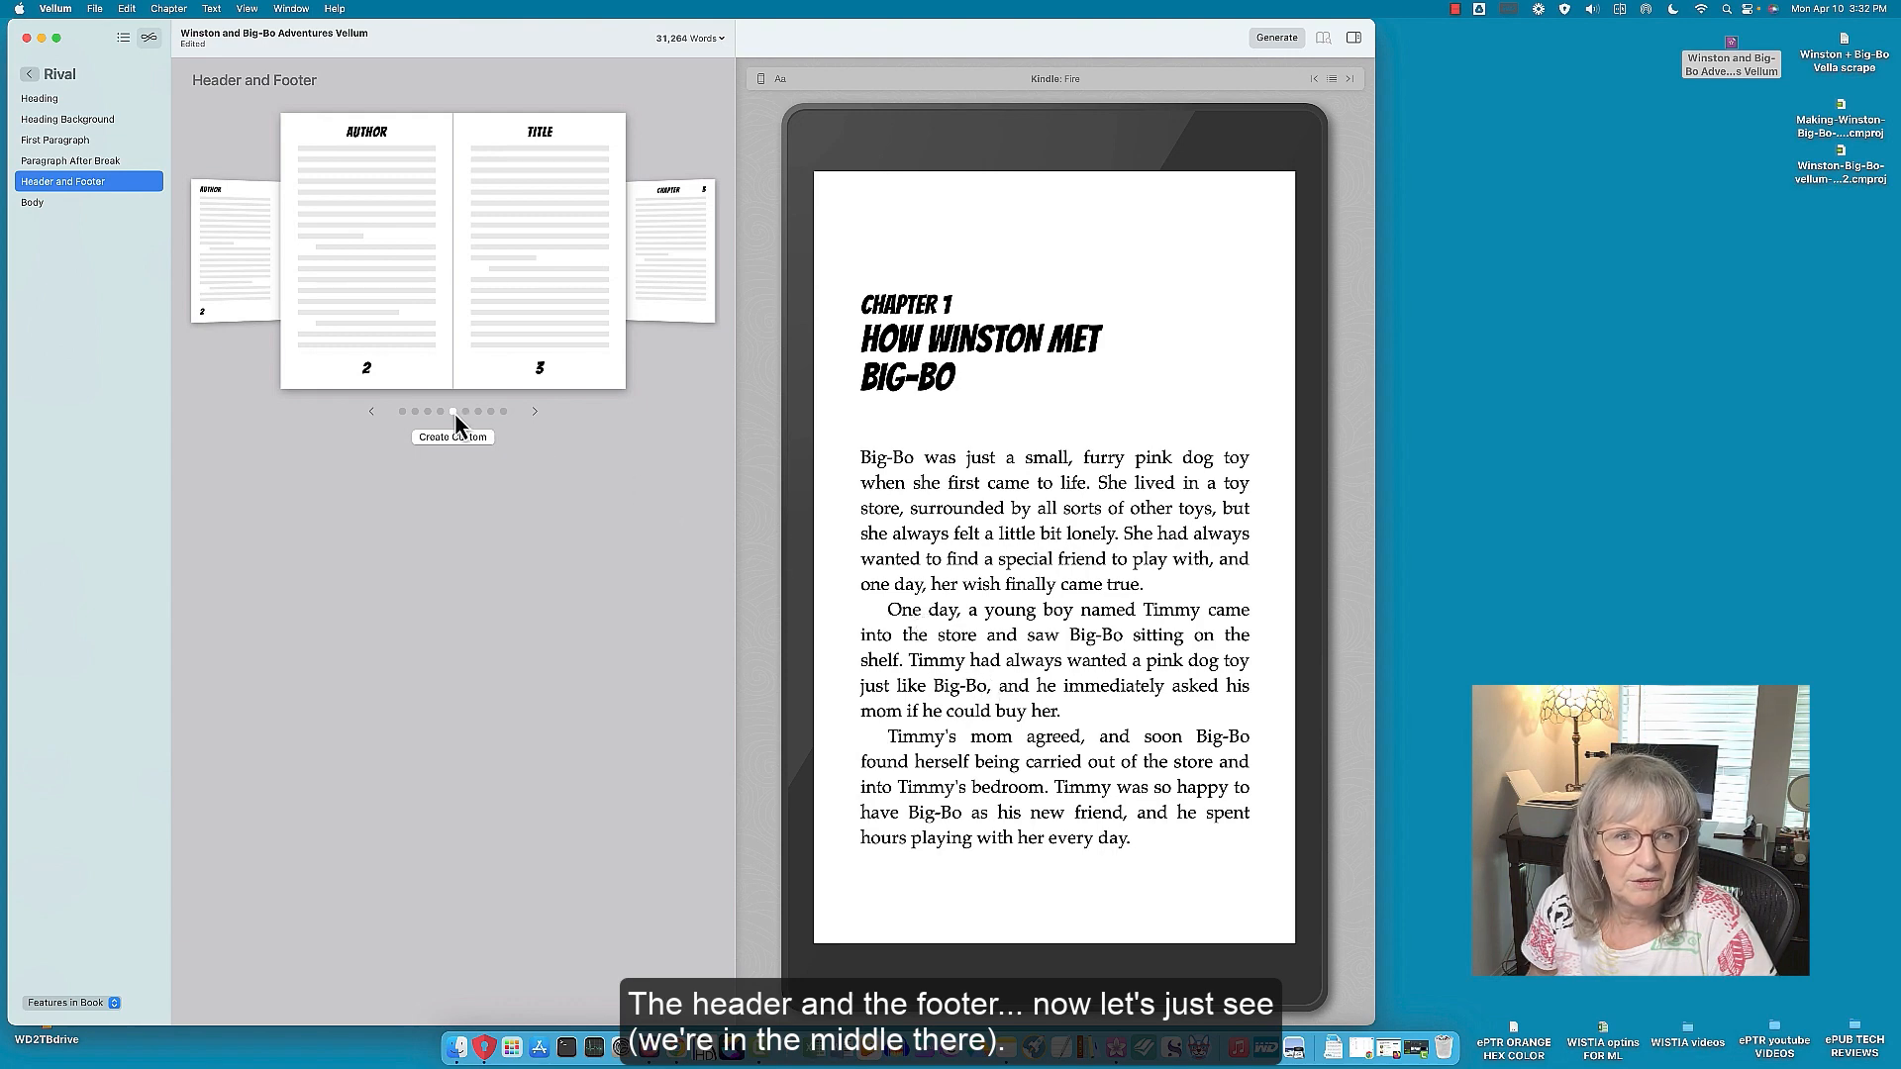
click(535, 412)
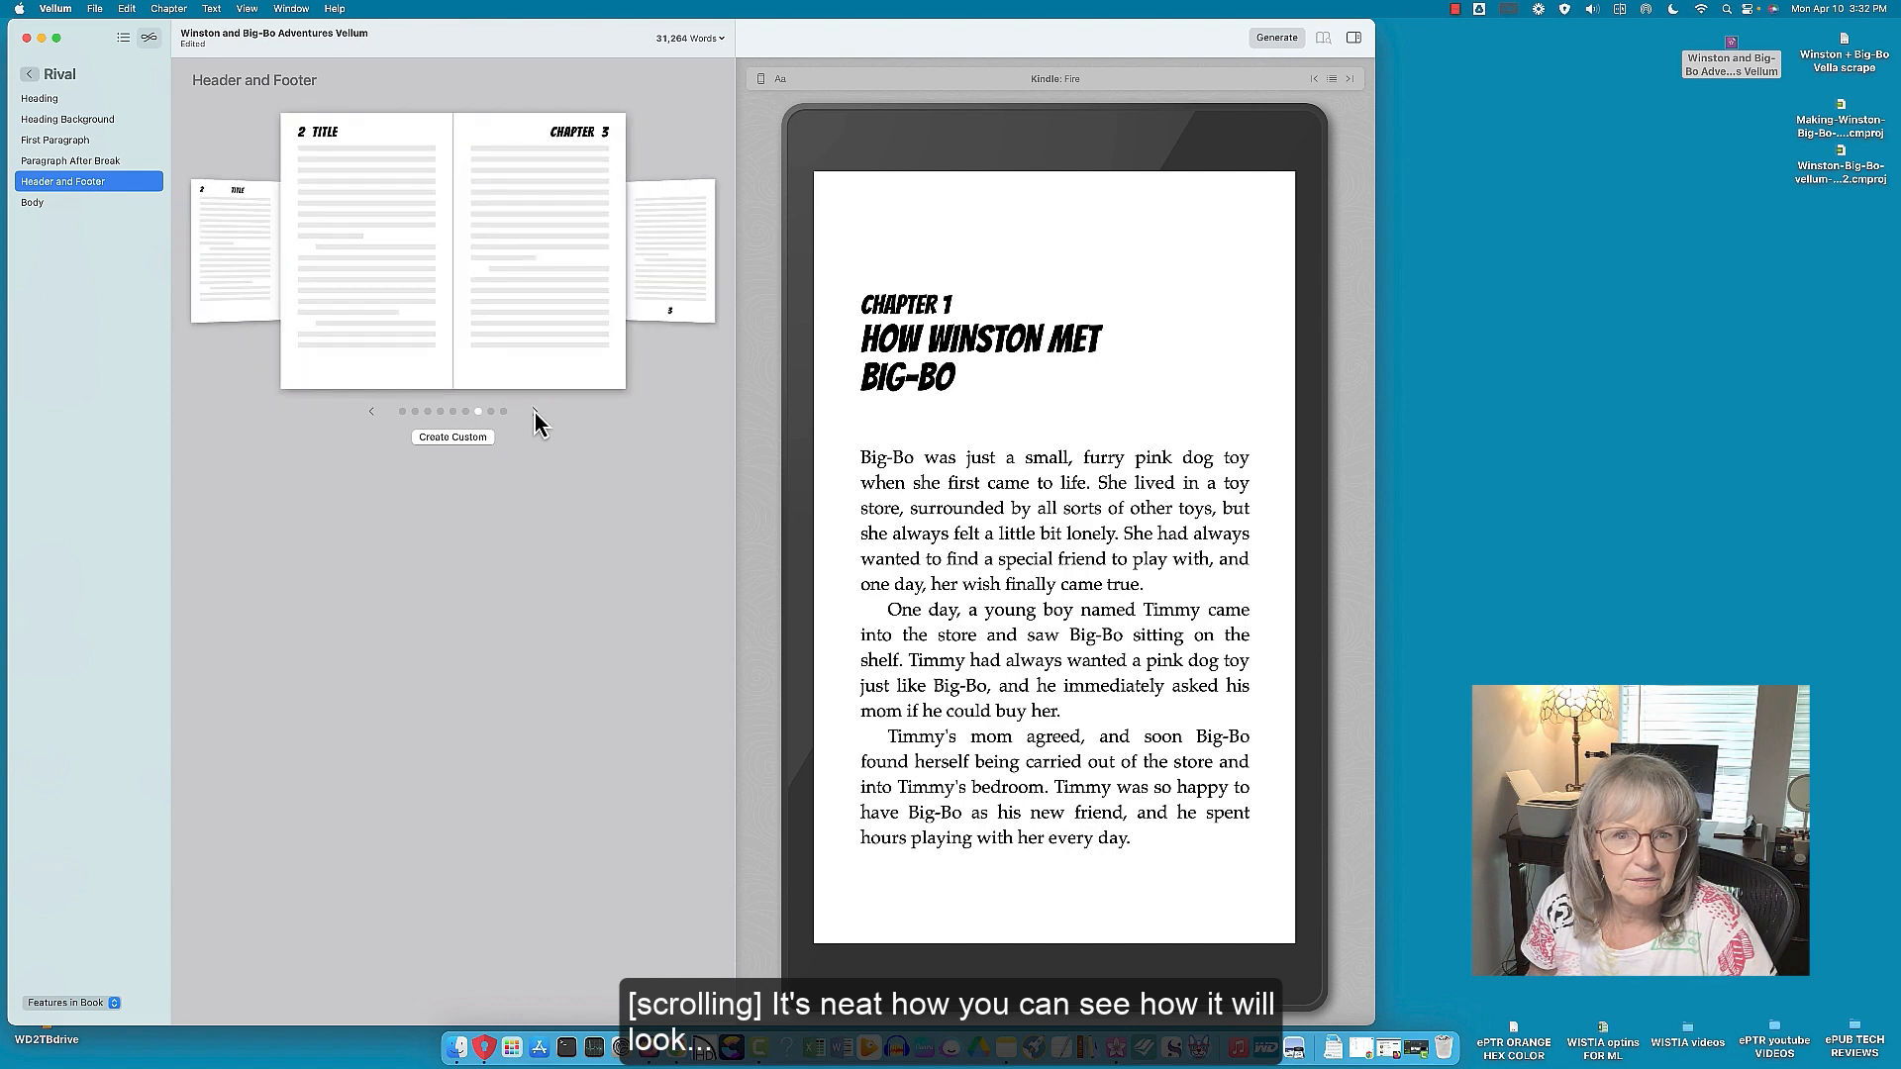
click(535, 411)
click(535, 413)
click(534, 413)
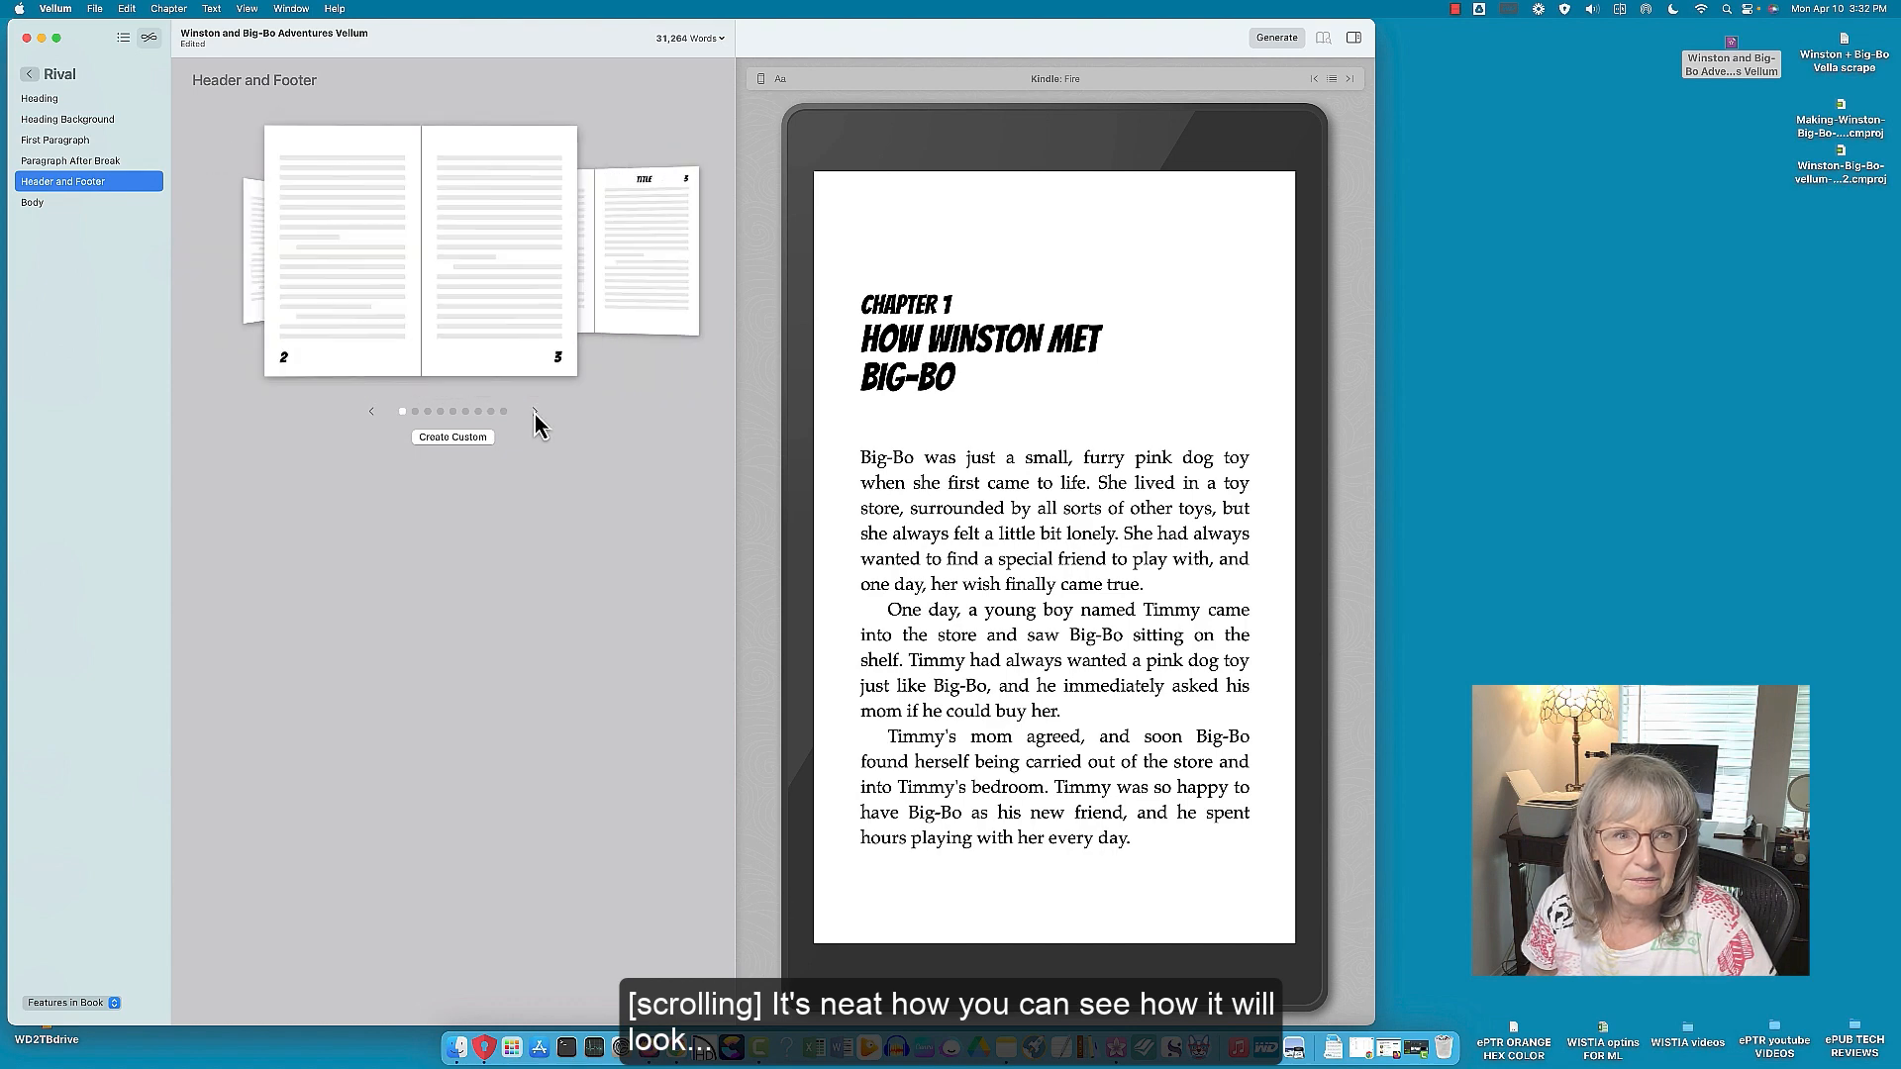
click(534, 413)
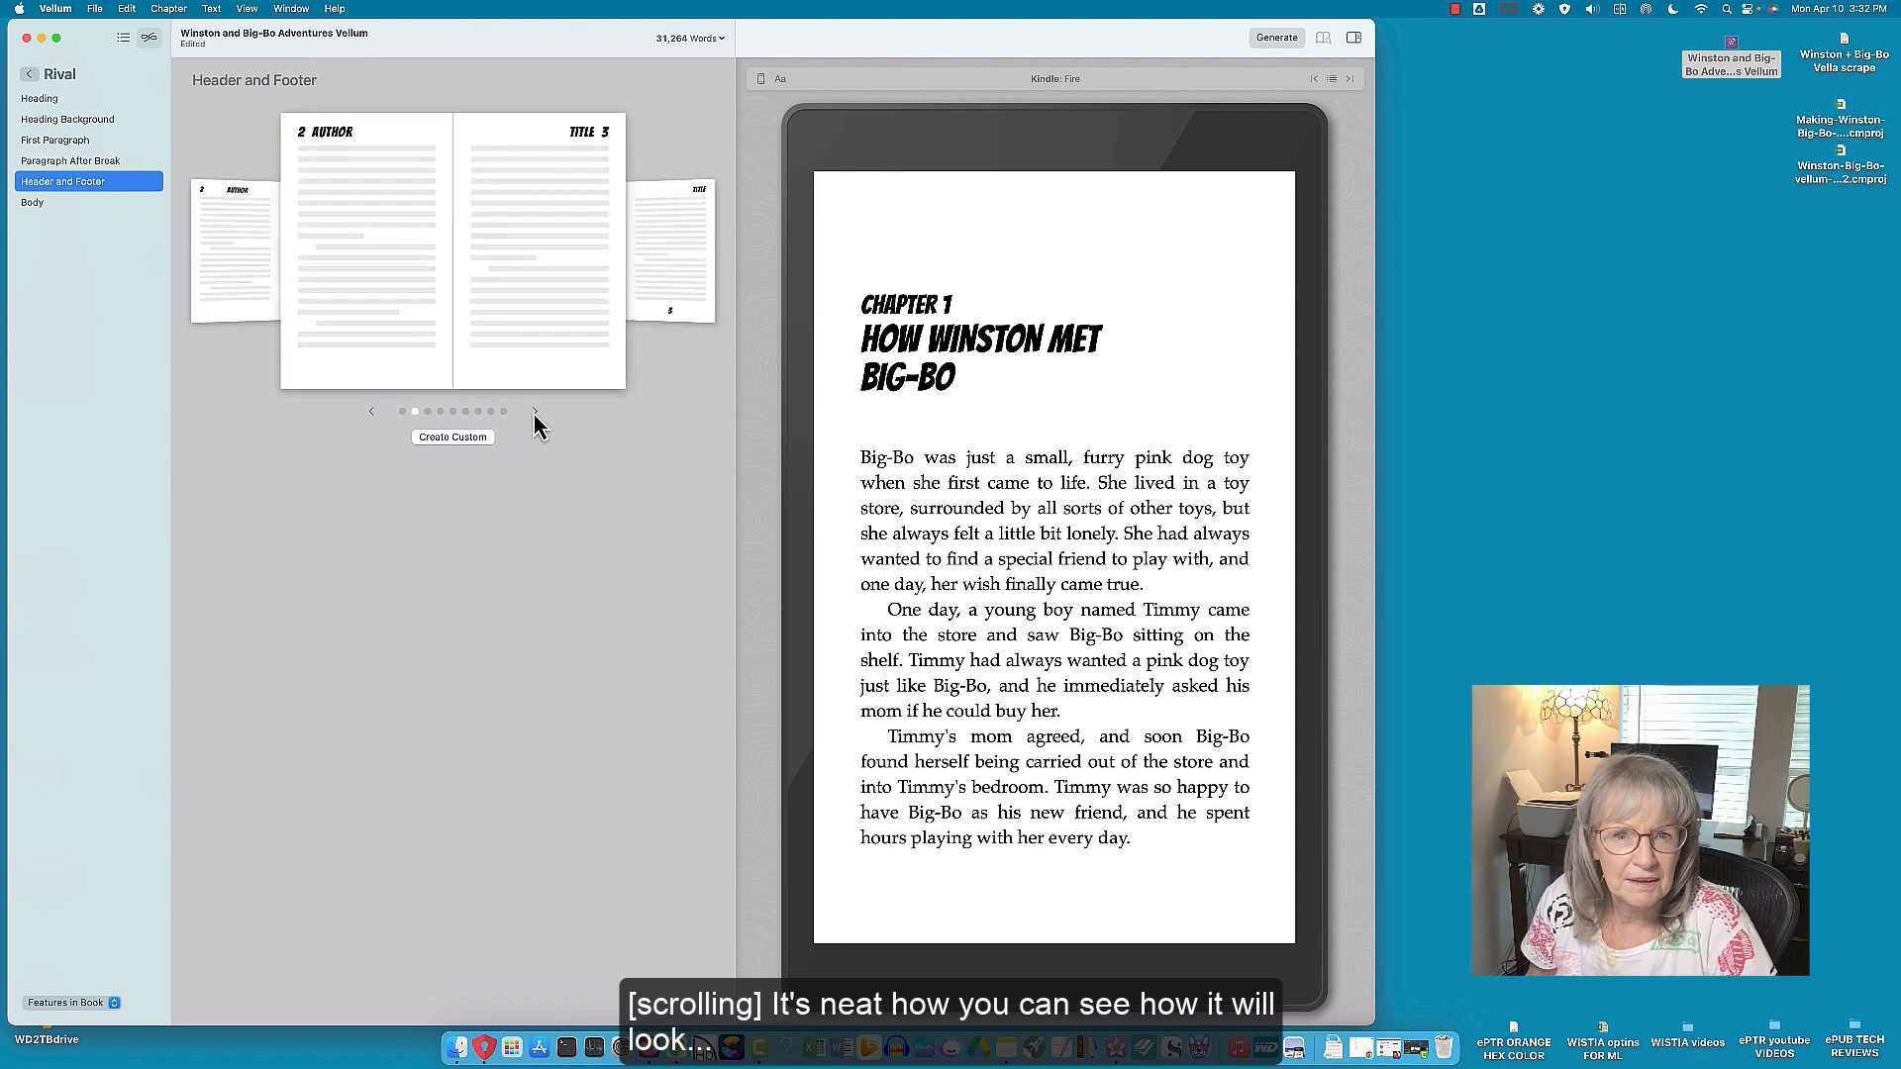
click(534, 413)
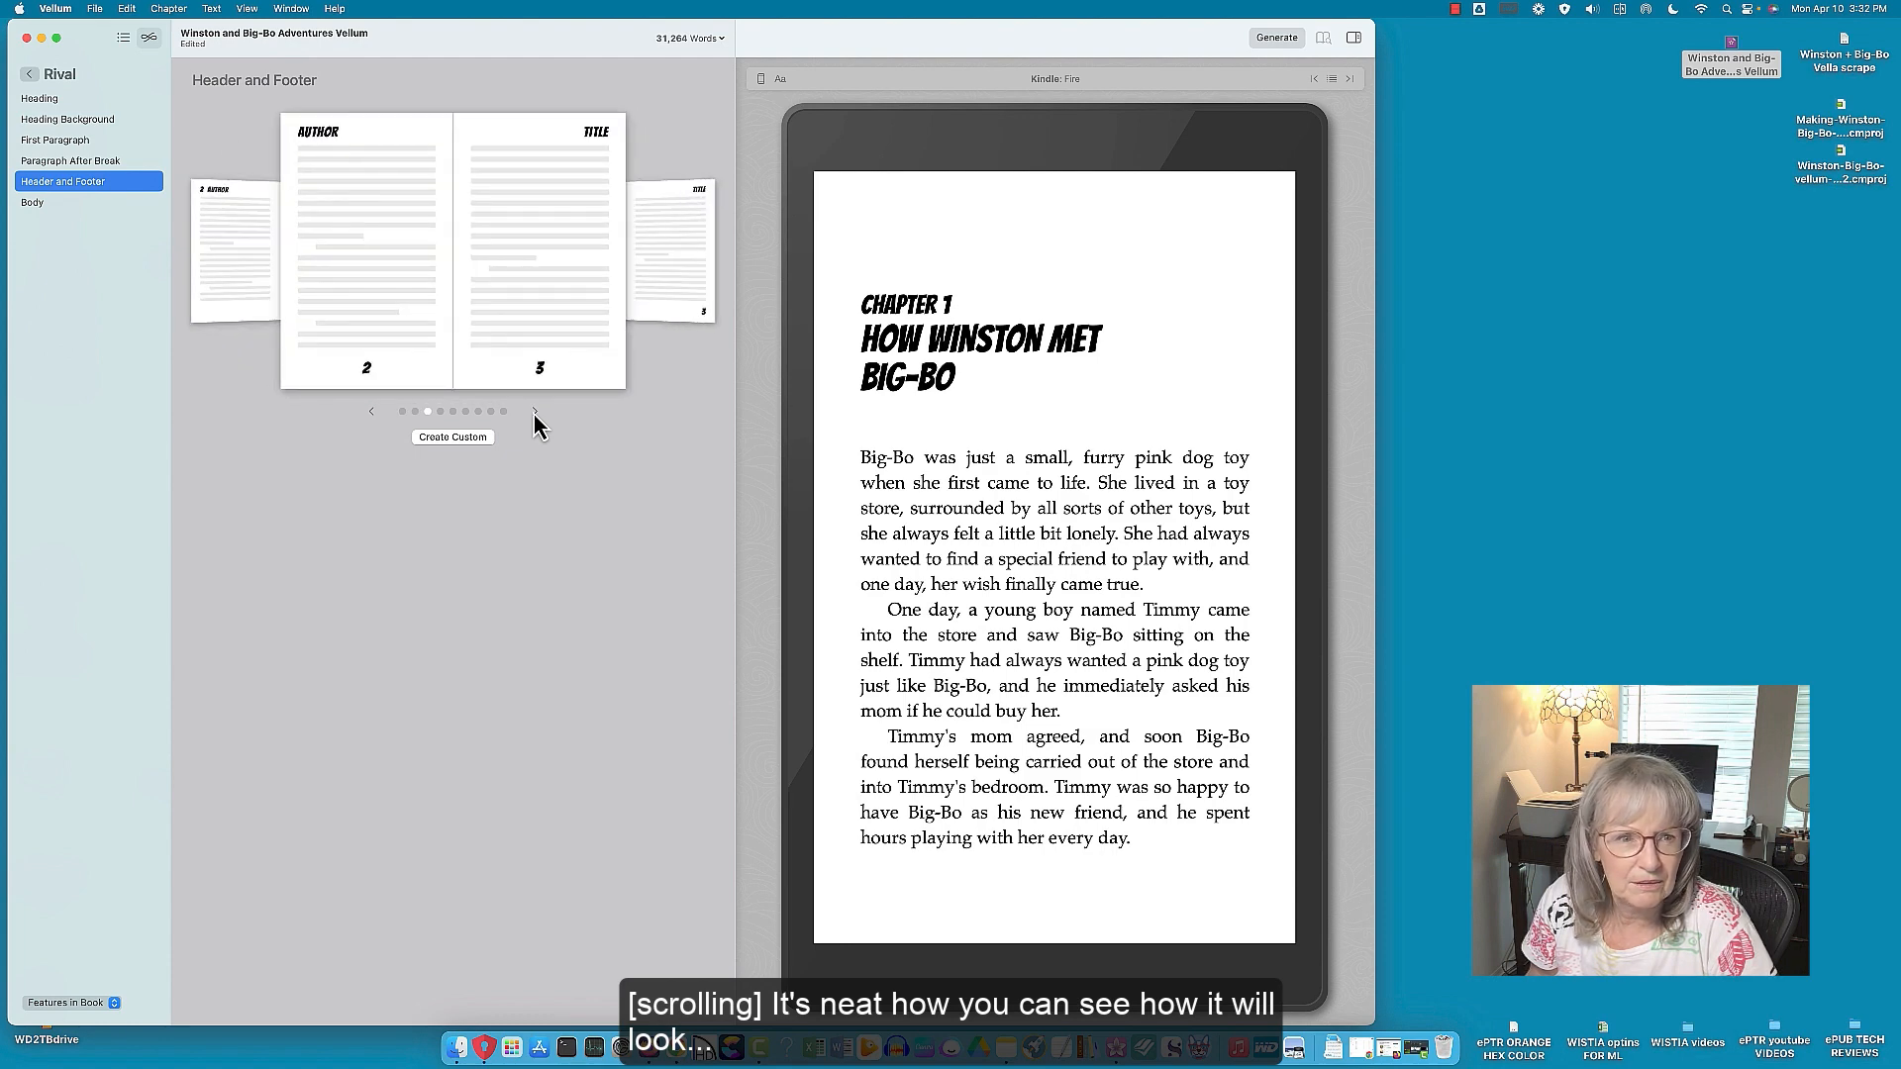
click(535, 413)
click(534, 413)
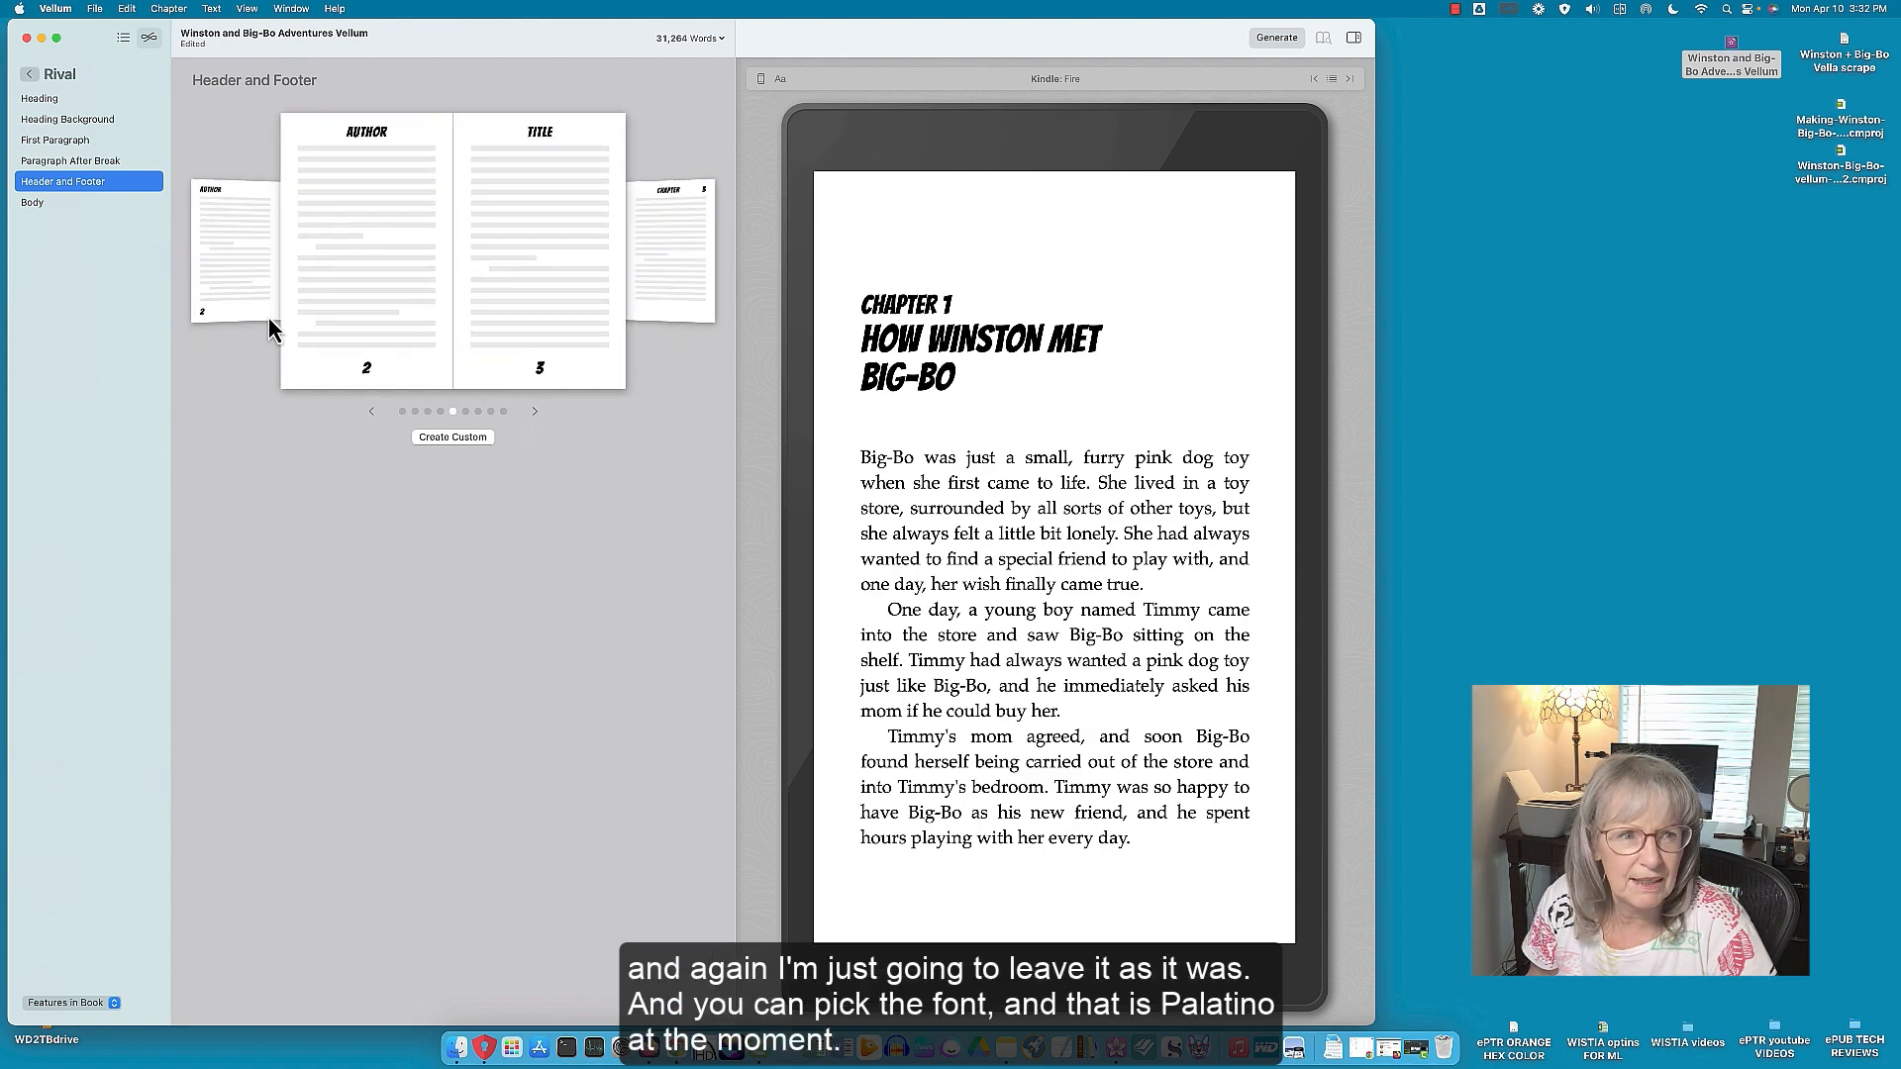
Step: View Rival's Body options, return to the full list of book styles, and look over the styles through Zephyr
click(31, 205)
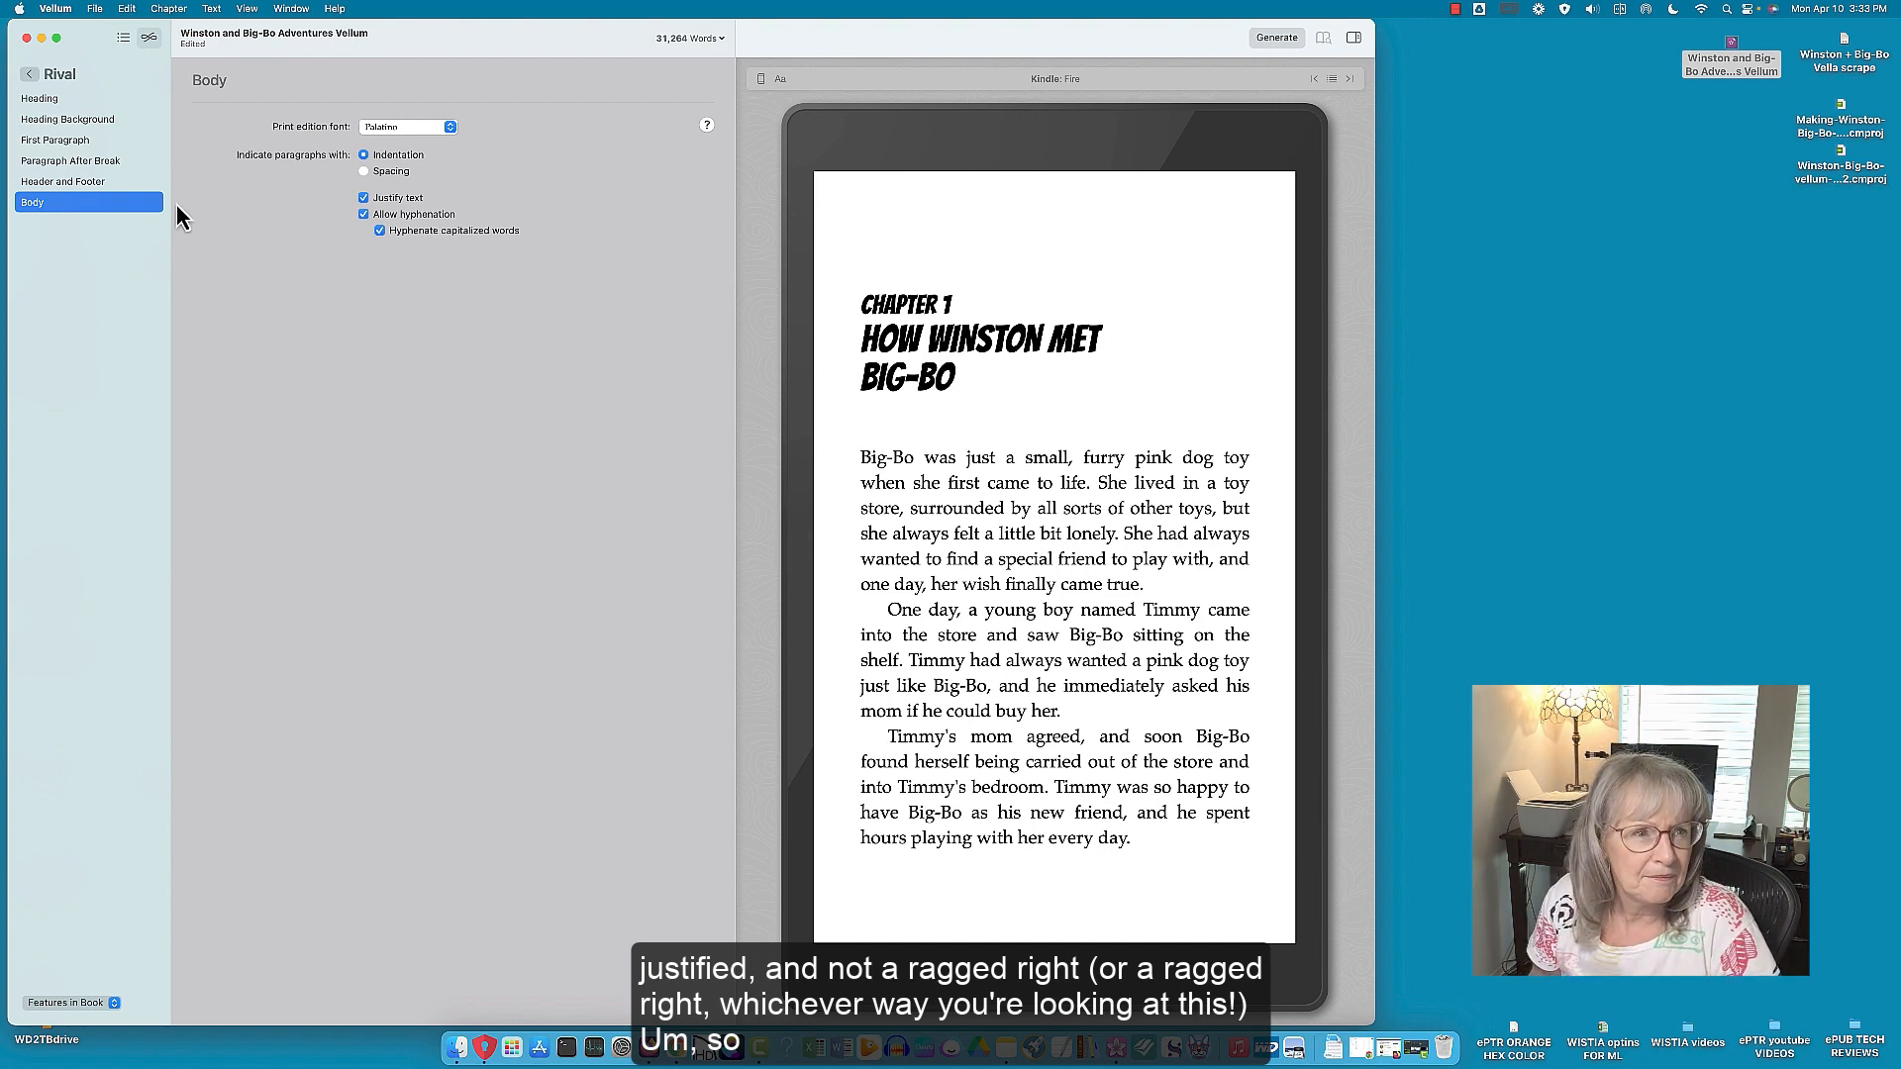
click(29, 74)
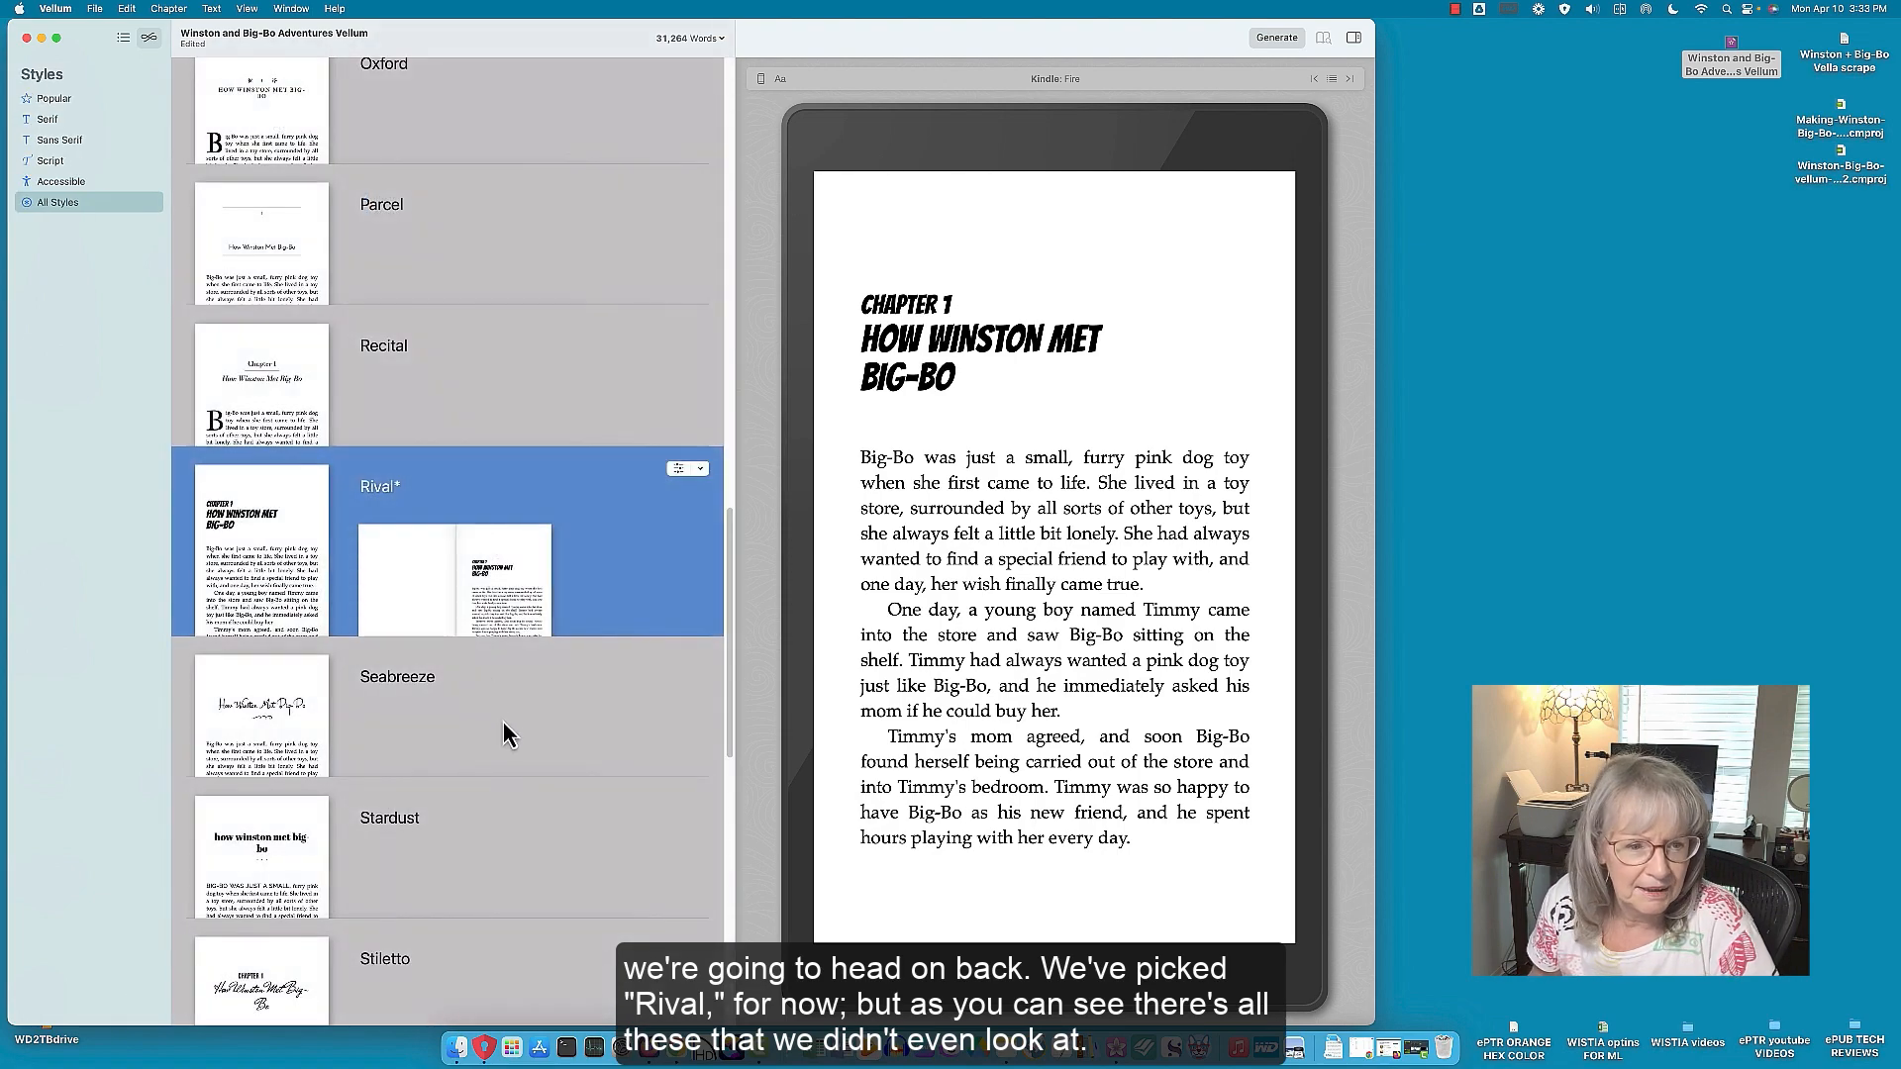
scroll(503, 723, down, 10)
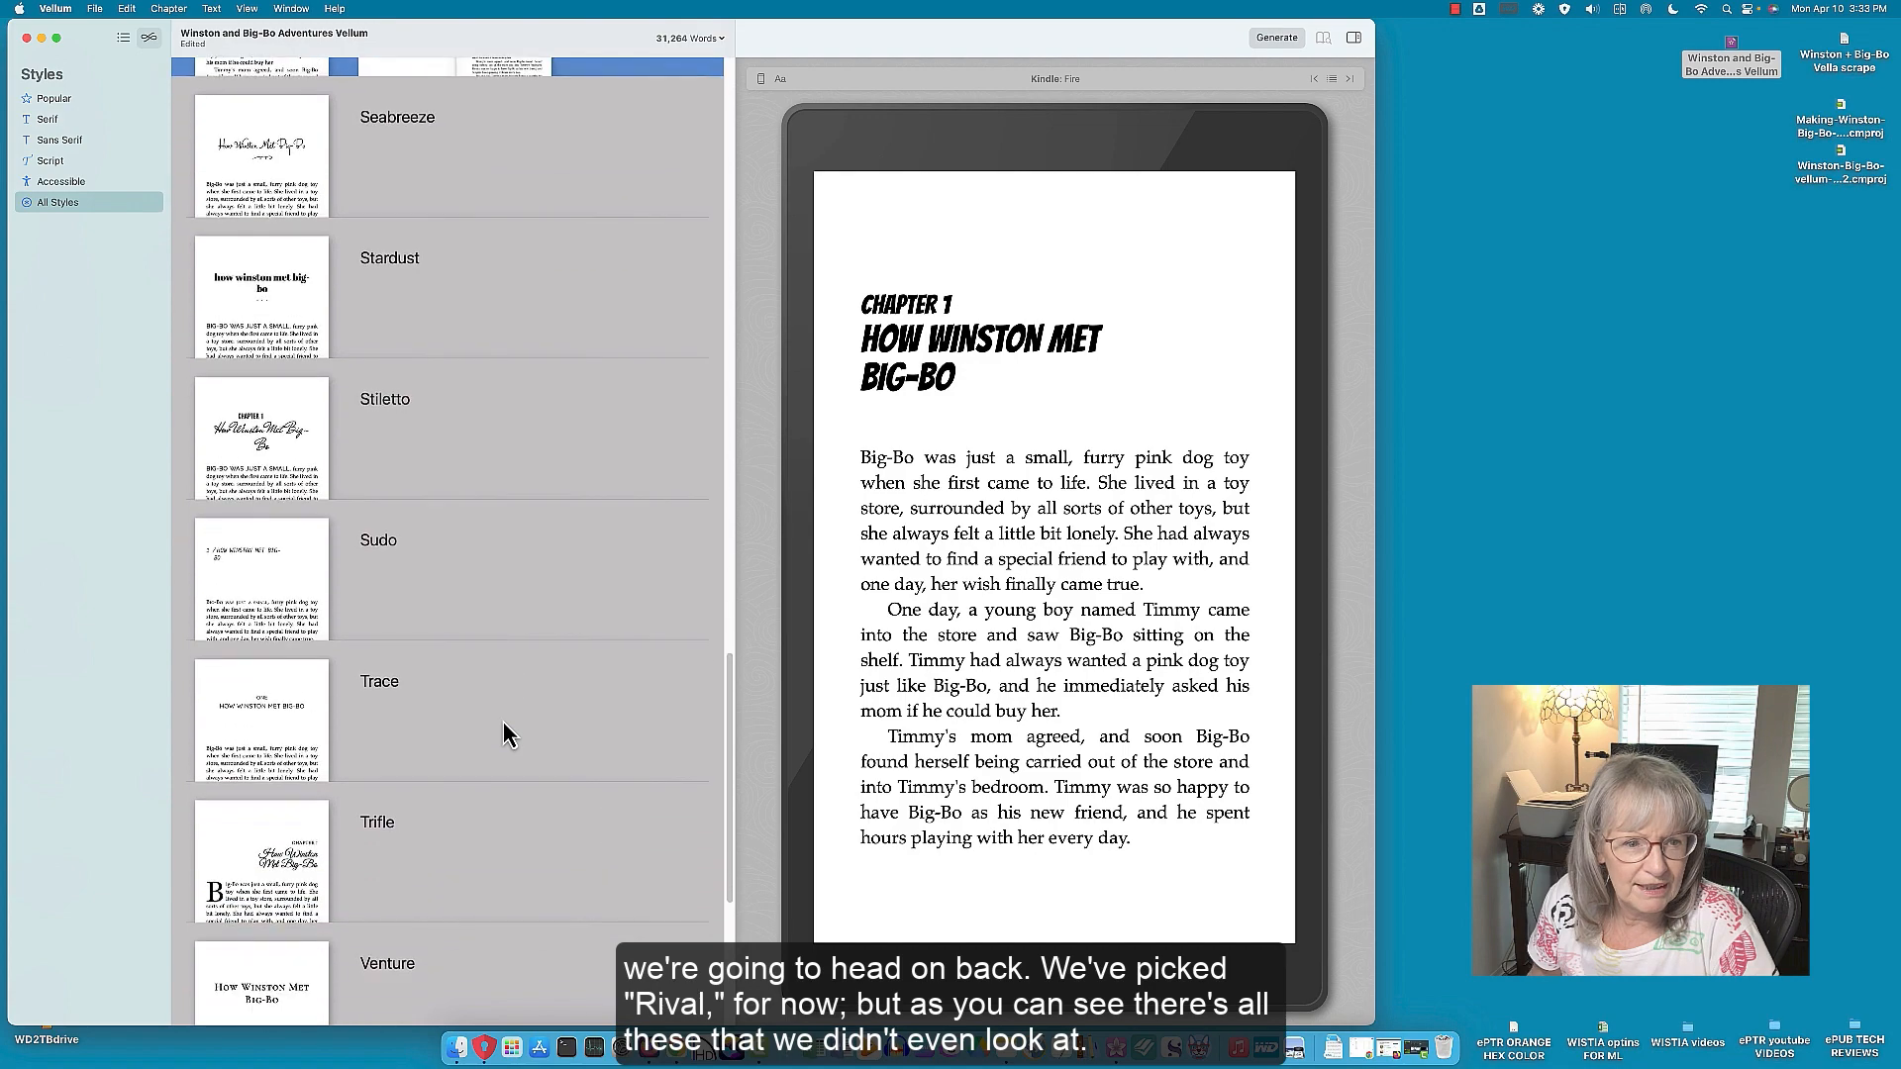
scroll(503, 723, down, 8)
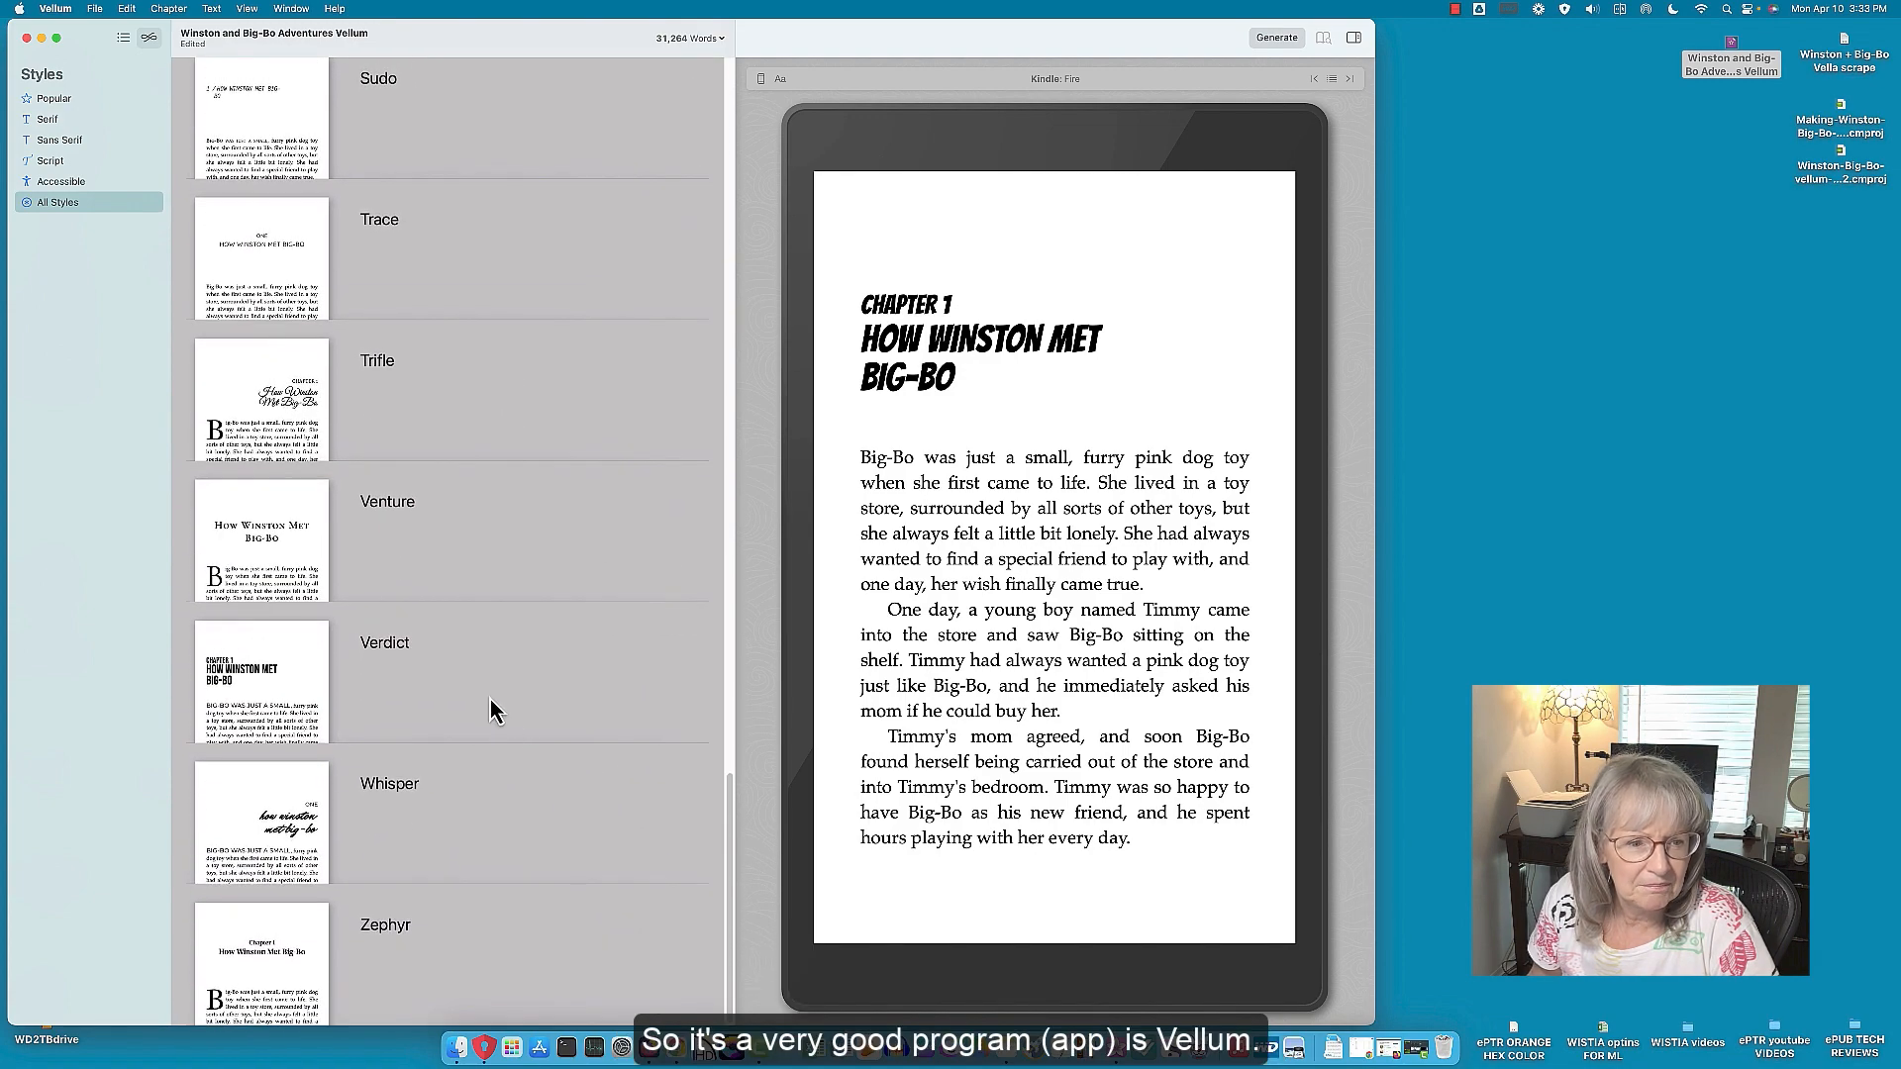
scroll(491, 697, up, 15)
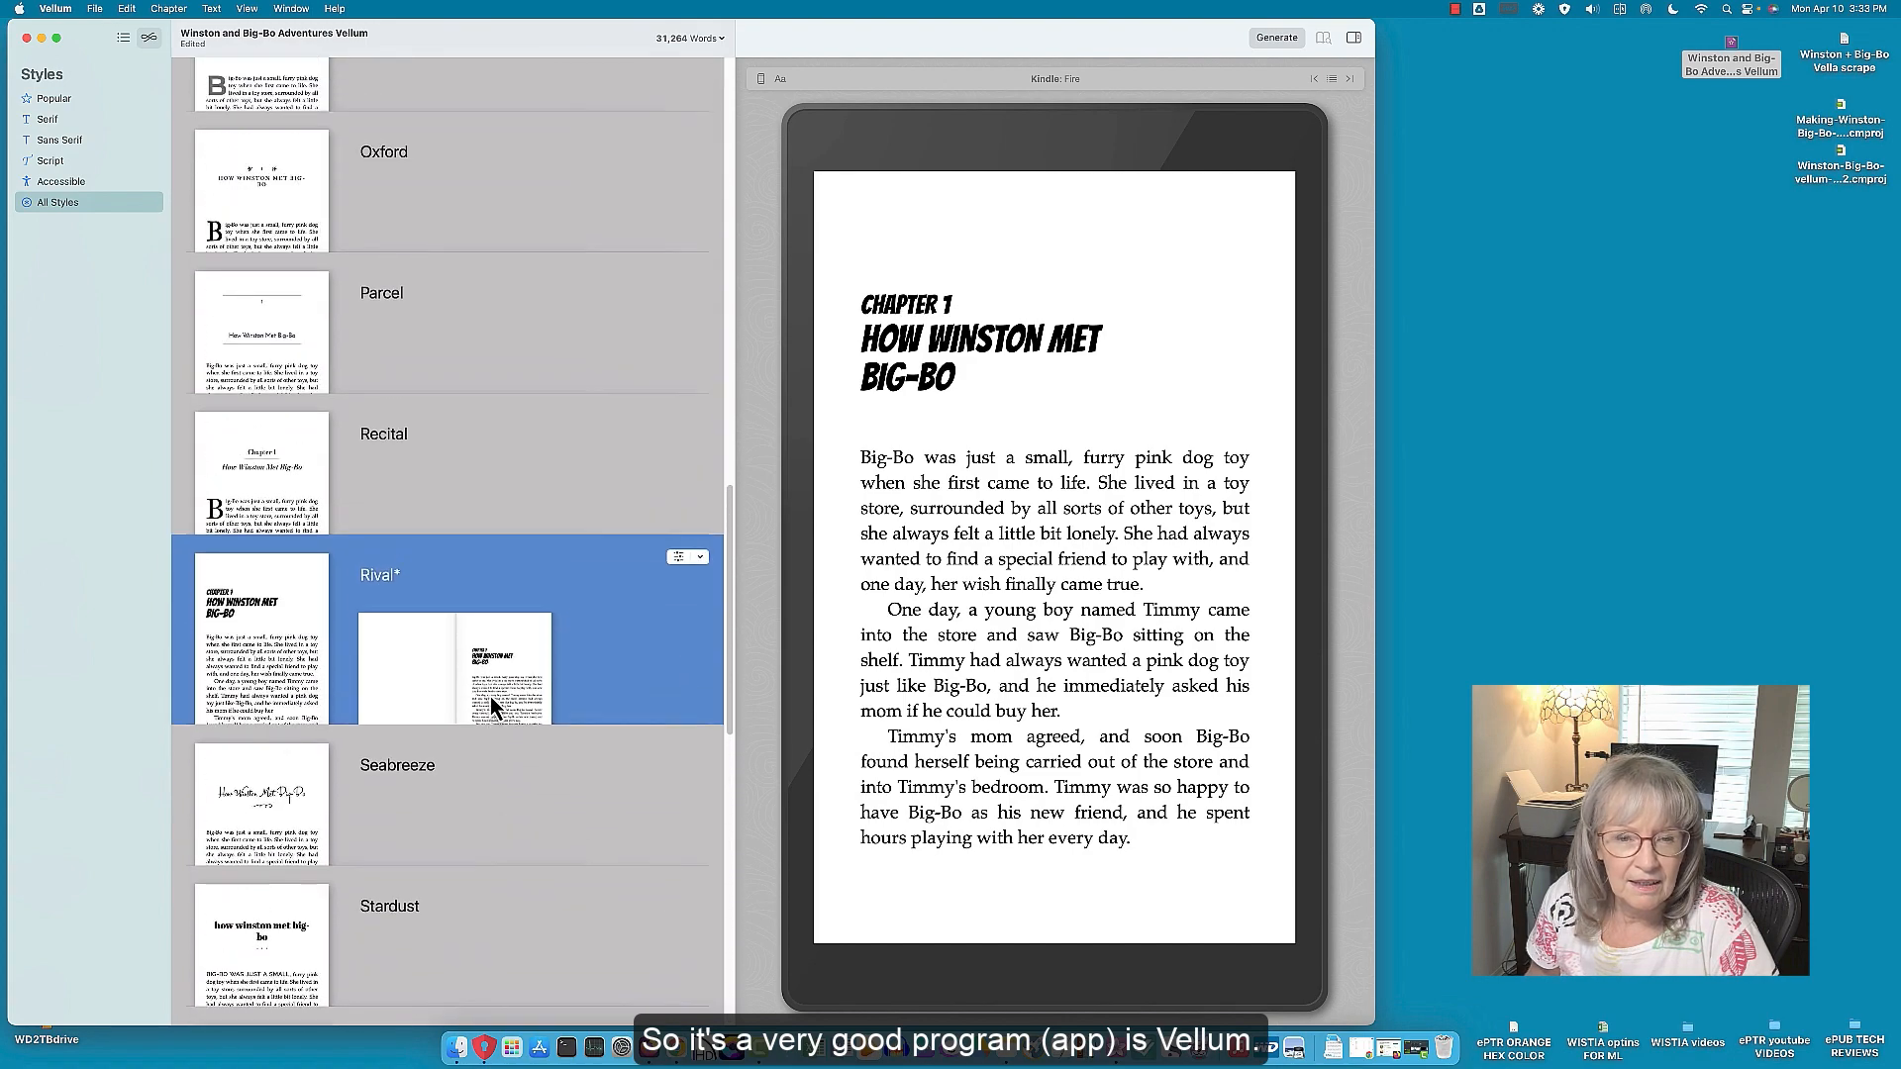
scroll(492, 707, up, 15)
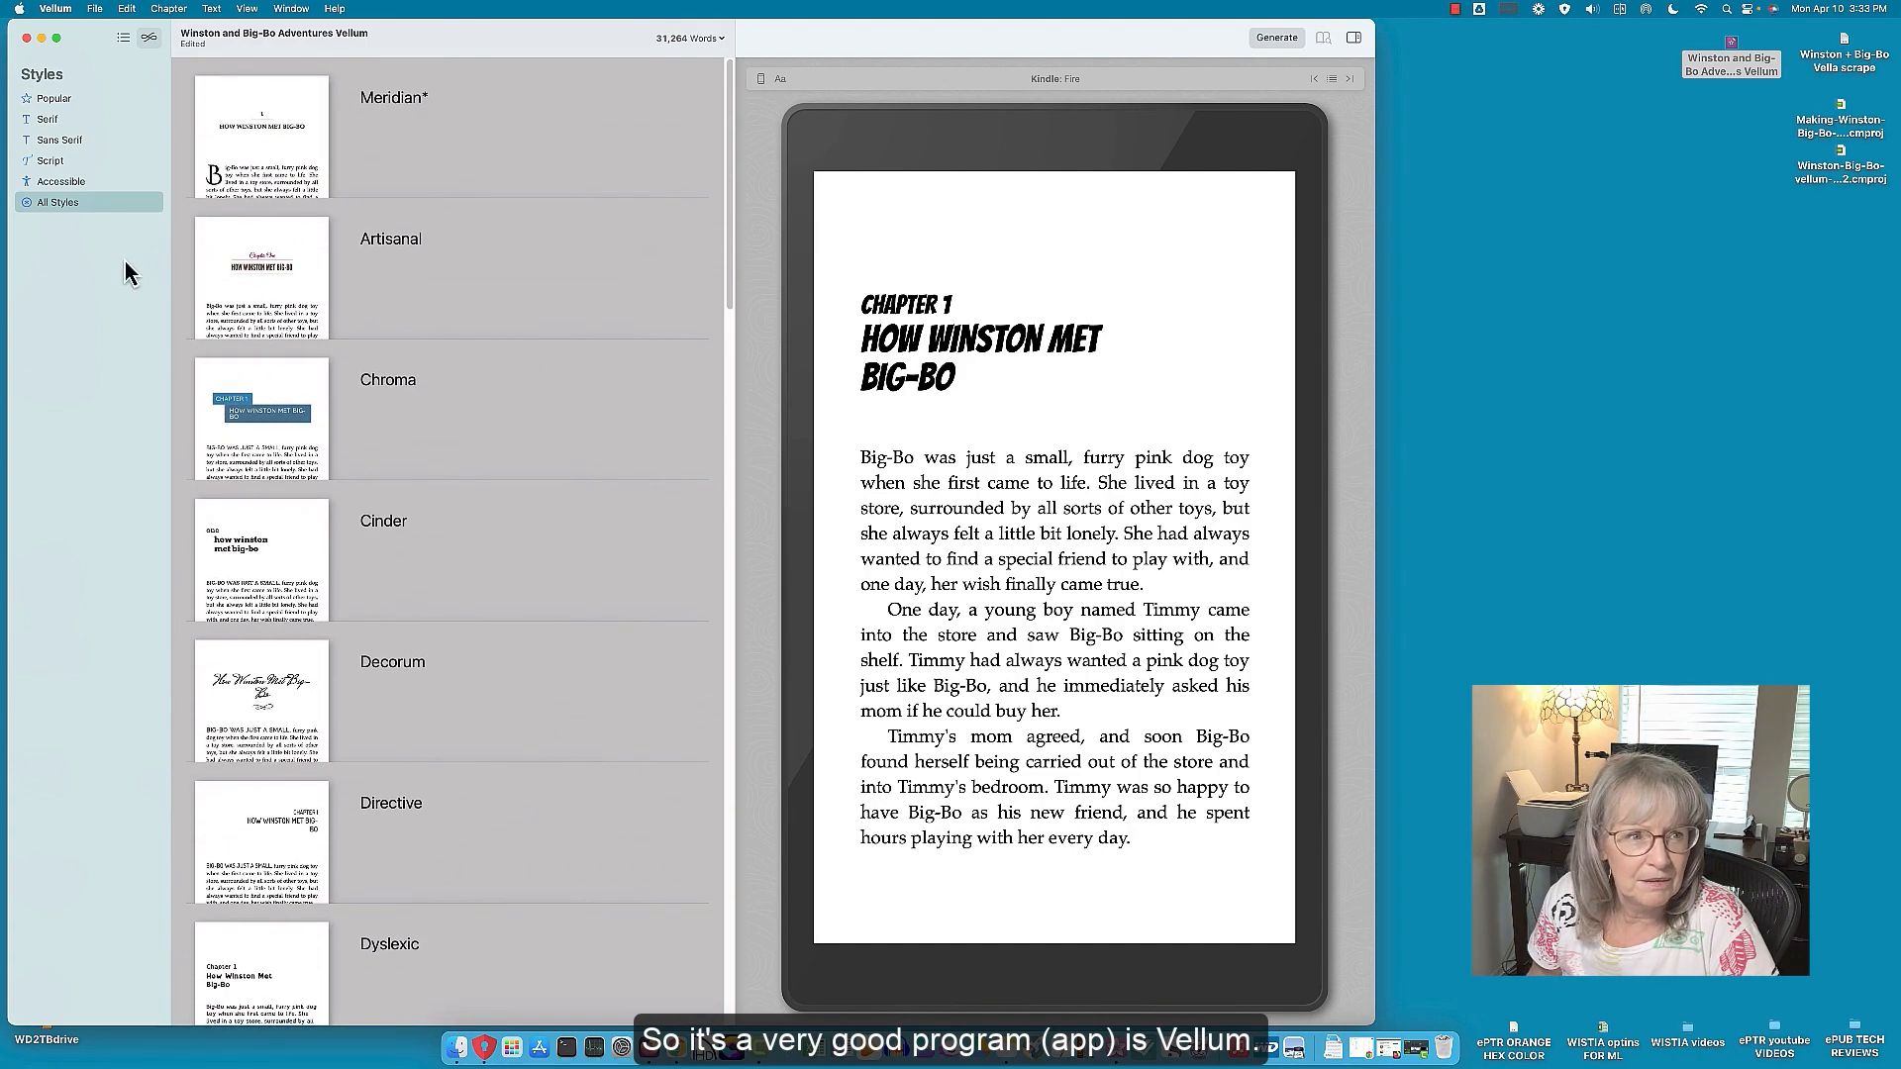
Step: Return to the book's contents and open the Copyright page
click(123, 39)
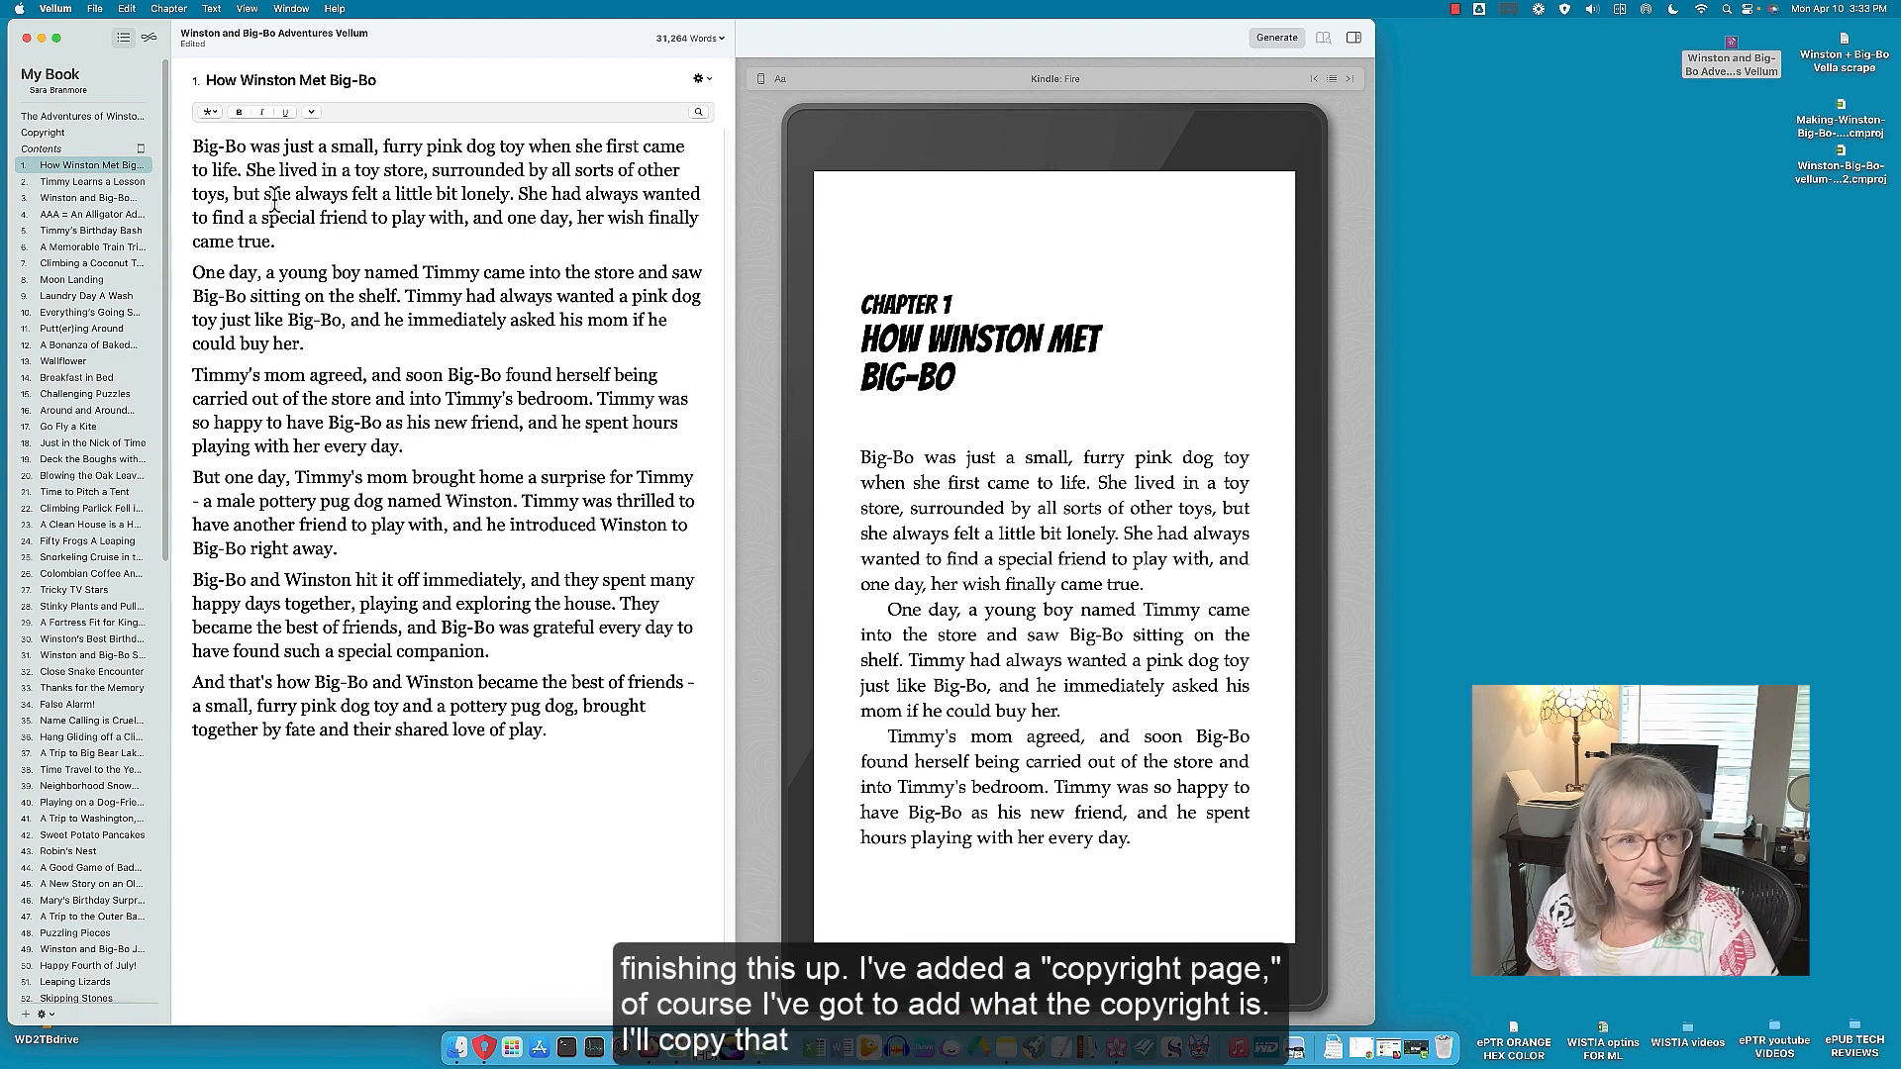
click(49, 131)
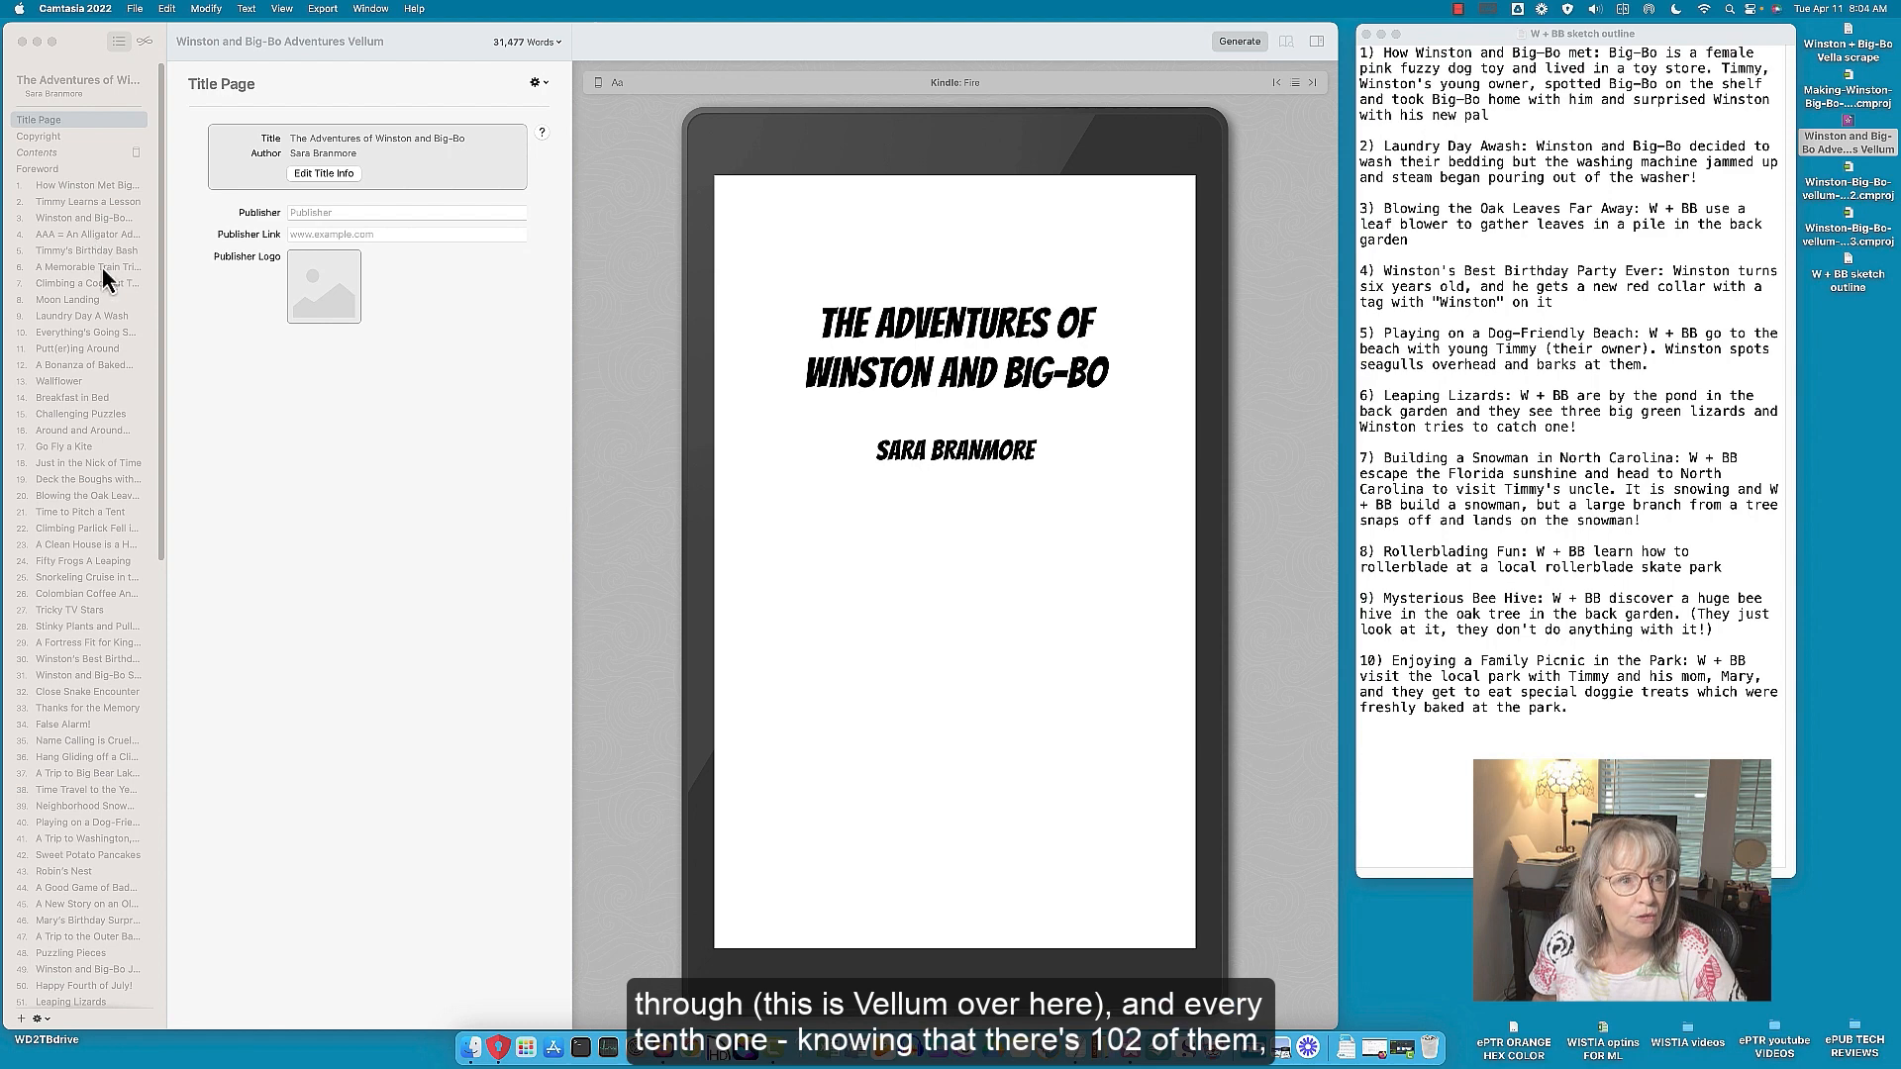
Step: Look through the book's chapter list in Vellum and close the title page help article in the browser
click(221, 437)
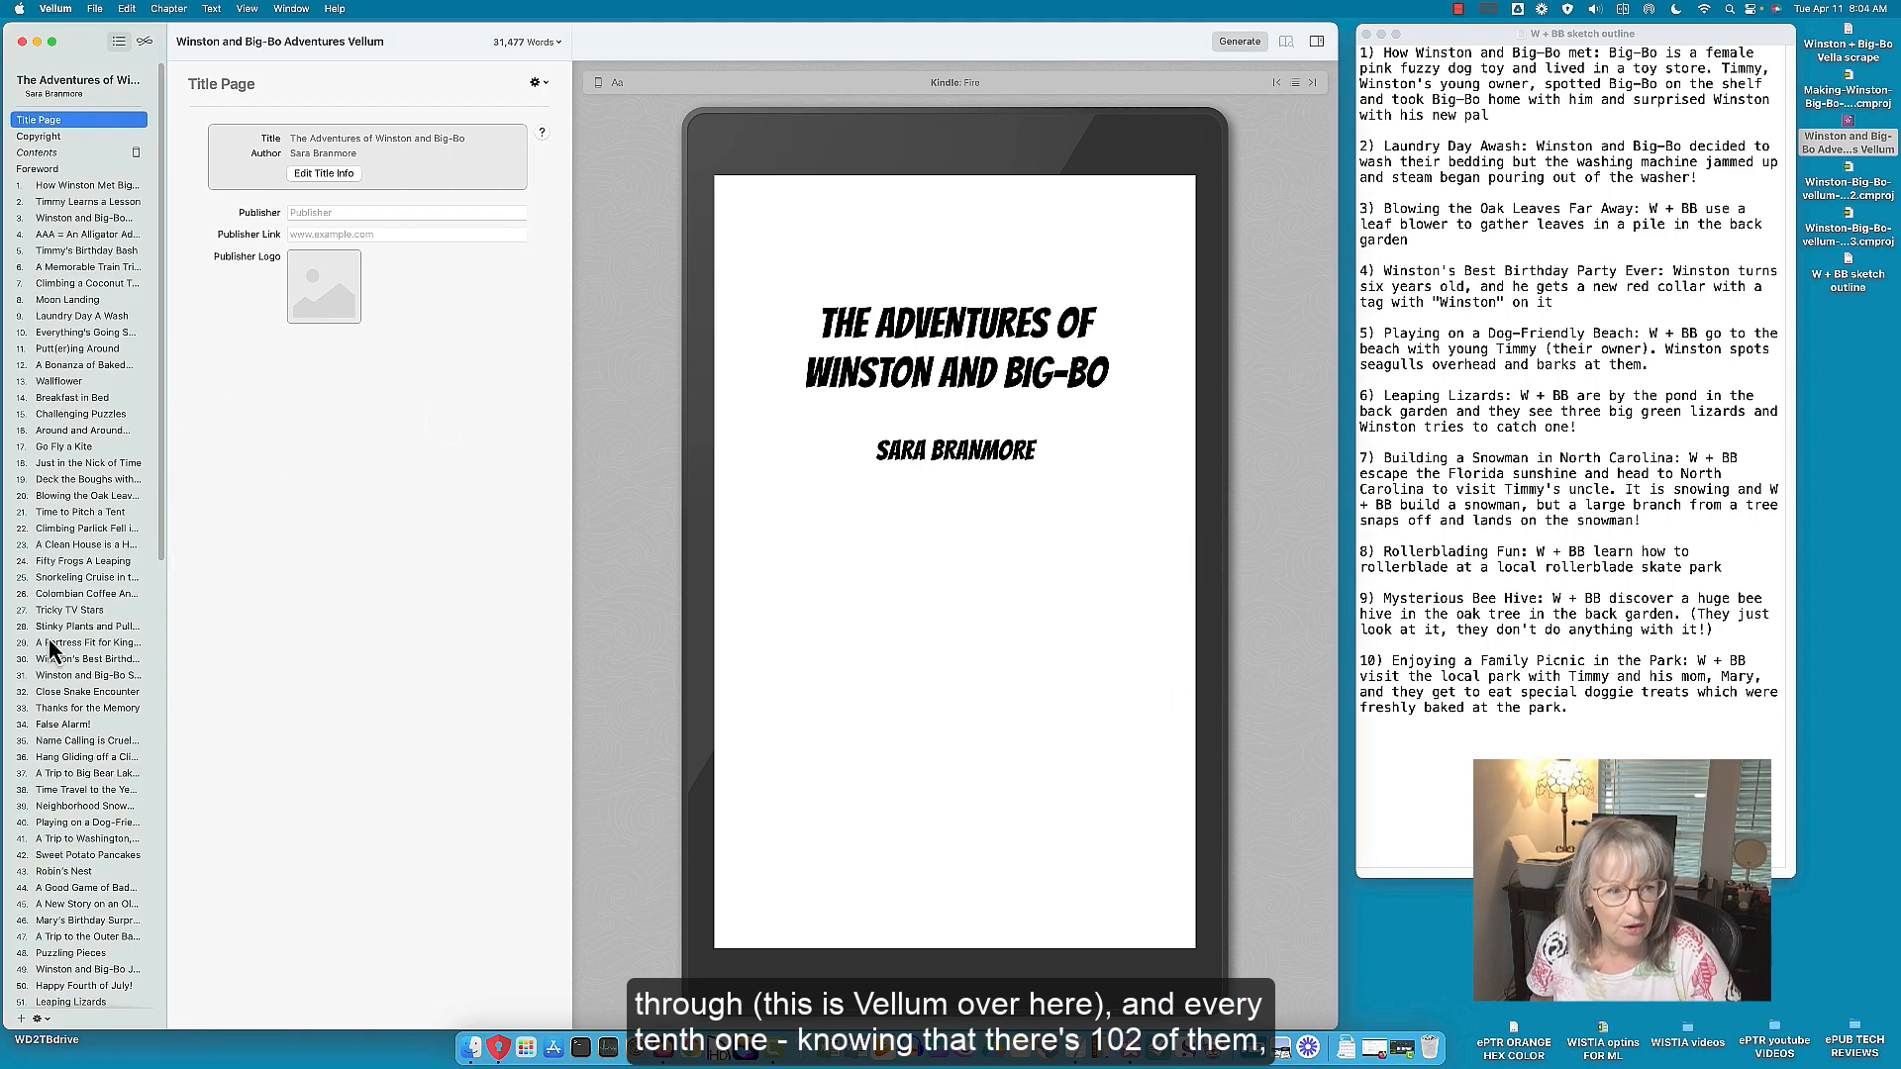
scroll(65, 734, down, 10)
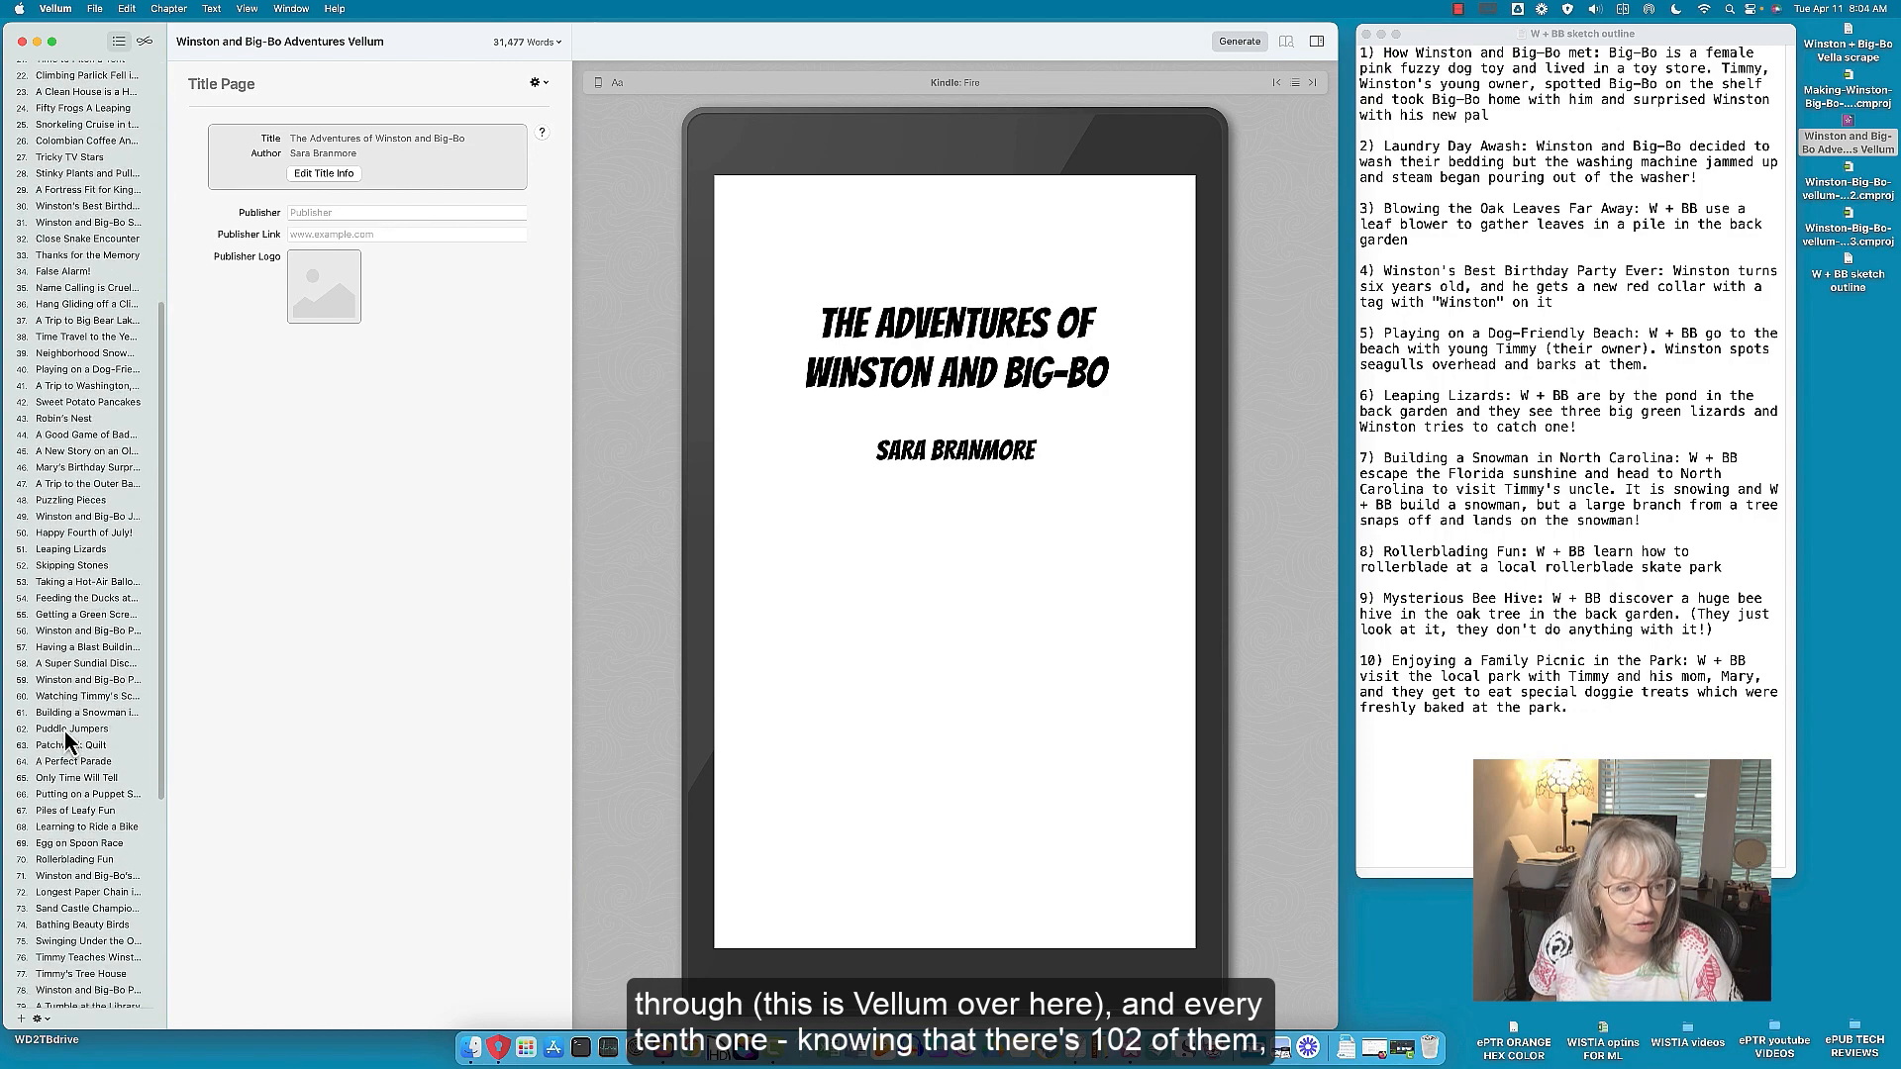
scroll(63, 731, up, 10)
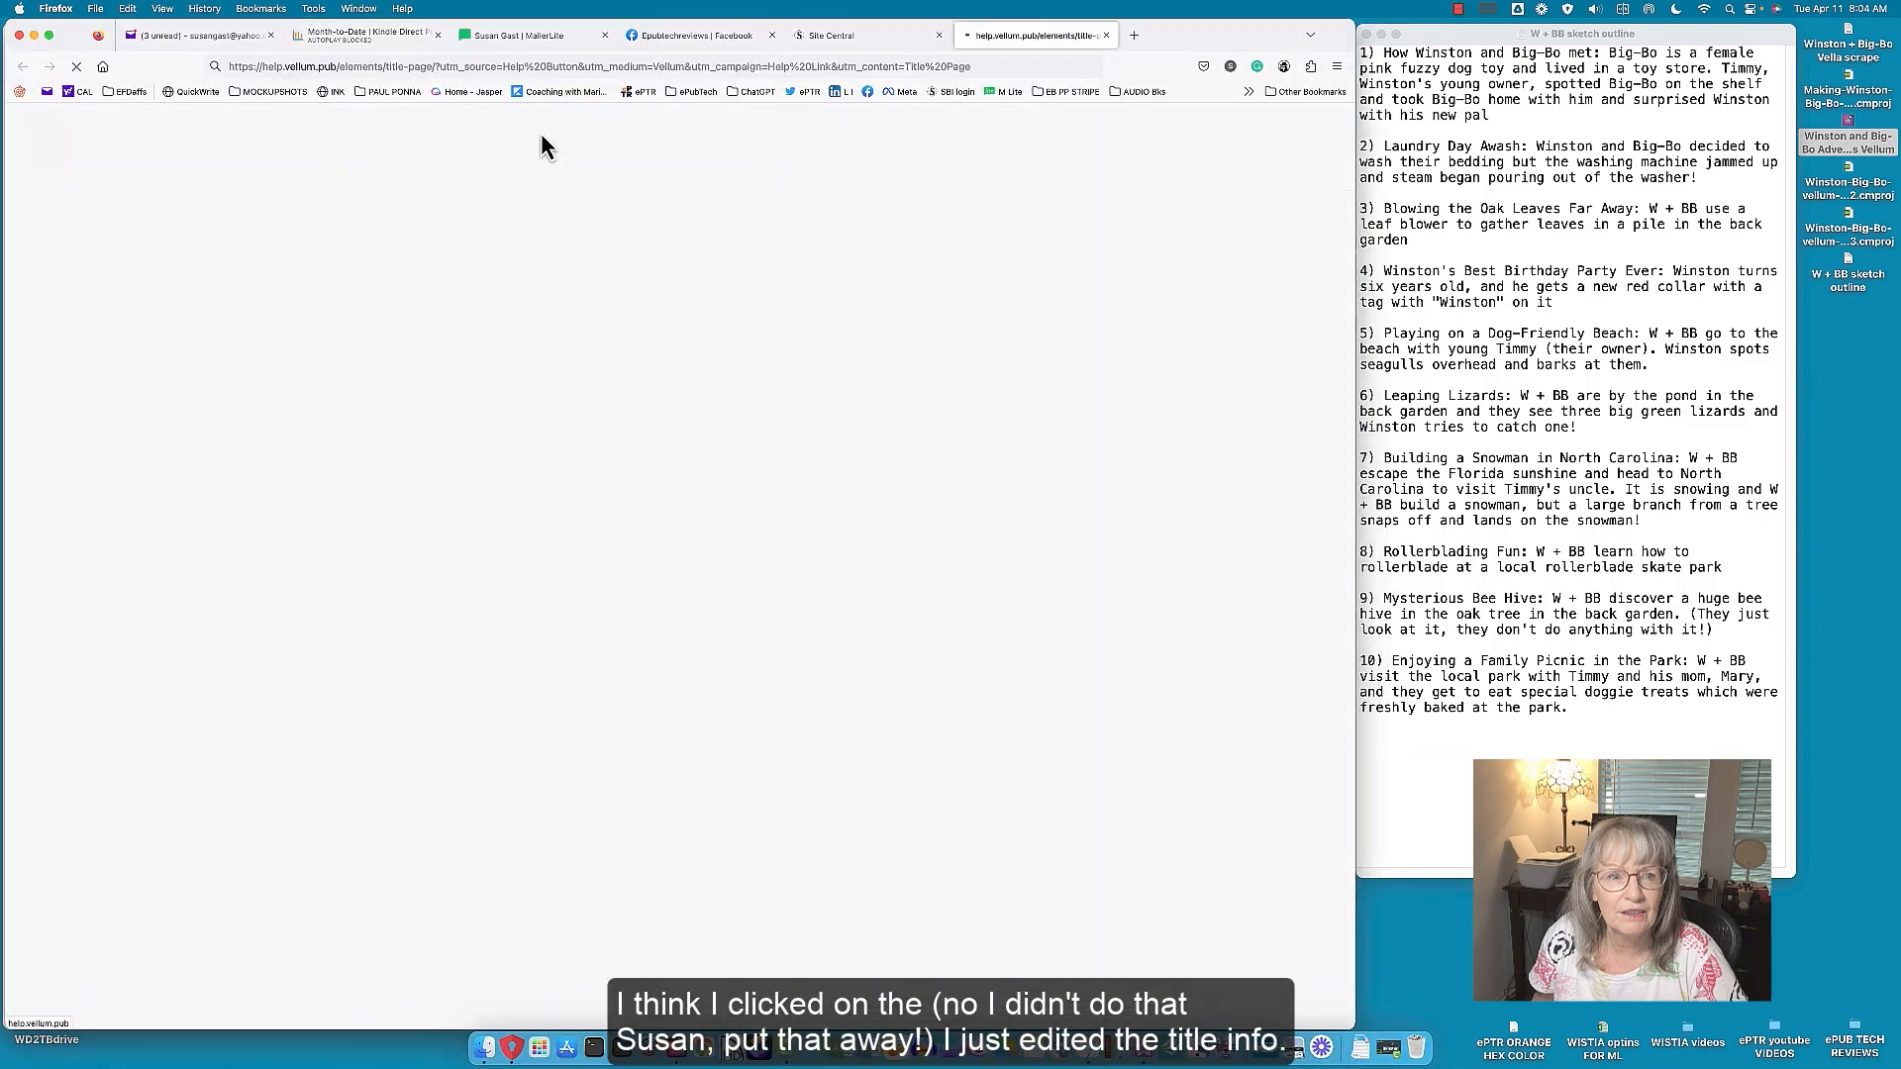
click(1106, 37)
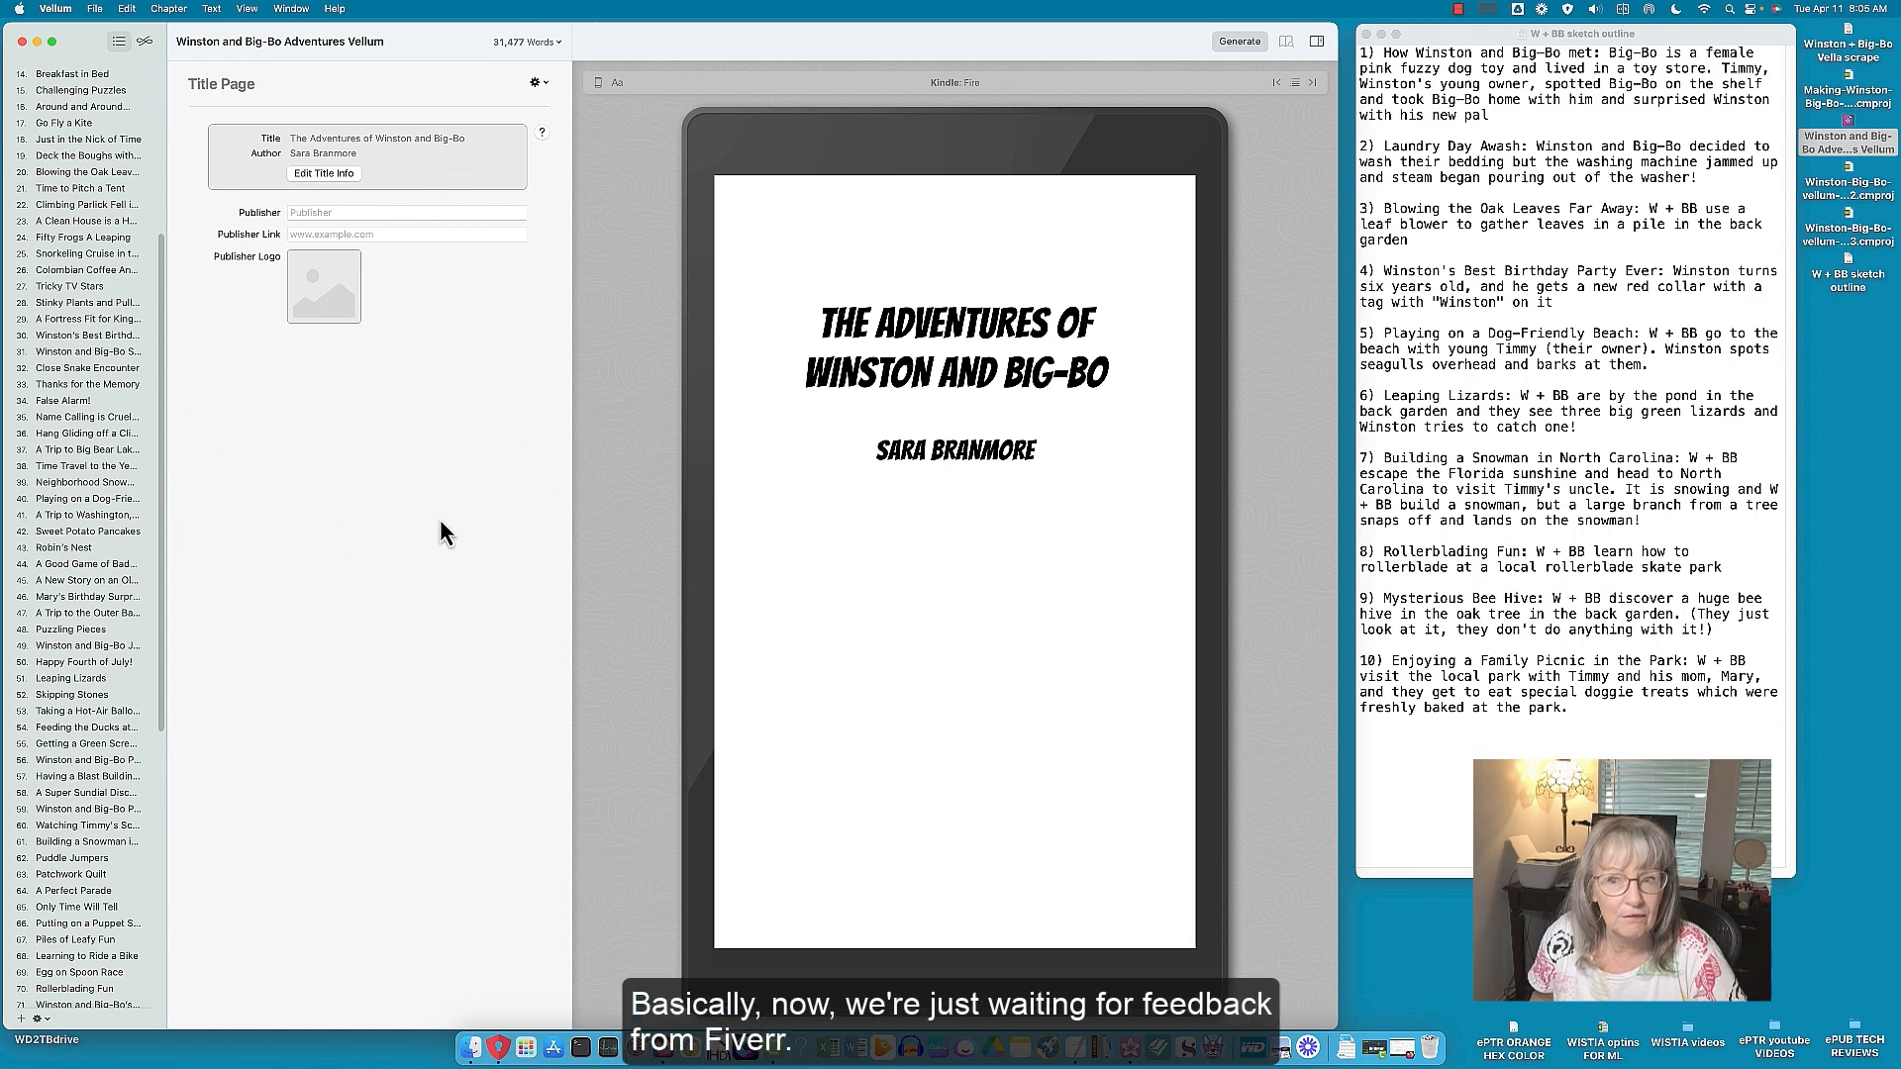
Step: Open chapter 2, "Timmy Learns a Lesson", and look through its text
scroll(45, 153, up, 6)
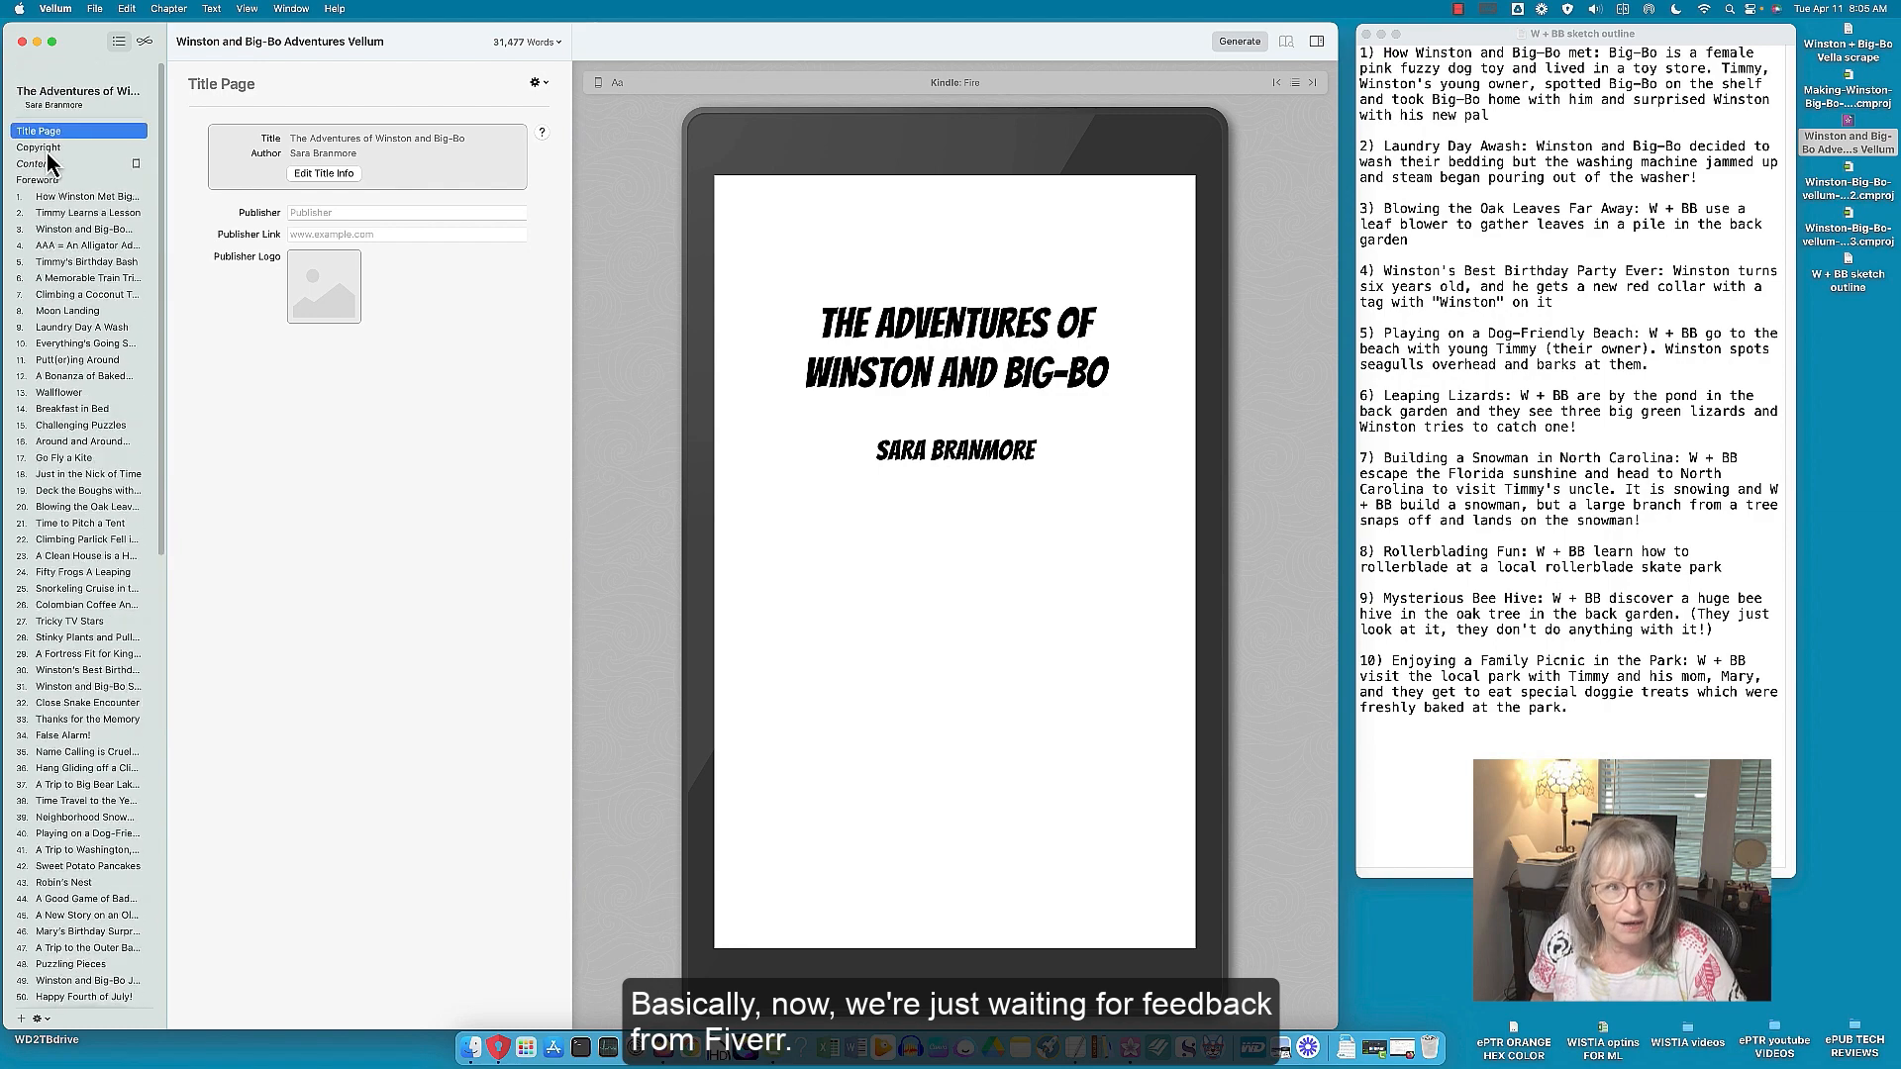
click(51, 201)
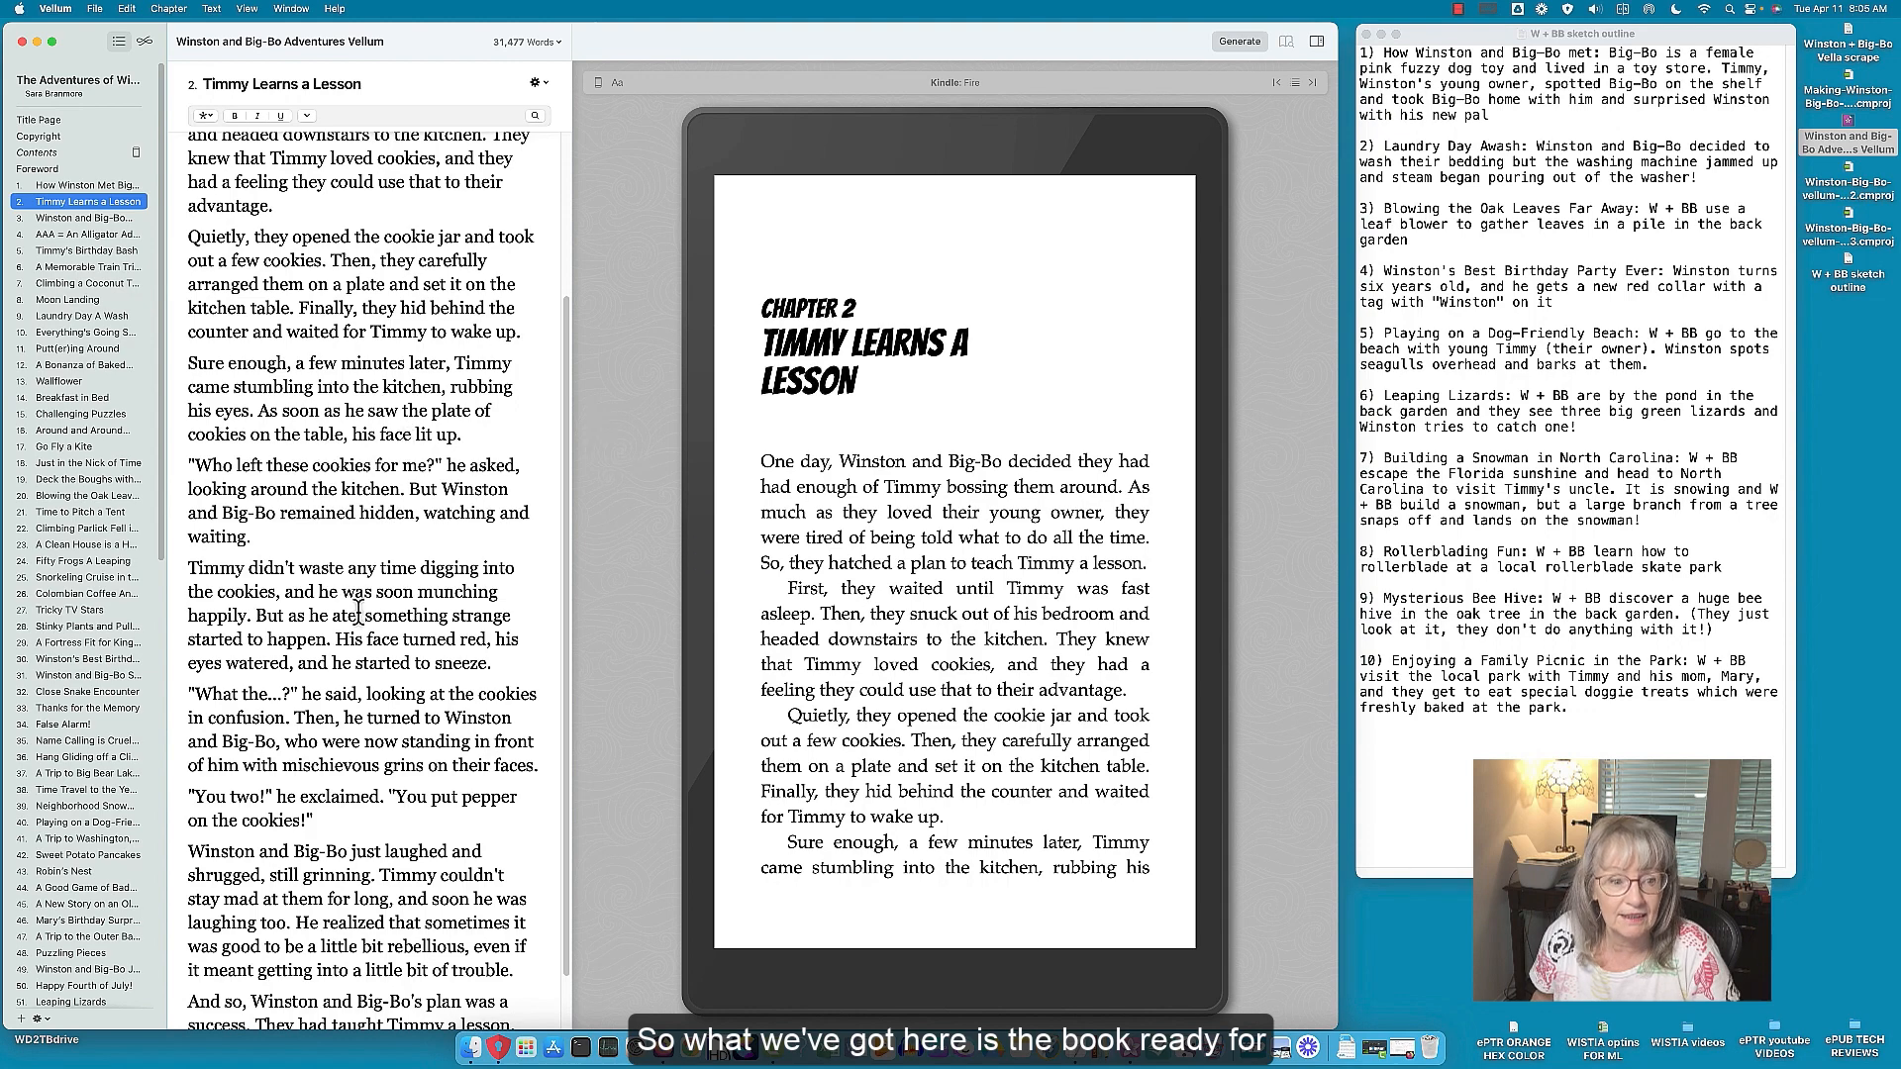
scroll(359, 611, down, 2)
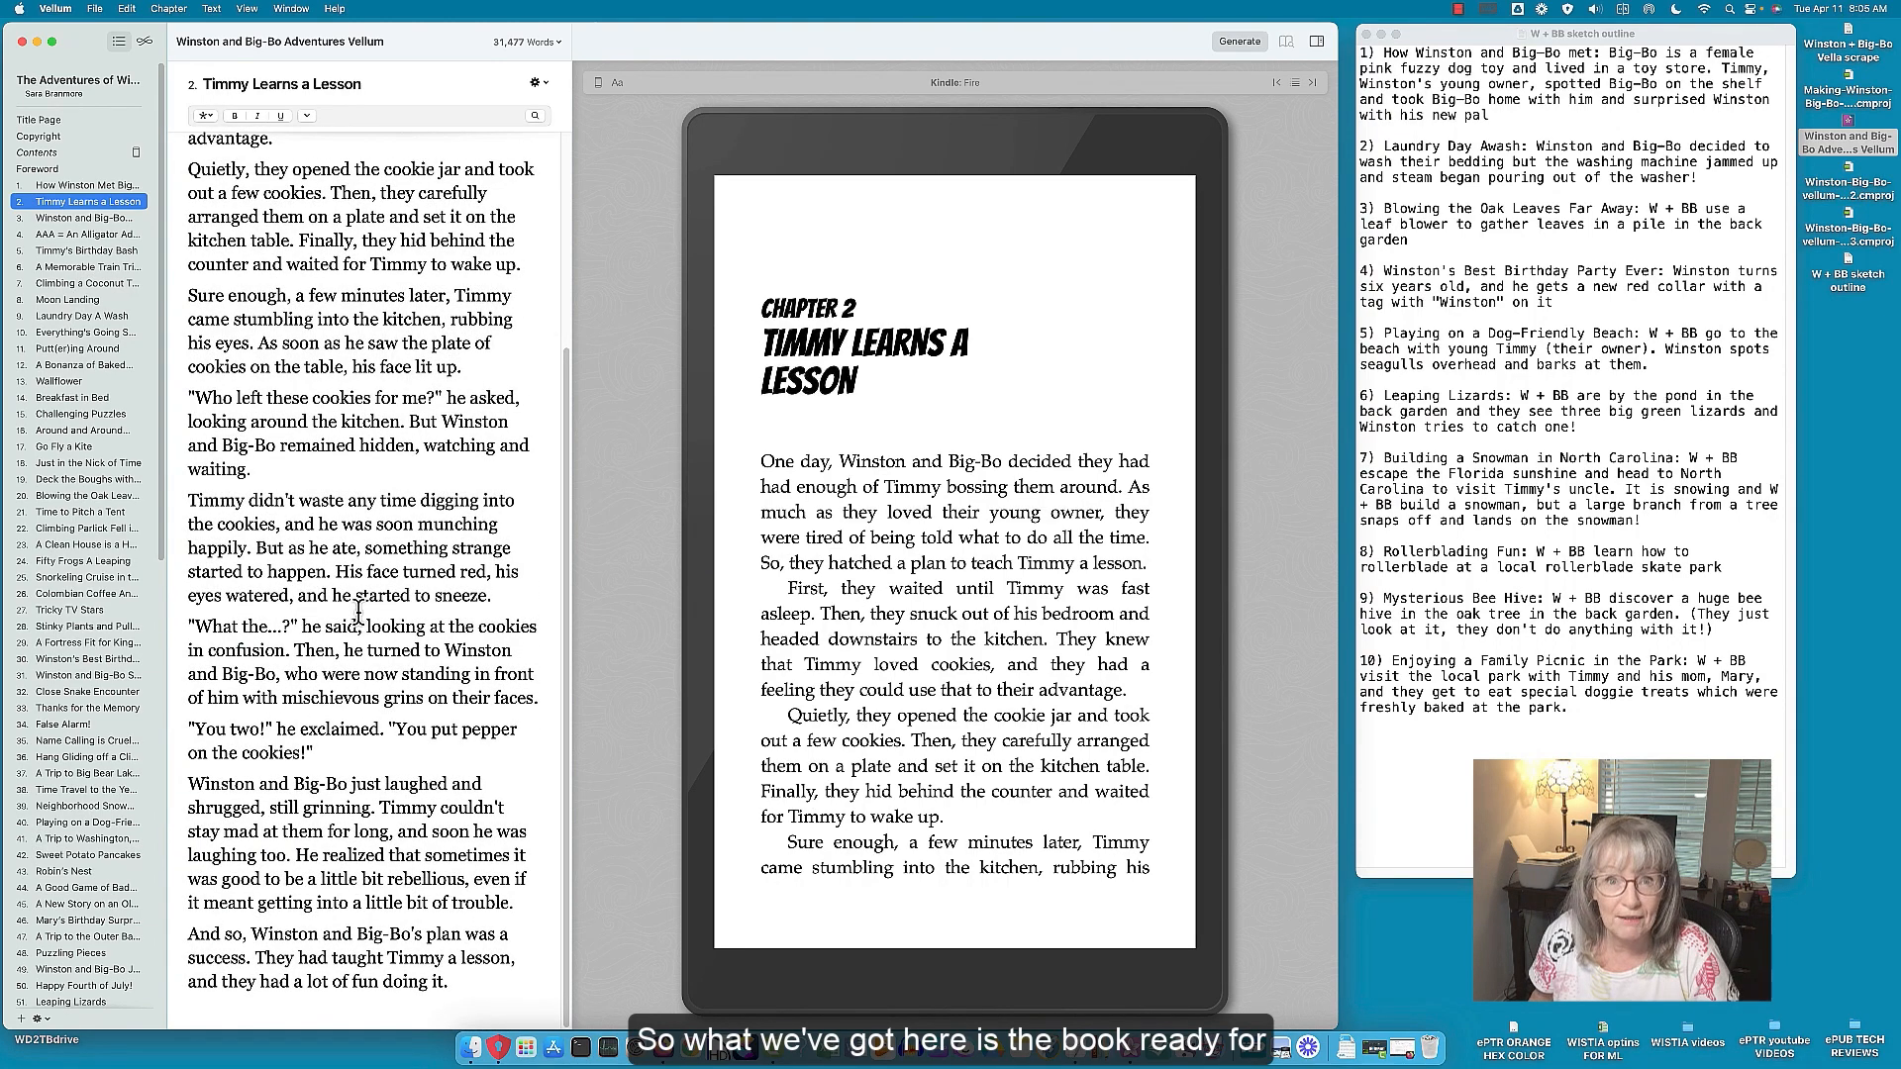